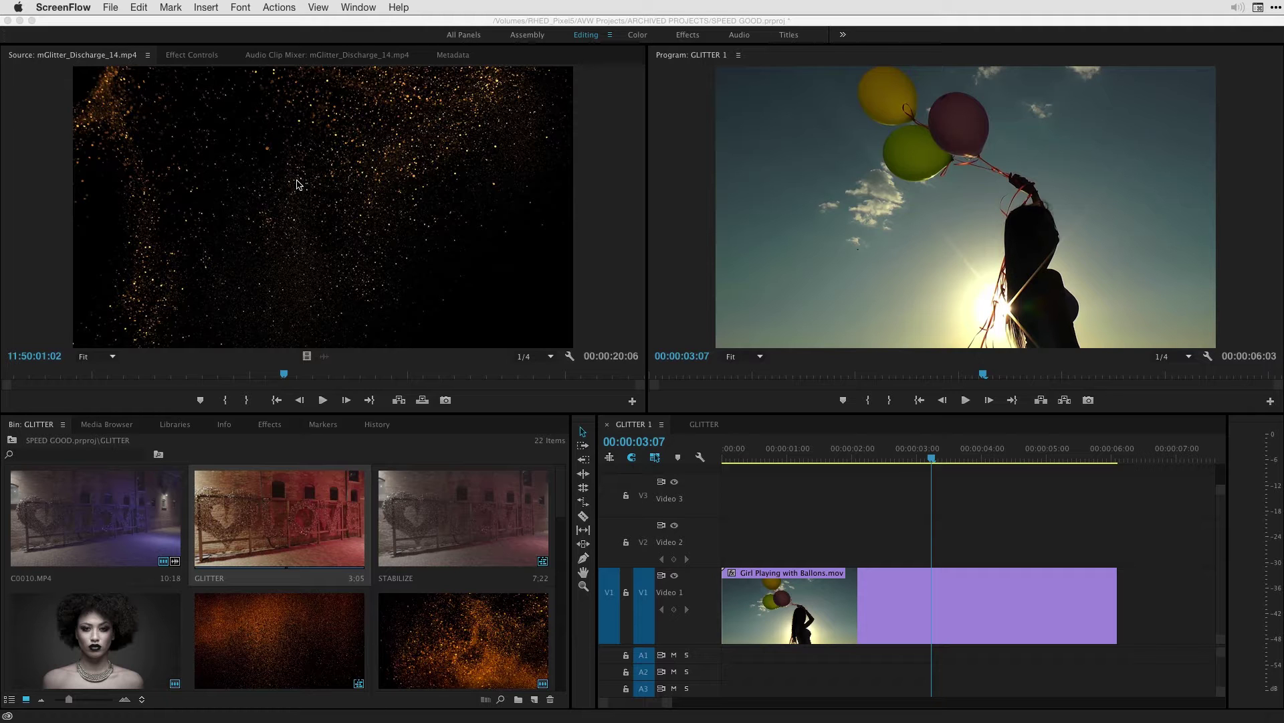
Step: Preview the glitter stock clips, moving on from mGlitter_Falling_09.mp4 to end on mGlitter_Falling_02.mp4
{"action": "left_click", "coordinate": [298, 184]}
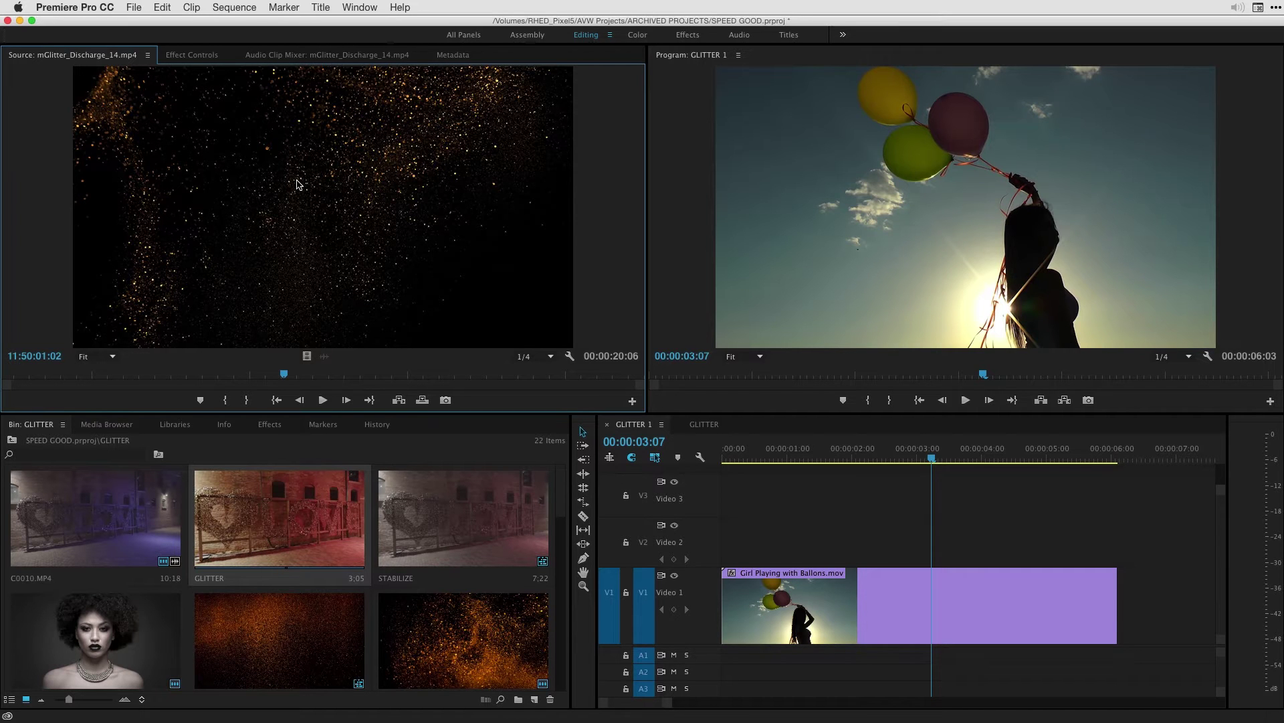
{"action": "key", "text": "space"}
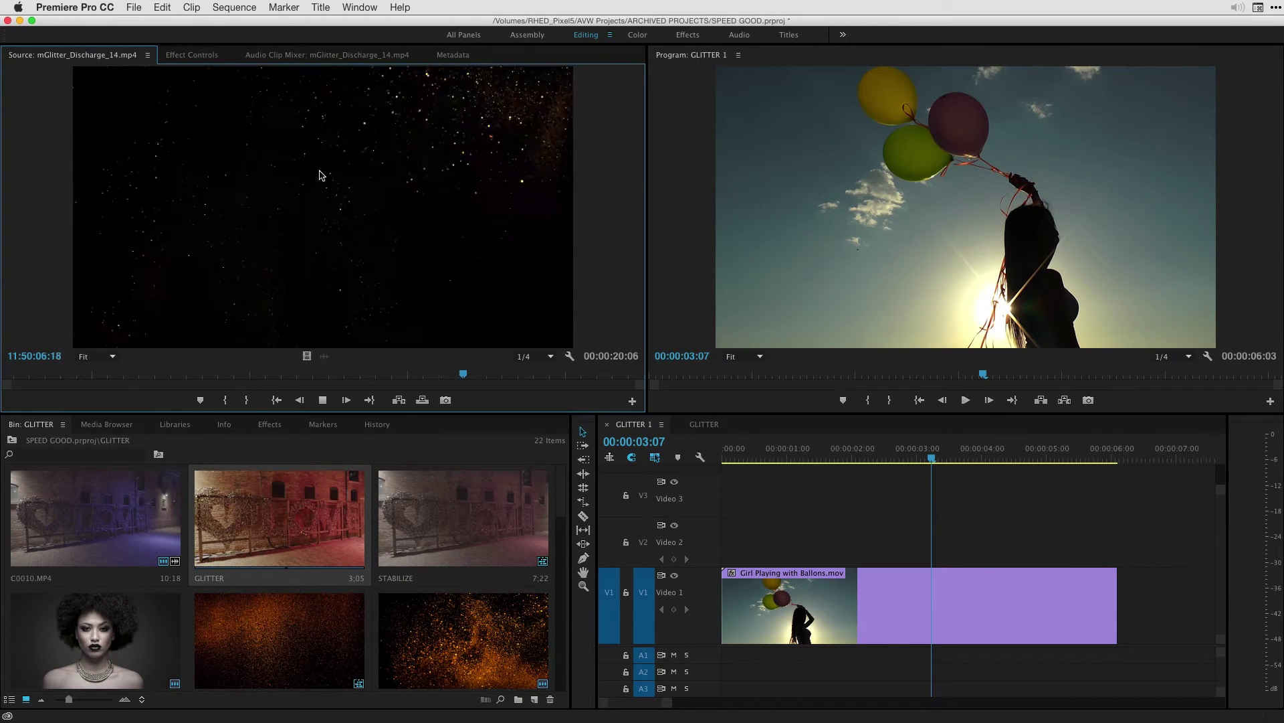
{"action": "key", "text": "space"}
{"action": "key", "text": "ctrl+shift+Right"}
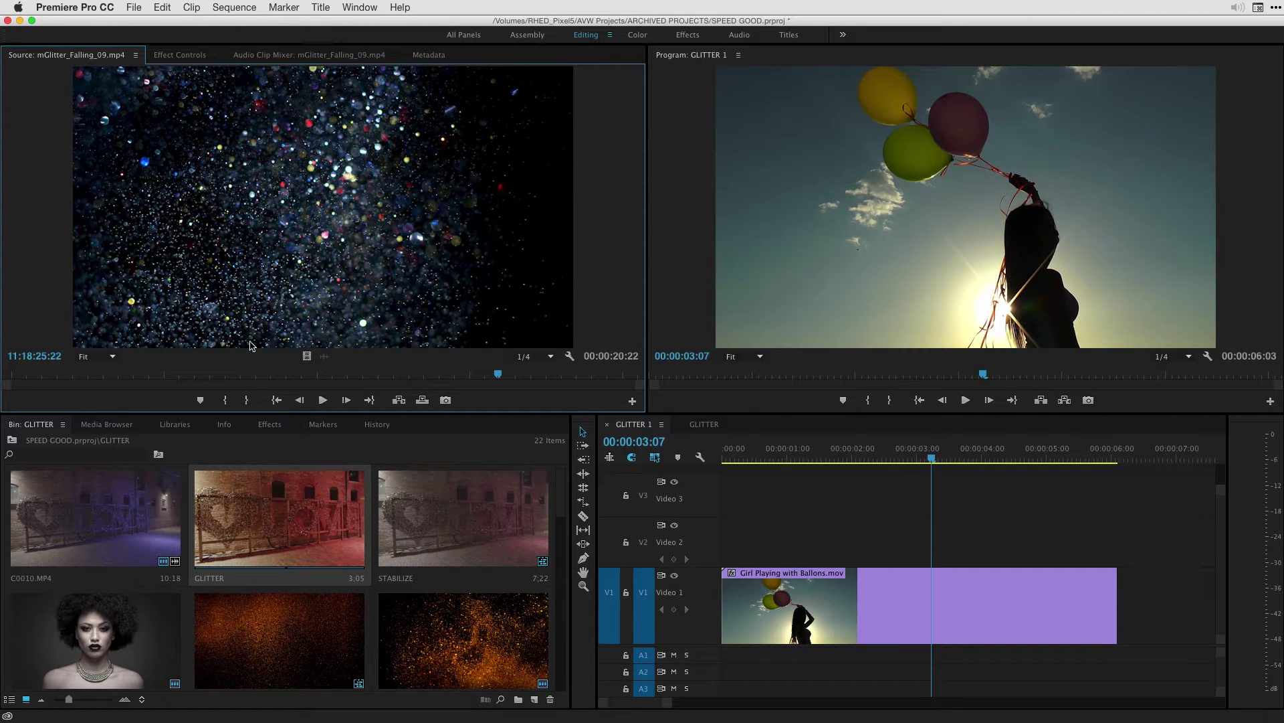
{"action": "left_click", "coordinate": [264, 372]}
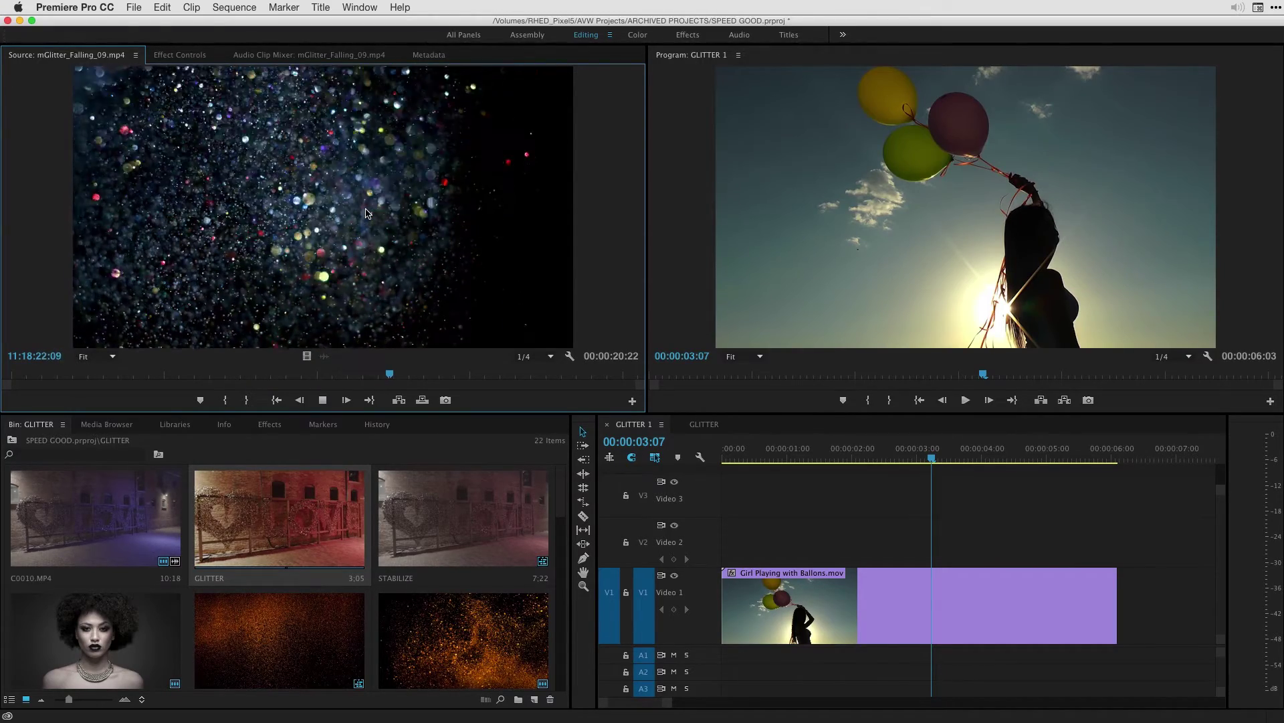
{"action": "key", "text": "space"}
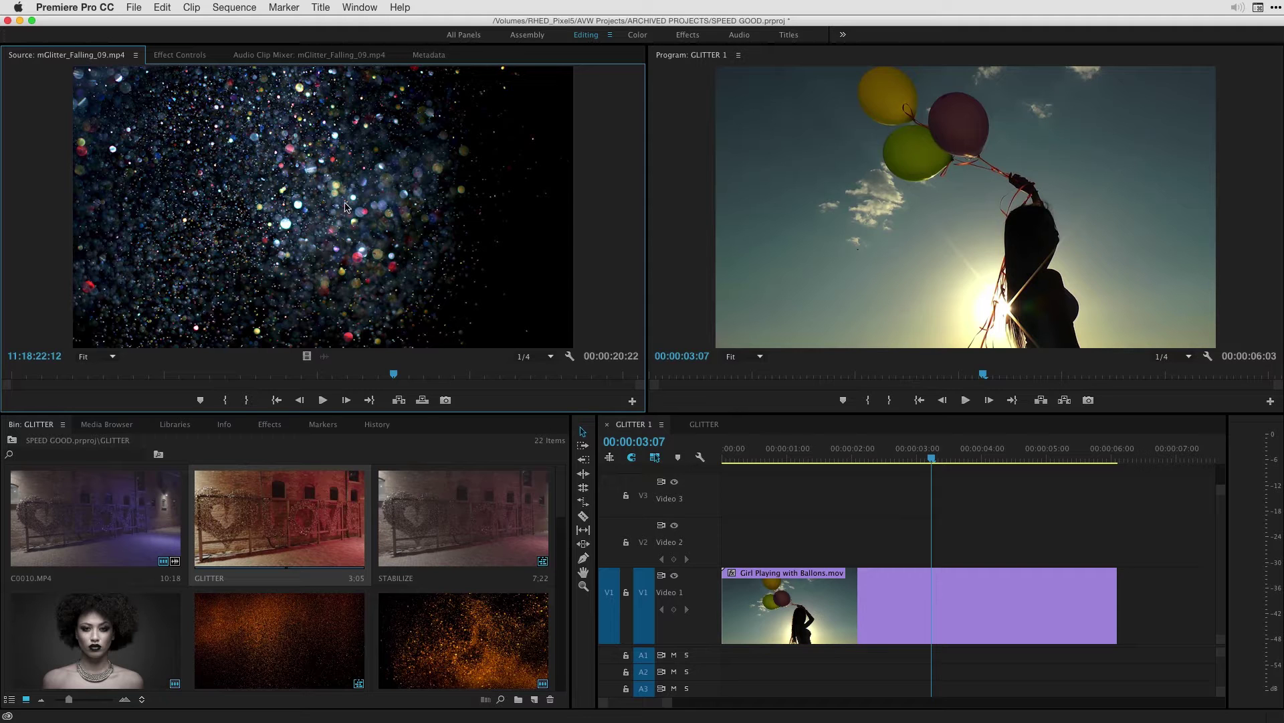
{"action": "key", "text": "space"}
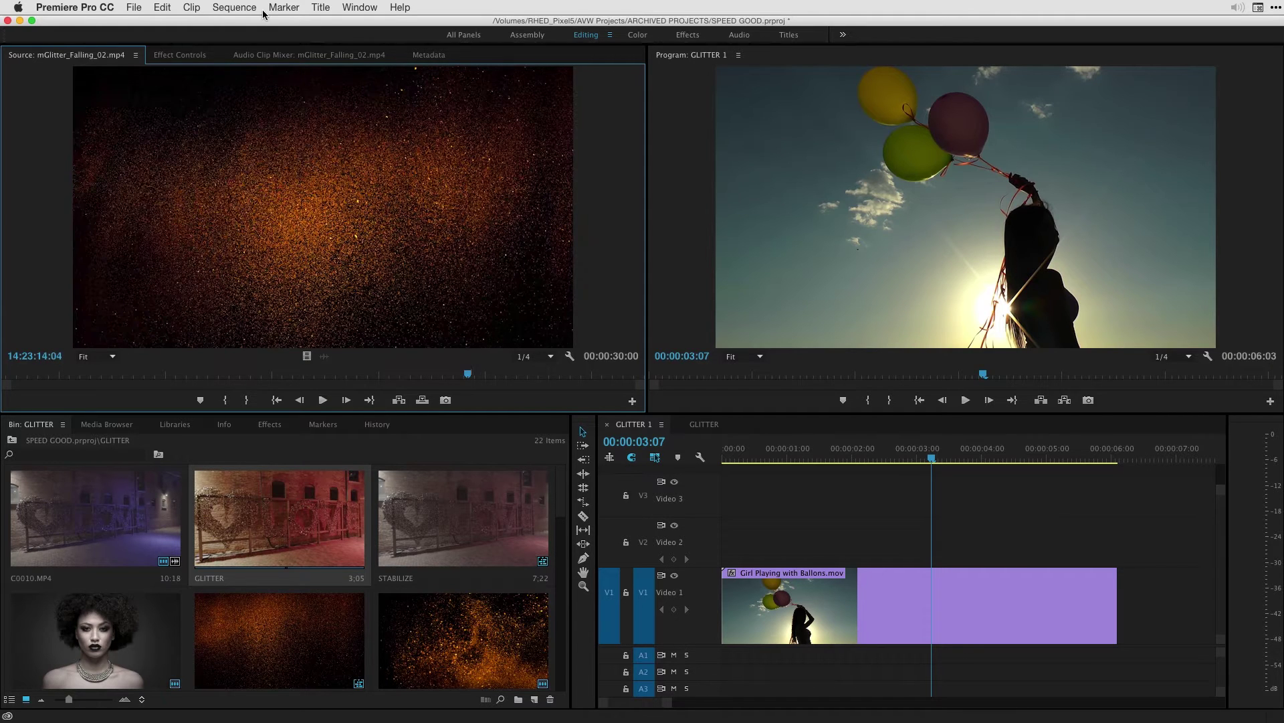
Step: Load mGlitter_Discharge_09.mp4 and mark a 00:00:06:23 In/Out range
{"action": "left_click", "coordinate": [137, 55]}
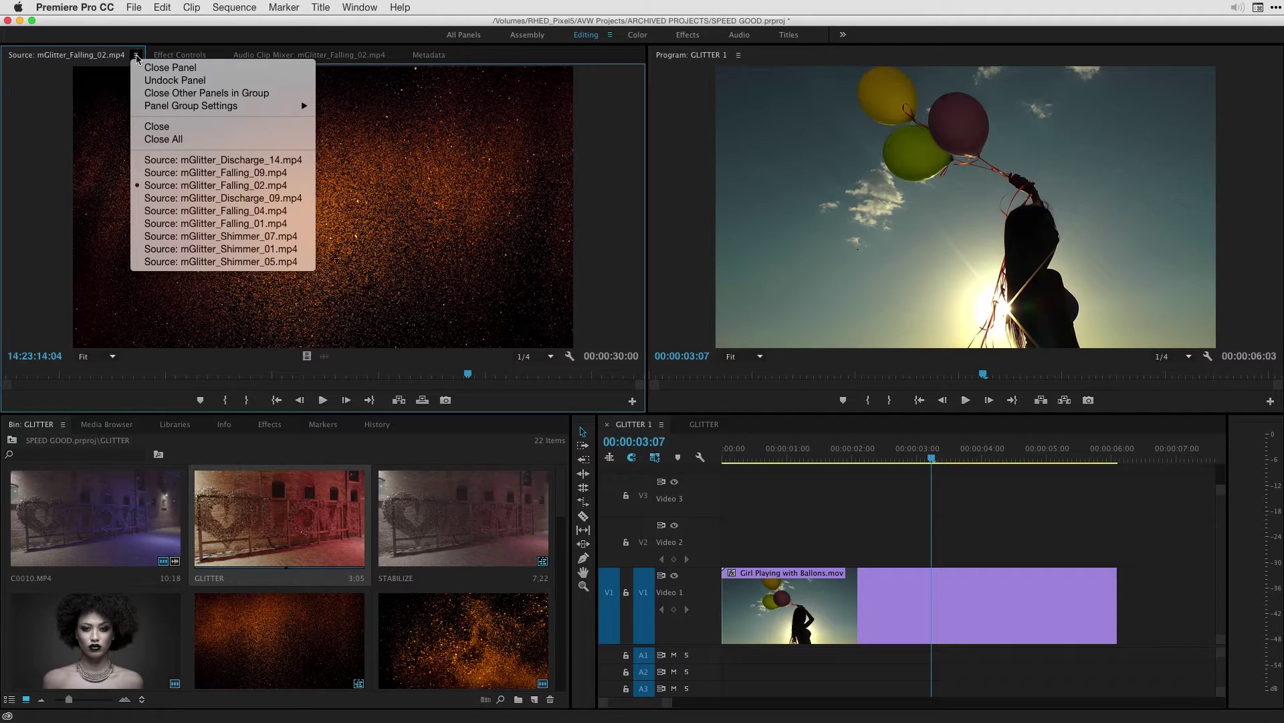
{"action": "left_click", "coordinate": [206, 198]}
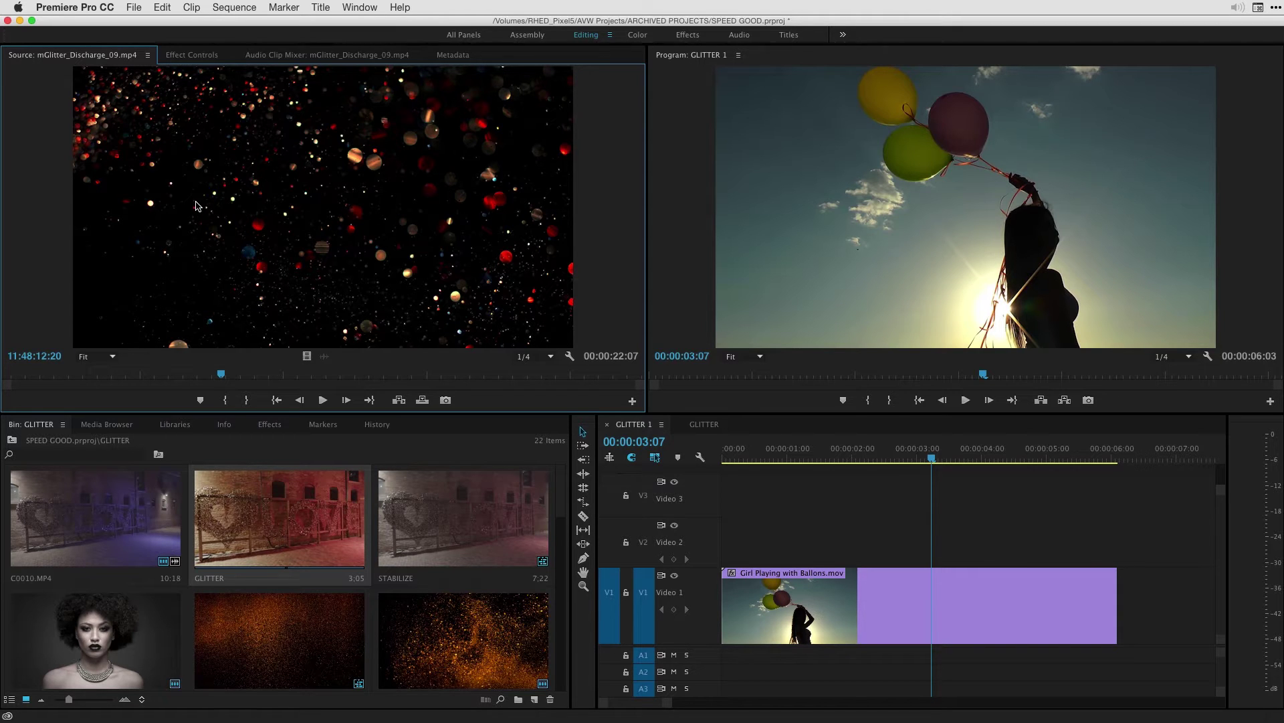
{"action": "key", "text": "i"}
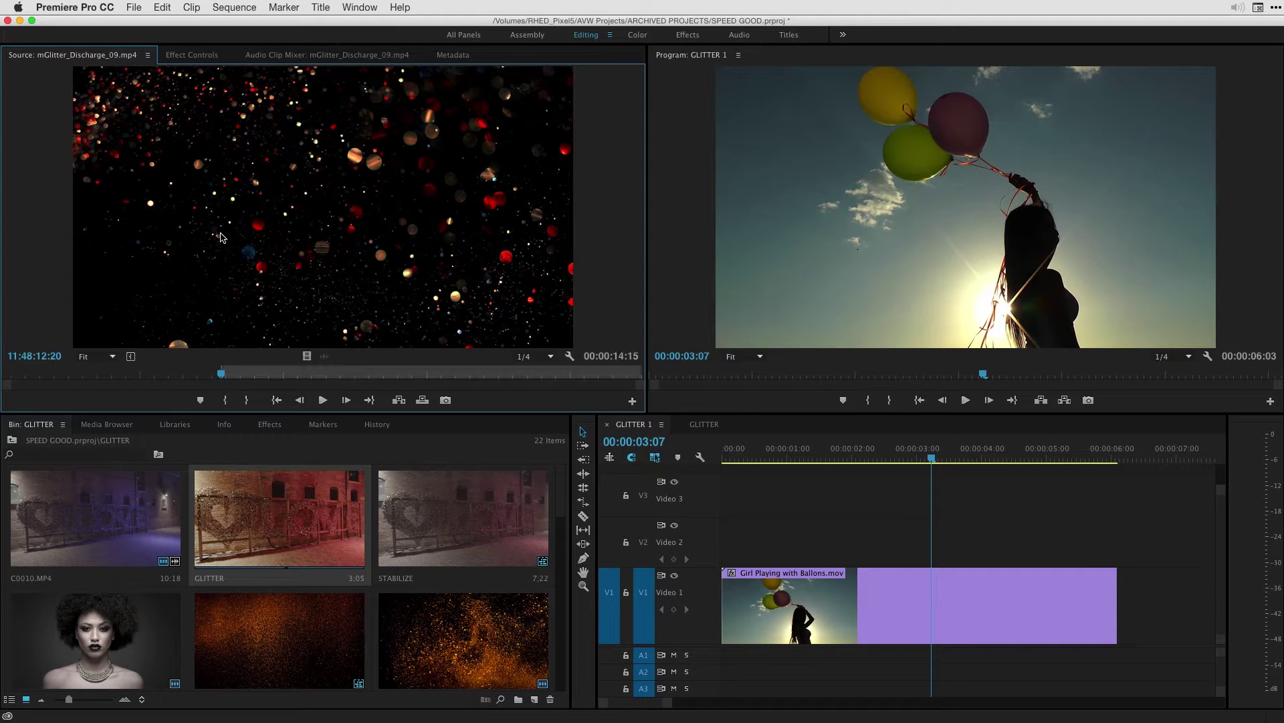
{"action": "key", "text": "space"}
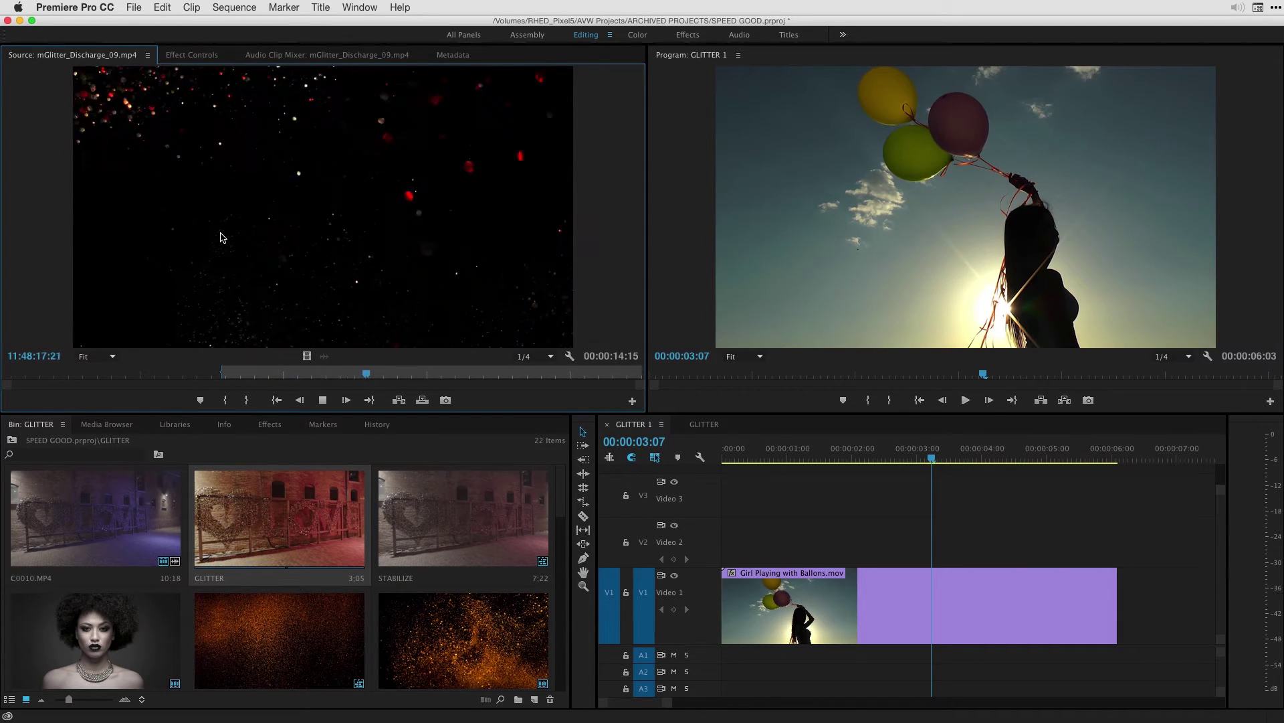
{"action": "key", "text": "o"}
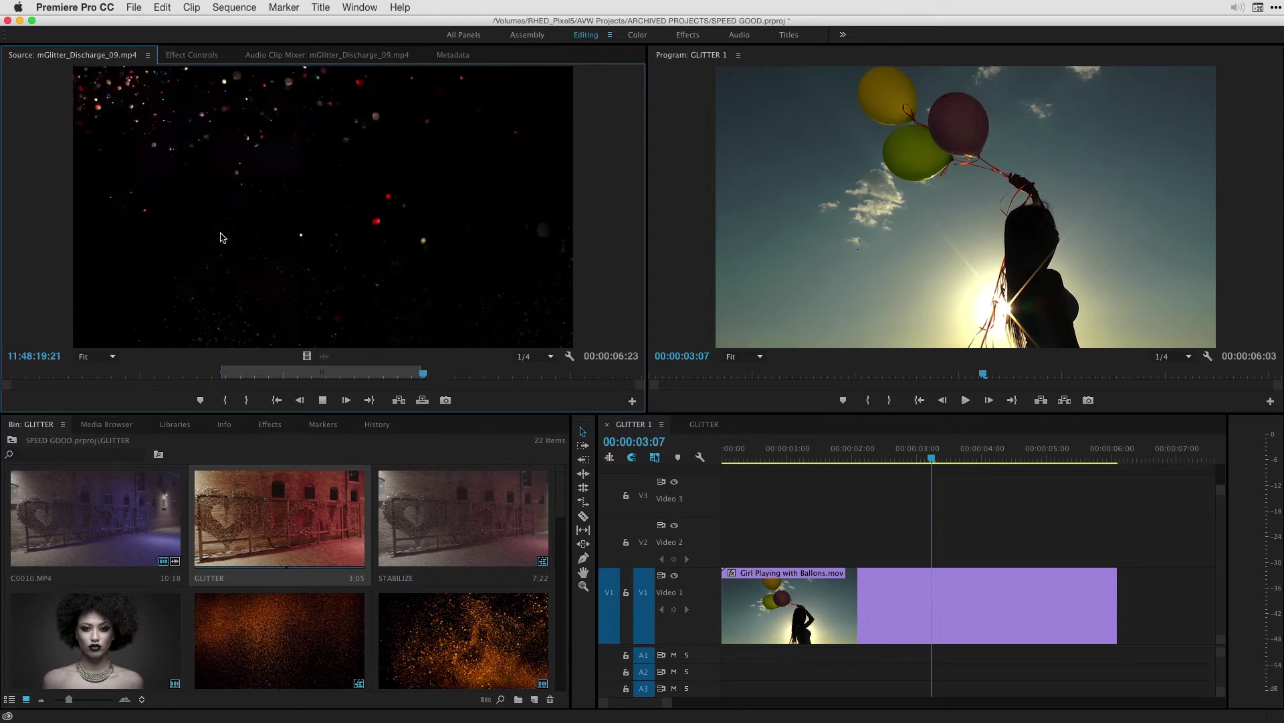
{"action": "key", "text": "space"}
Step: Place the glitter on Video 2, trim it to end with the balloon clip, and compare by toggling V2
{"action": "left_click_drag", "start_coordinate": [280, 216], "coordinate": [713, 550]}
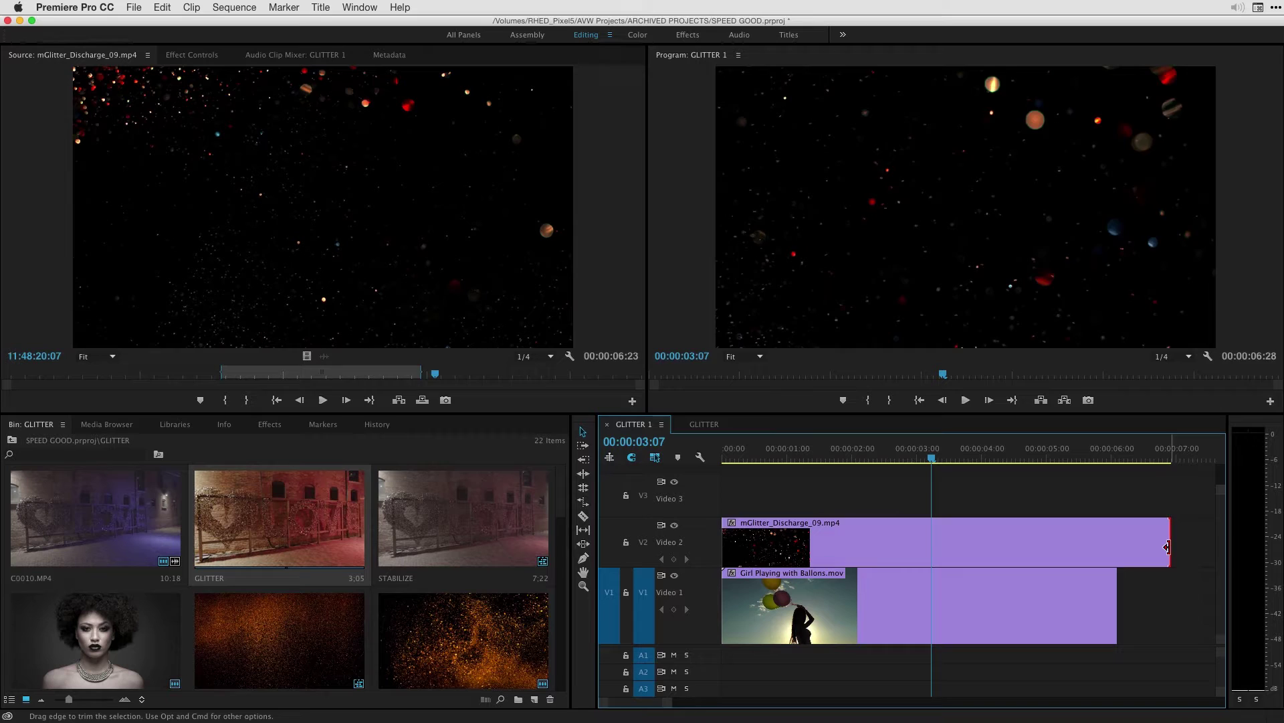
{"action": "left_click_drag", "start_coordinate": [1167, 546], "coordinate": [1116, 547]}
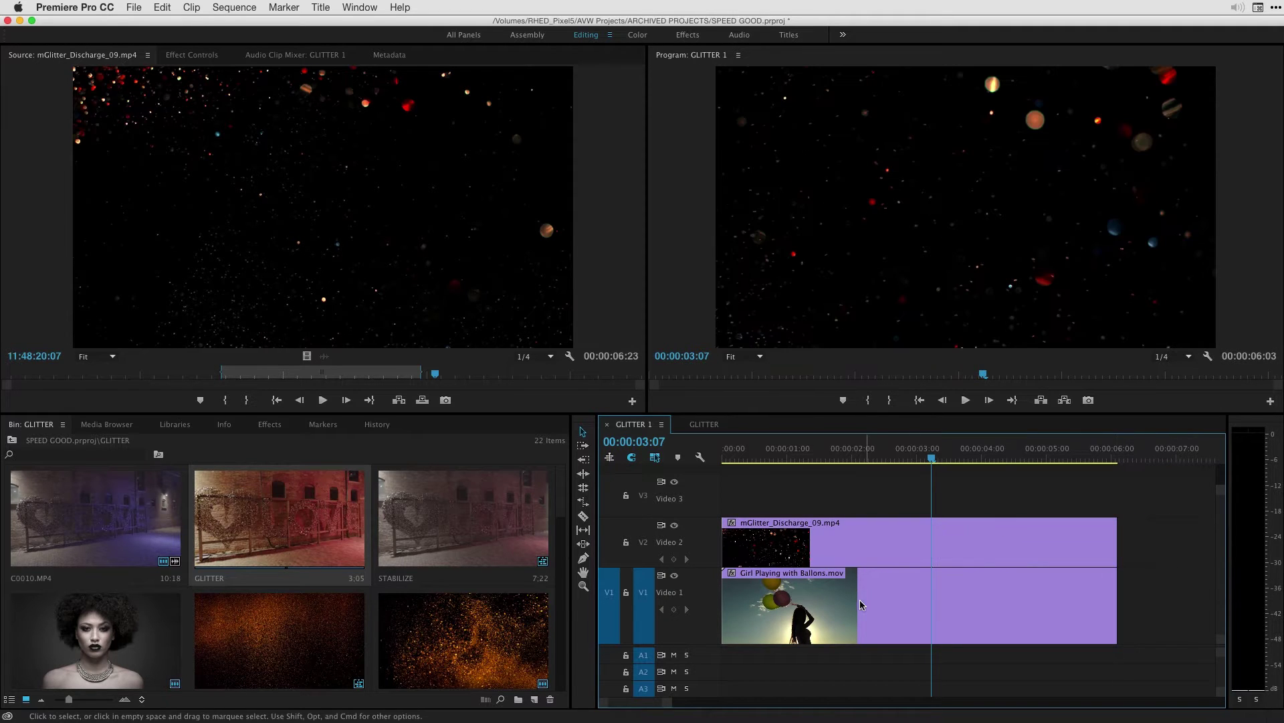
{"action": "left_click", "coordinate": [923, 559]}
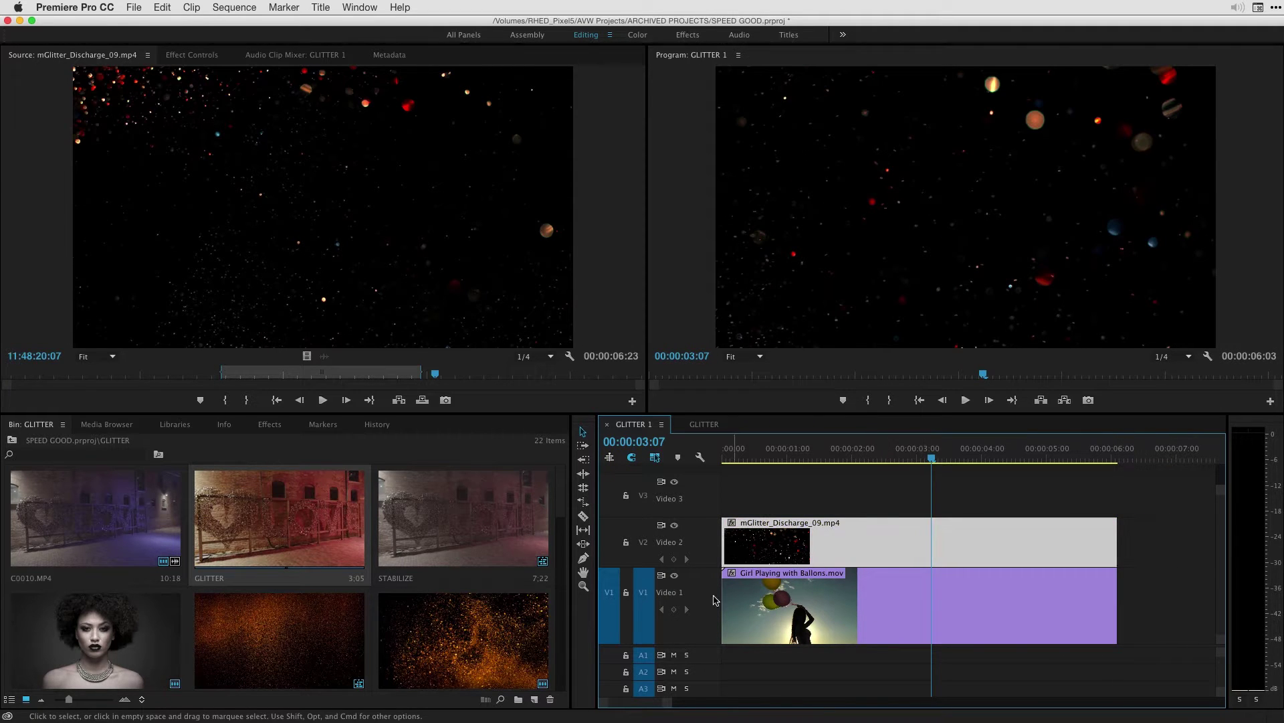
{"action": "left_click", "coordinate": [675, 526]}
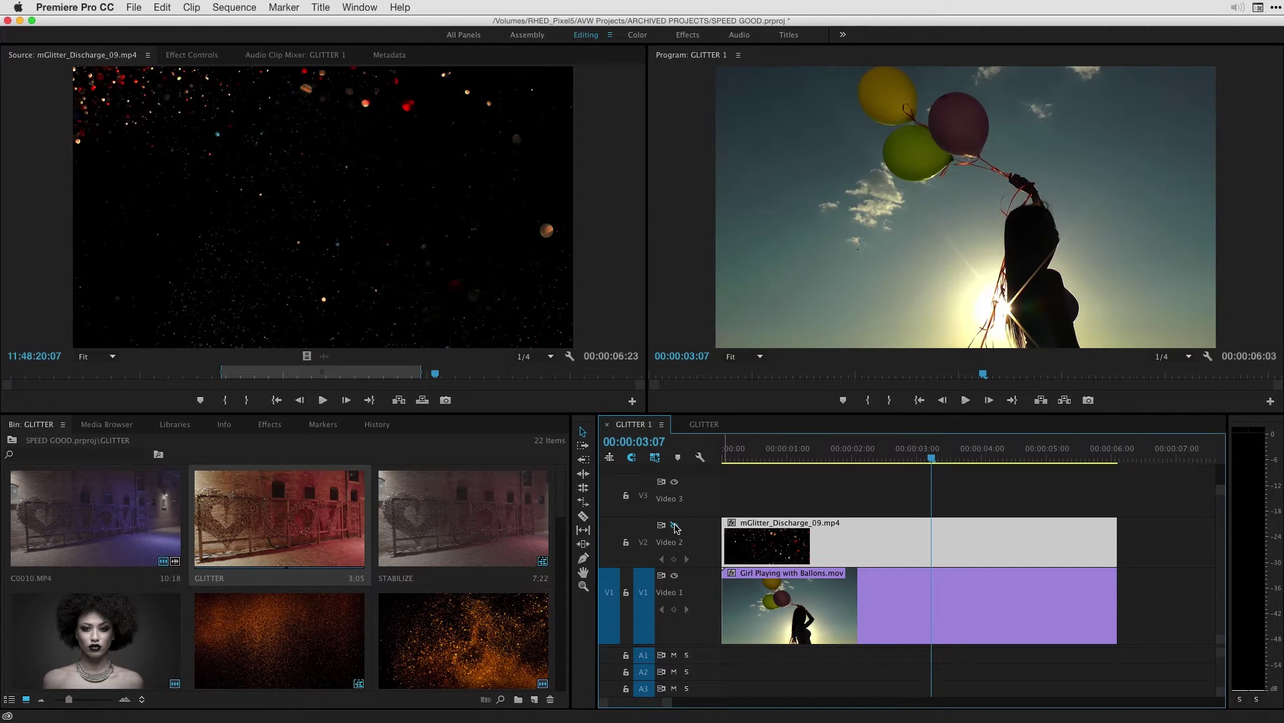
{"action": "left_click", "coordinate": [676, 526]}
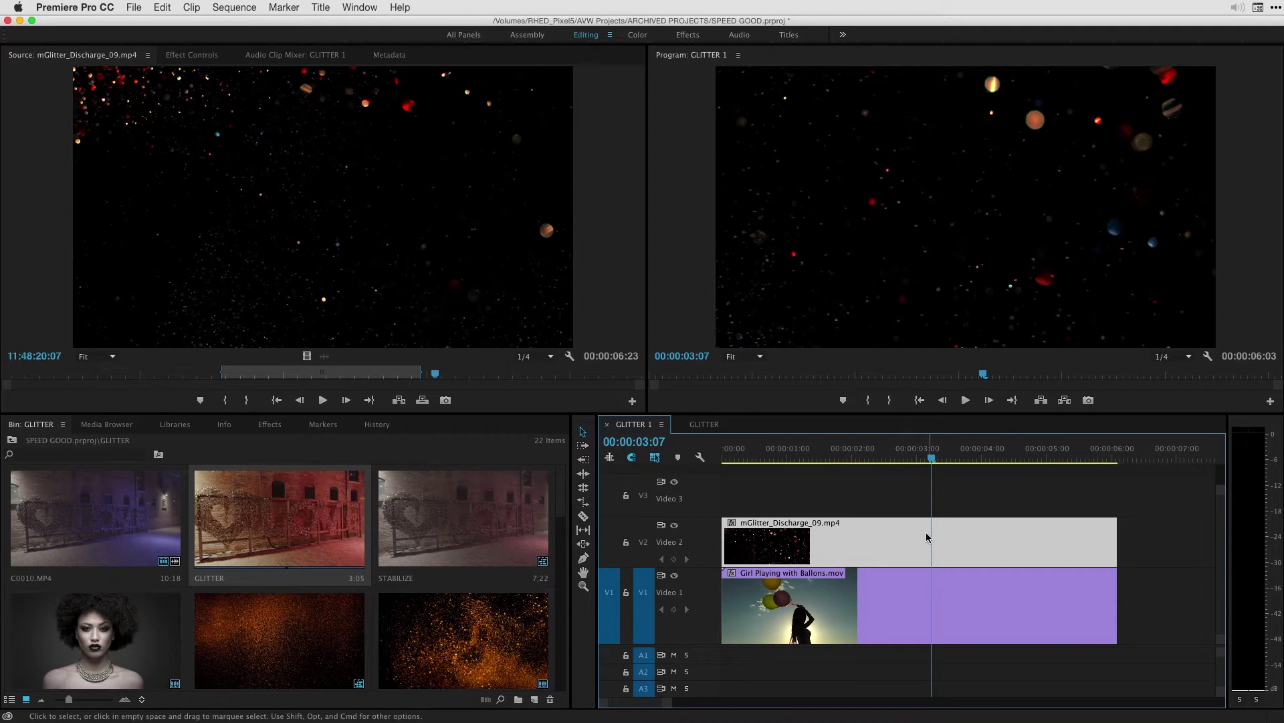
Step: Set the glitter clip's Opacity blend mode to Screen in Effect Controls
{"action": "left_click", "coordinate": [188, 57]}
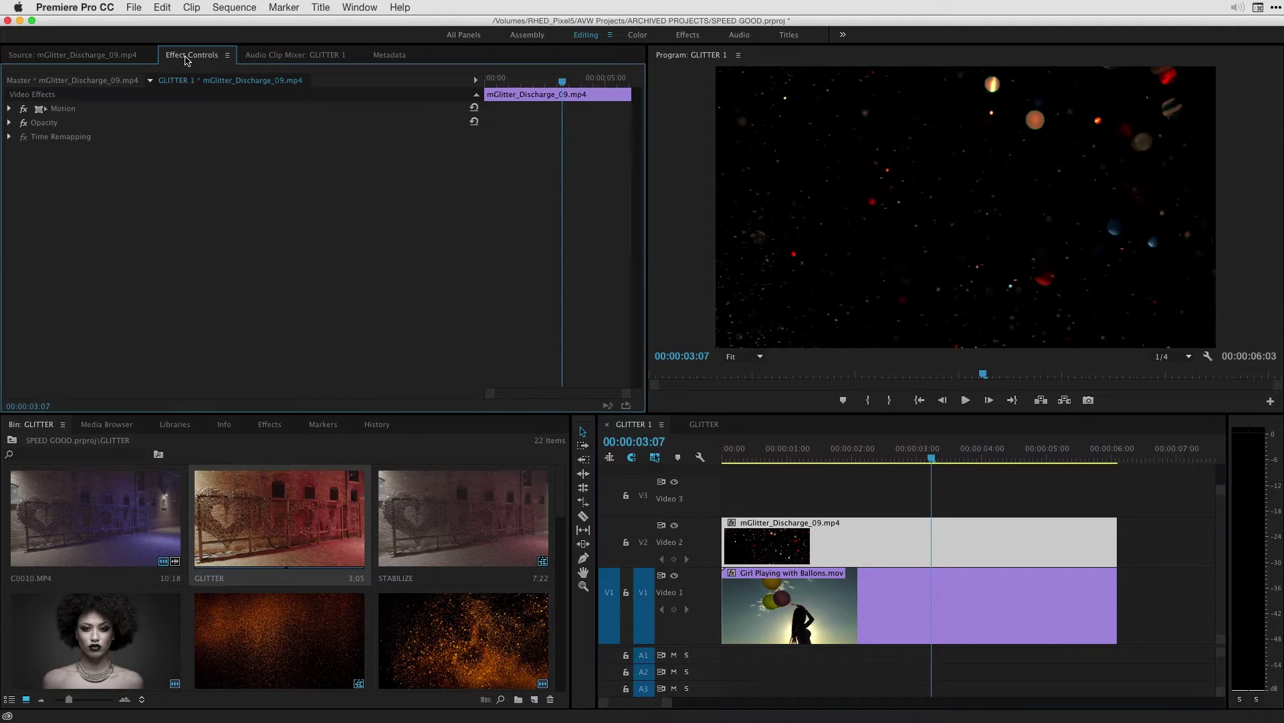
{"action": "left_click", "coordinate": [8, 123]}
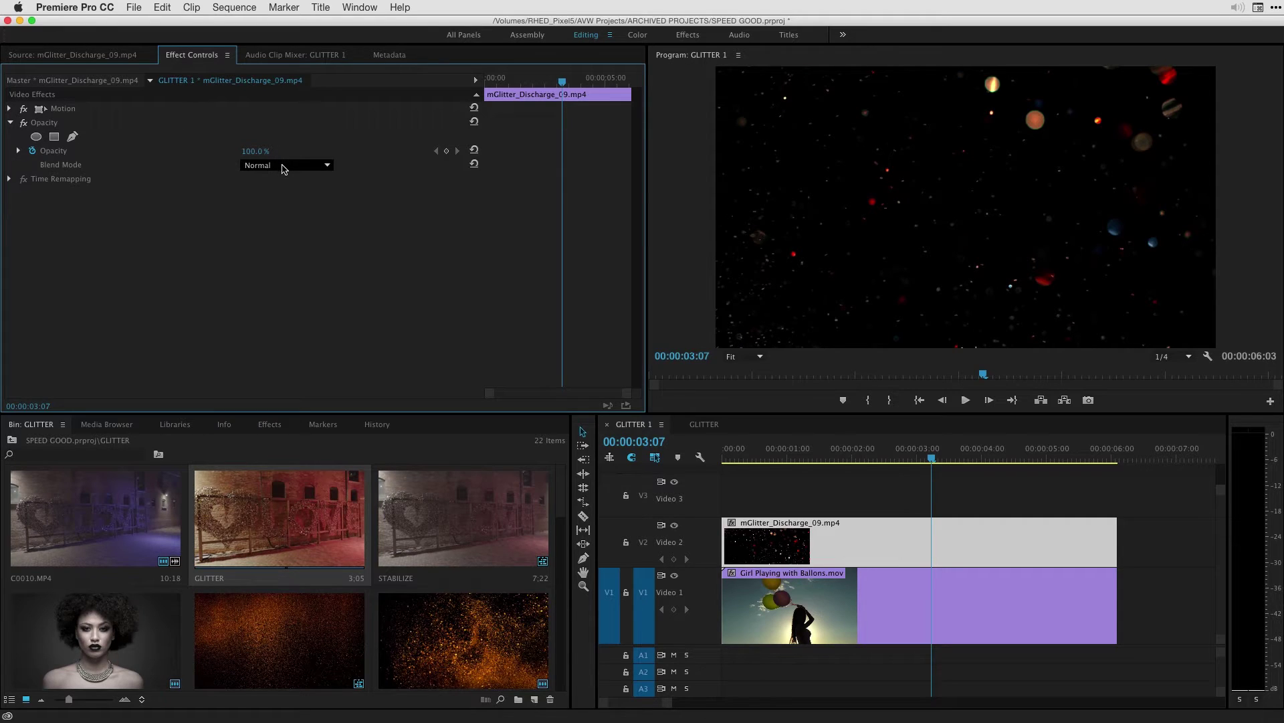
{"action": "left_click", "coordinate": [283, 168]}
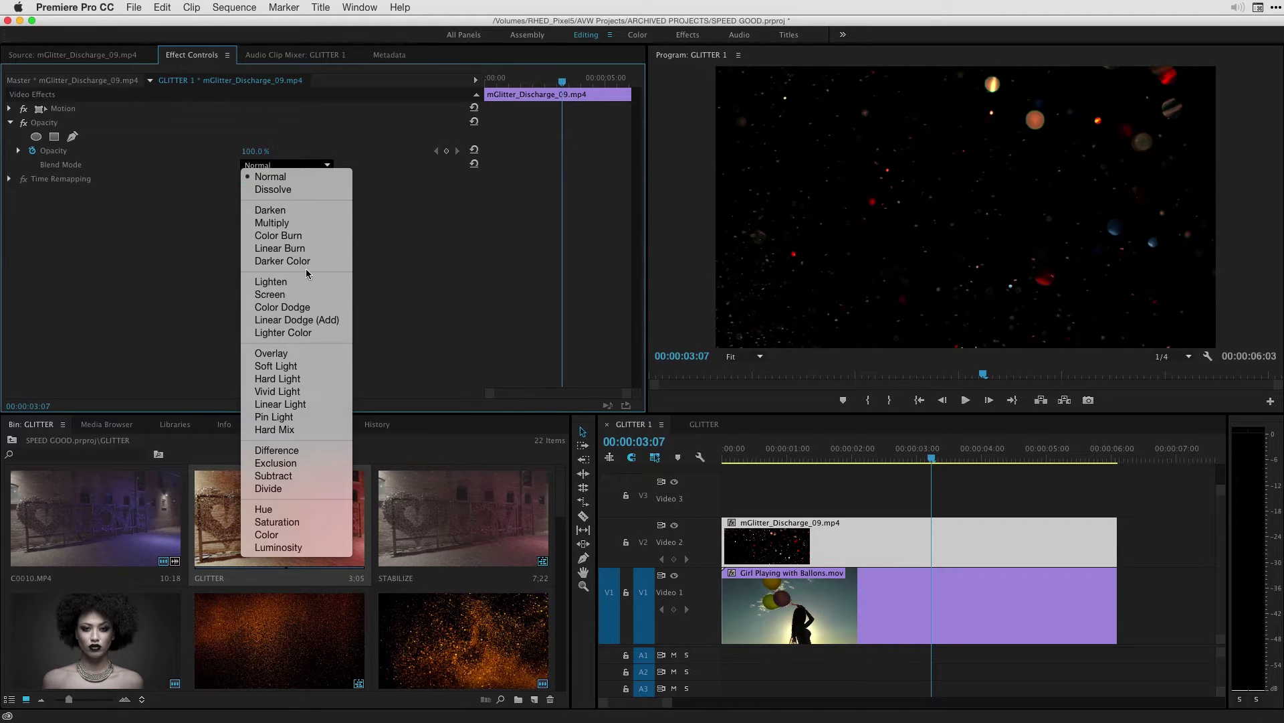
{"action": "left_click", "coordinate": [305, 294]}
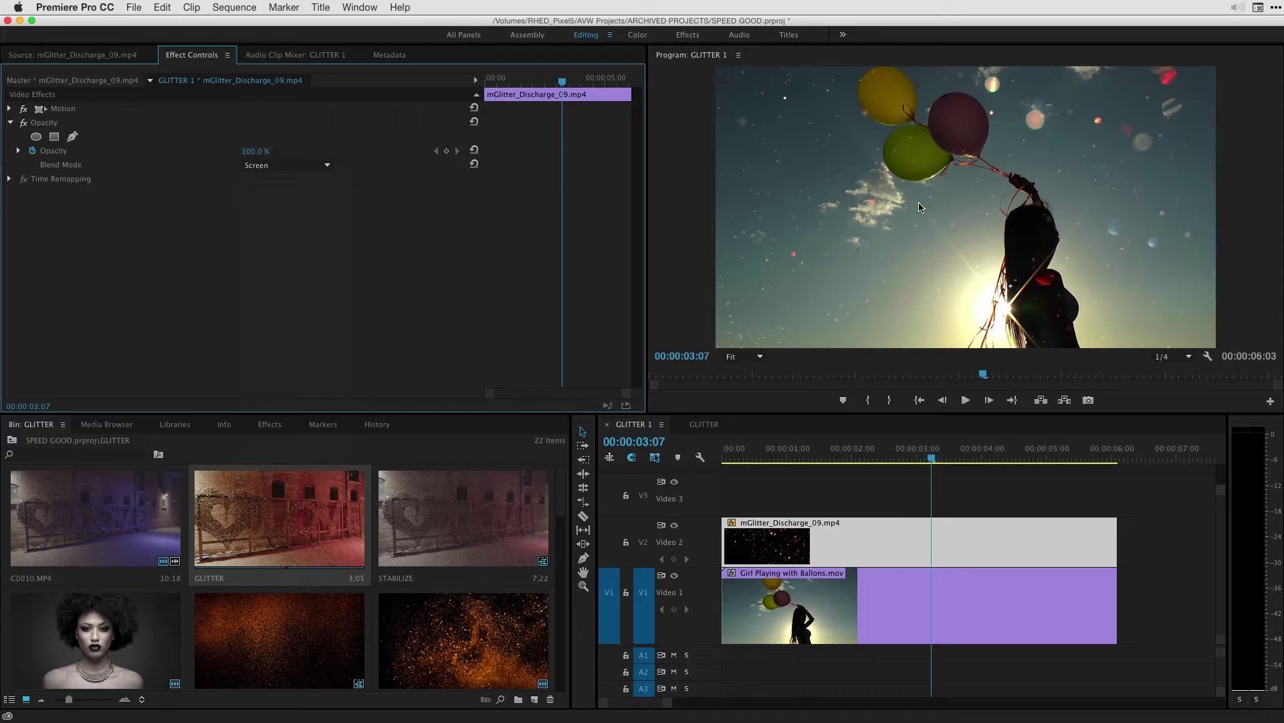
{"action": "key", "text": "Home"}
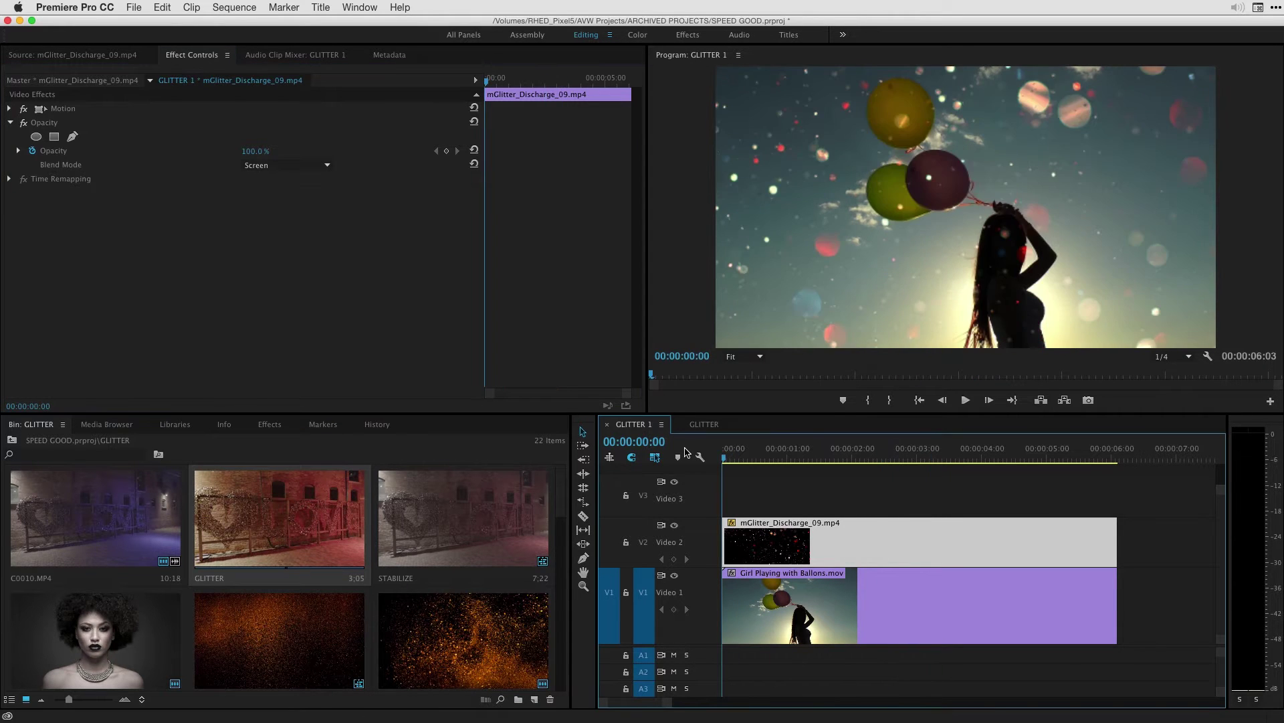
{"action": "key", "text": "space"}
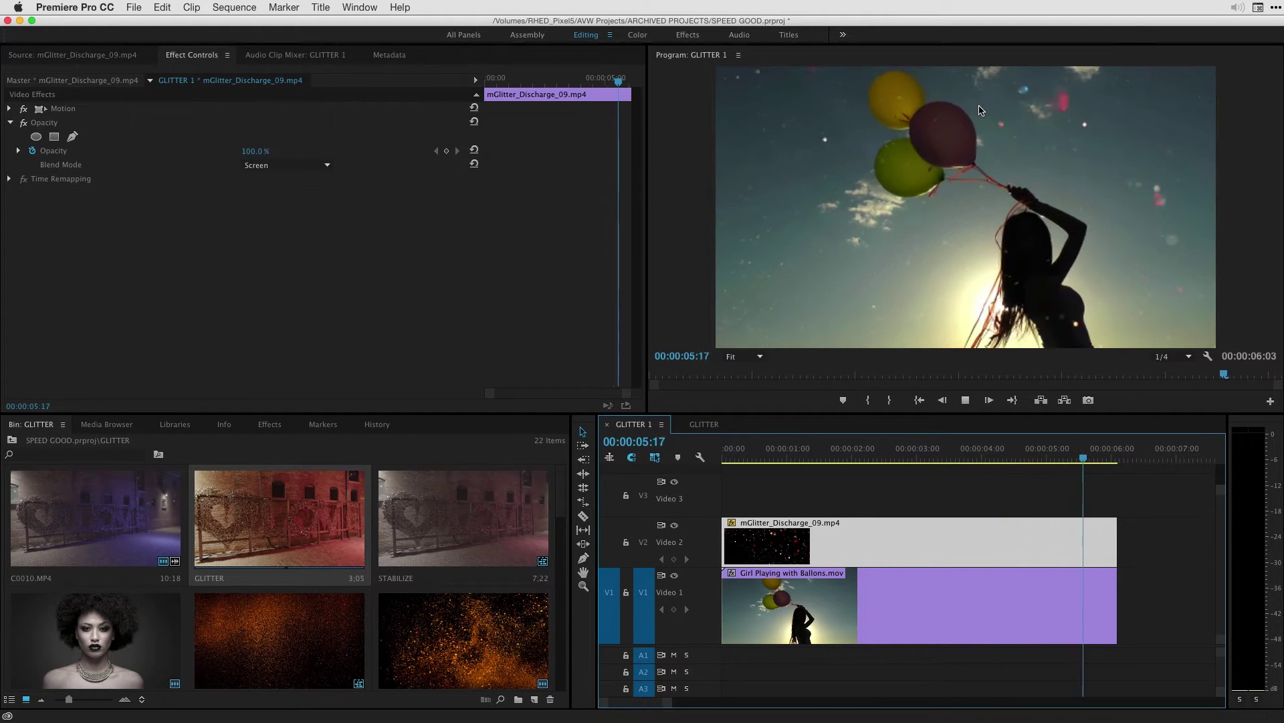
{"action": "left_click", "coordinate": [846, 455]}
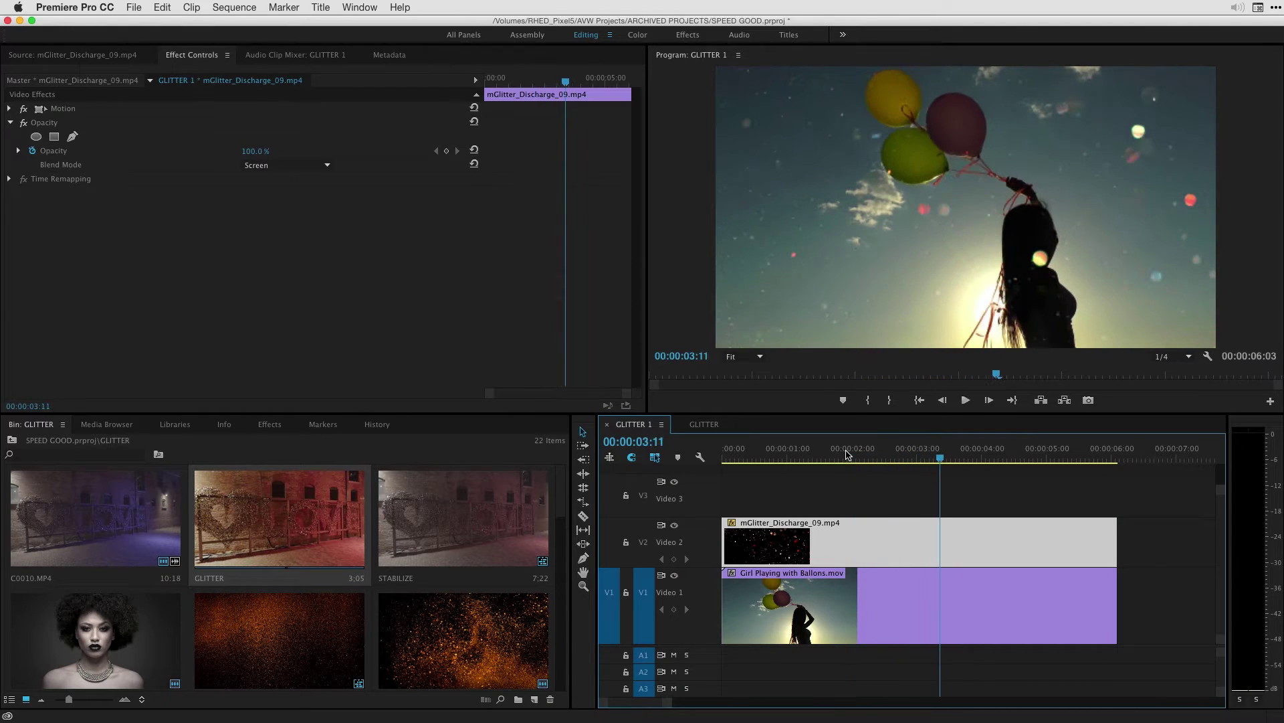
{"action": "key", "text": "space"}
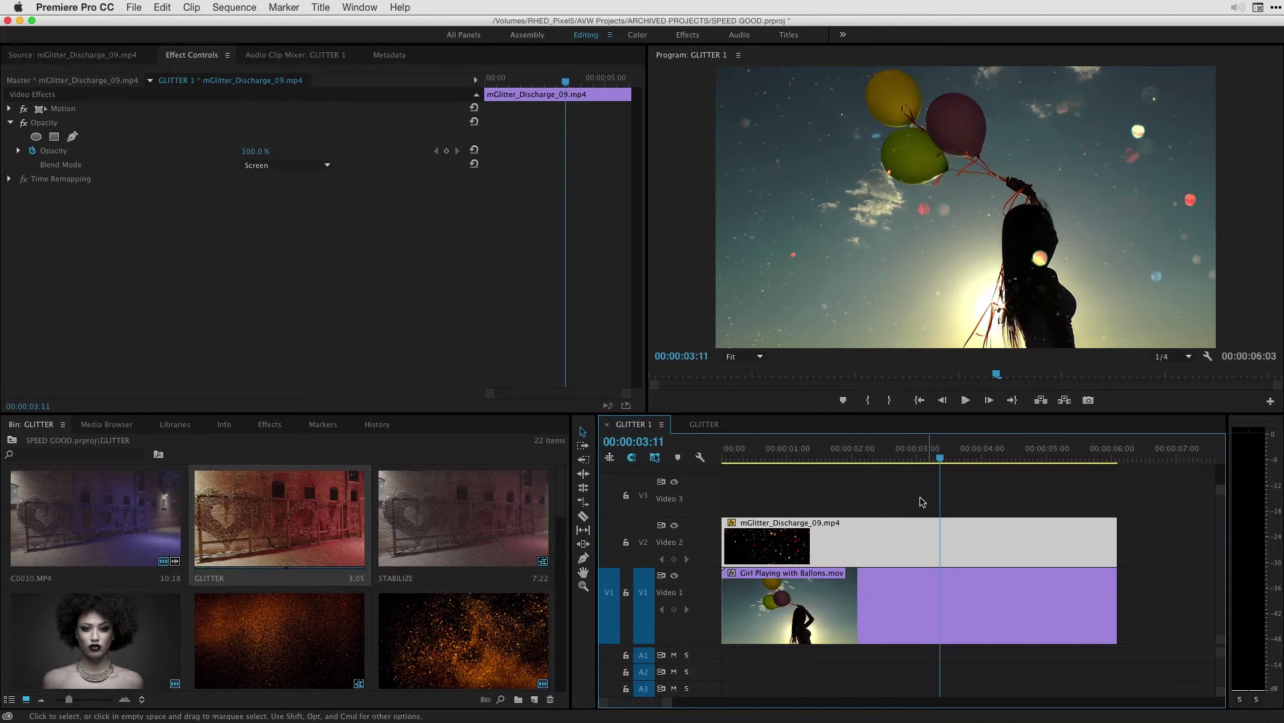
{"action": "left_click", "coordinate": [928, 164]}
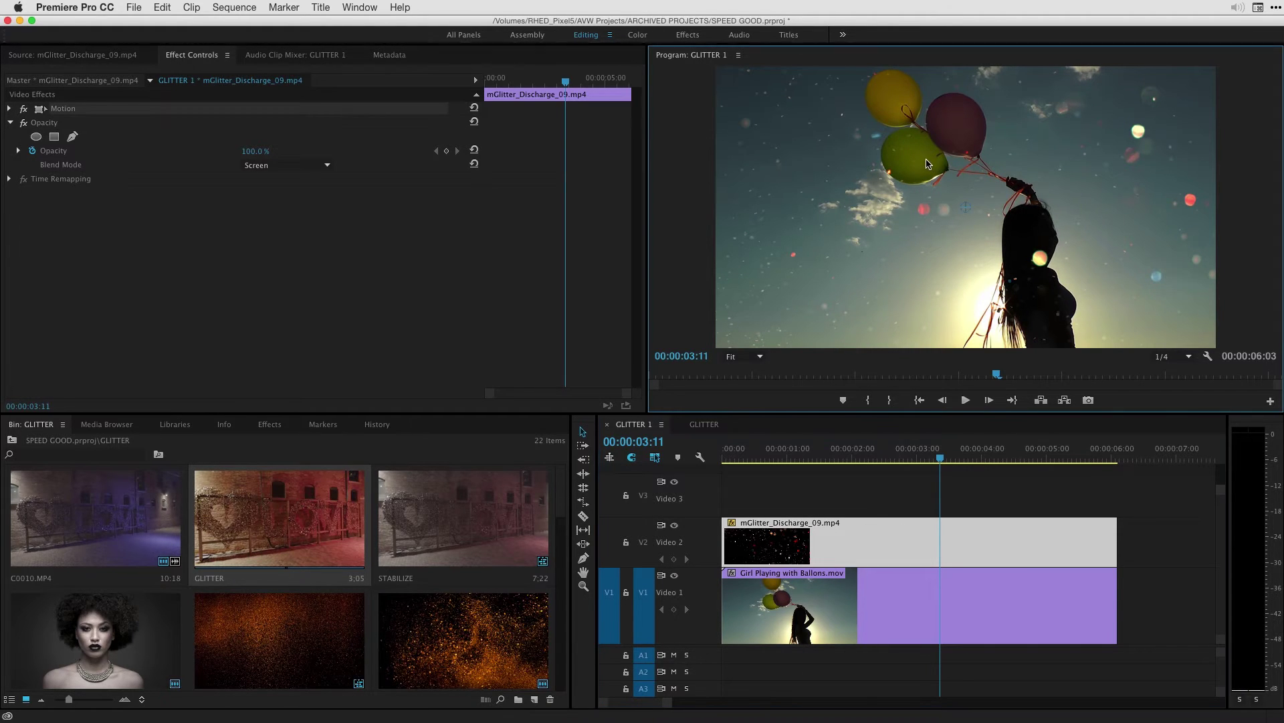
Step: Scale the glitter clip down to the frame size using a 10% preview zoom, then fit the preview
{"action": "left_click", "coordinate": [758, 359]}
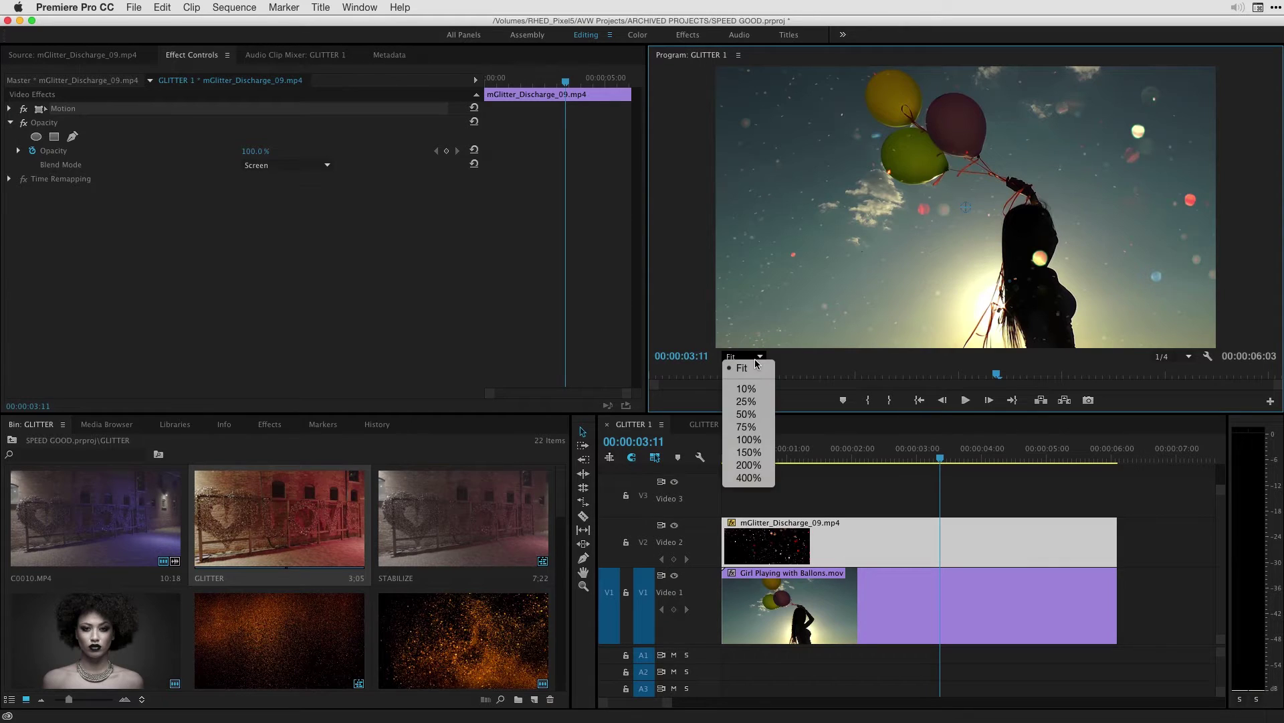
{"action": "left_click", "coordinate": [747, 389]}
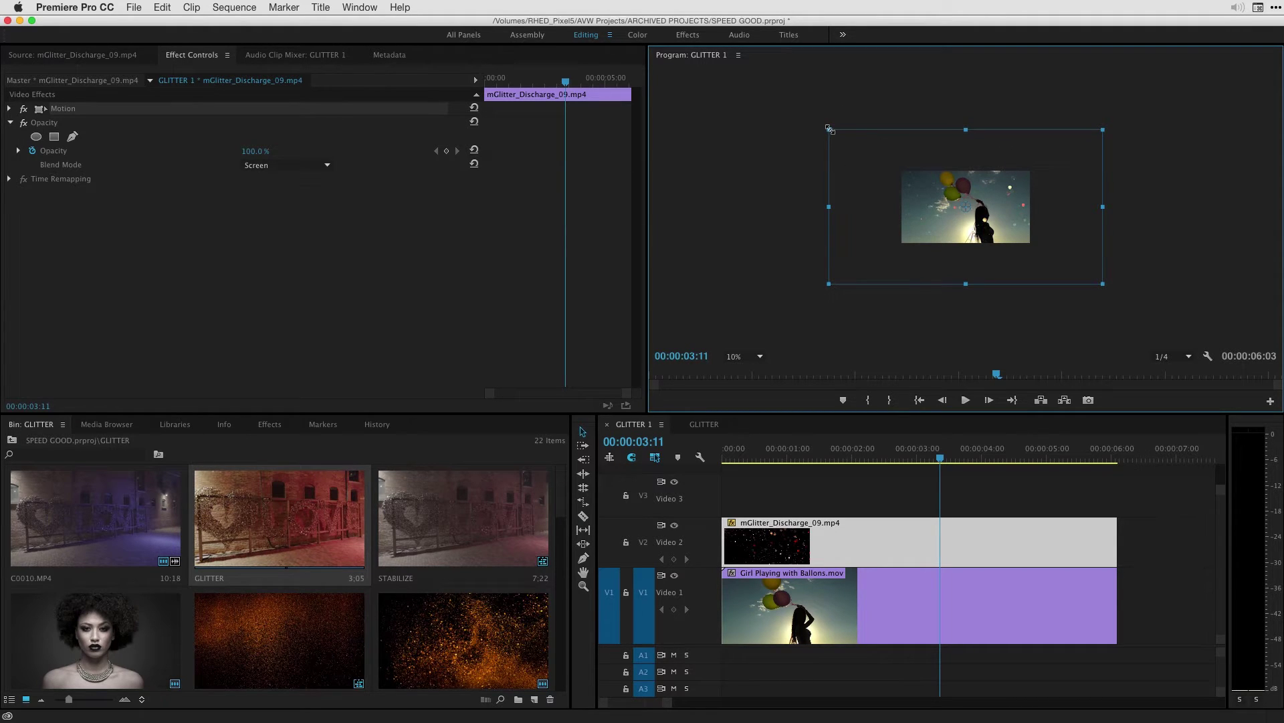
{"action": "left_click_drag", "start_coordinate": [830, 130], "coordinate": [878, 173]}
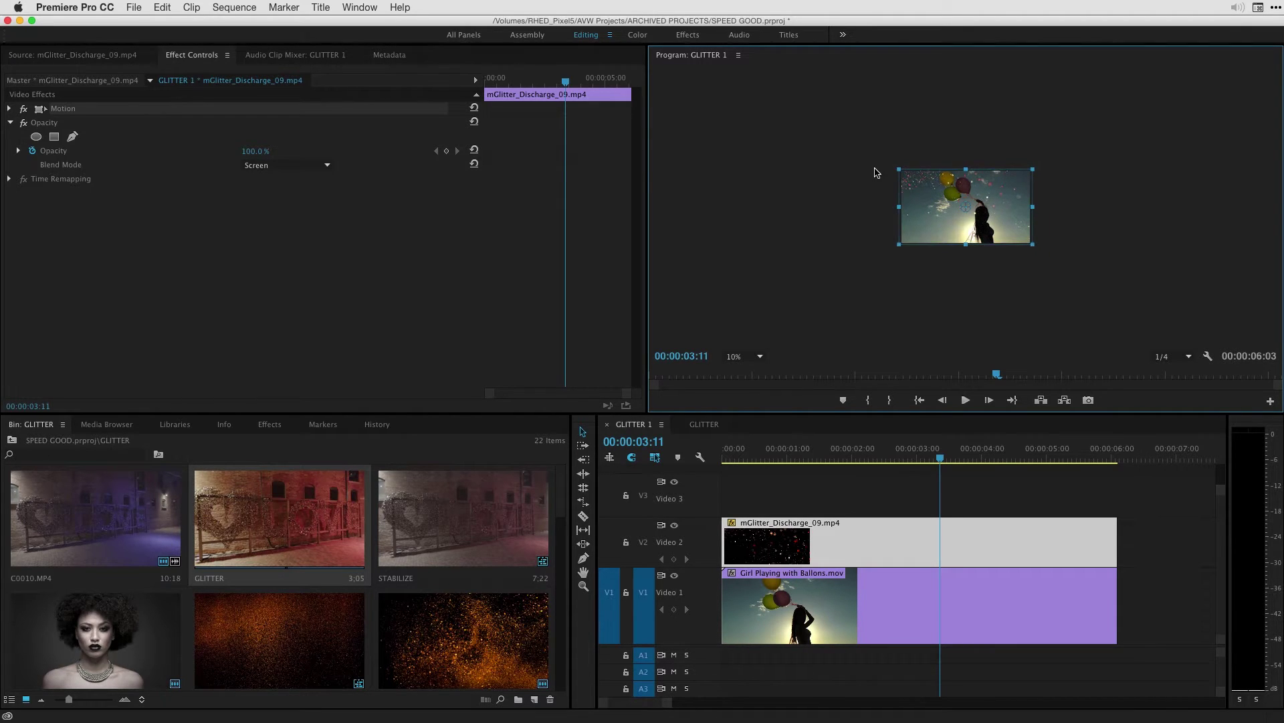
{"action": "left_click", "coordinate": [739, 356]}
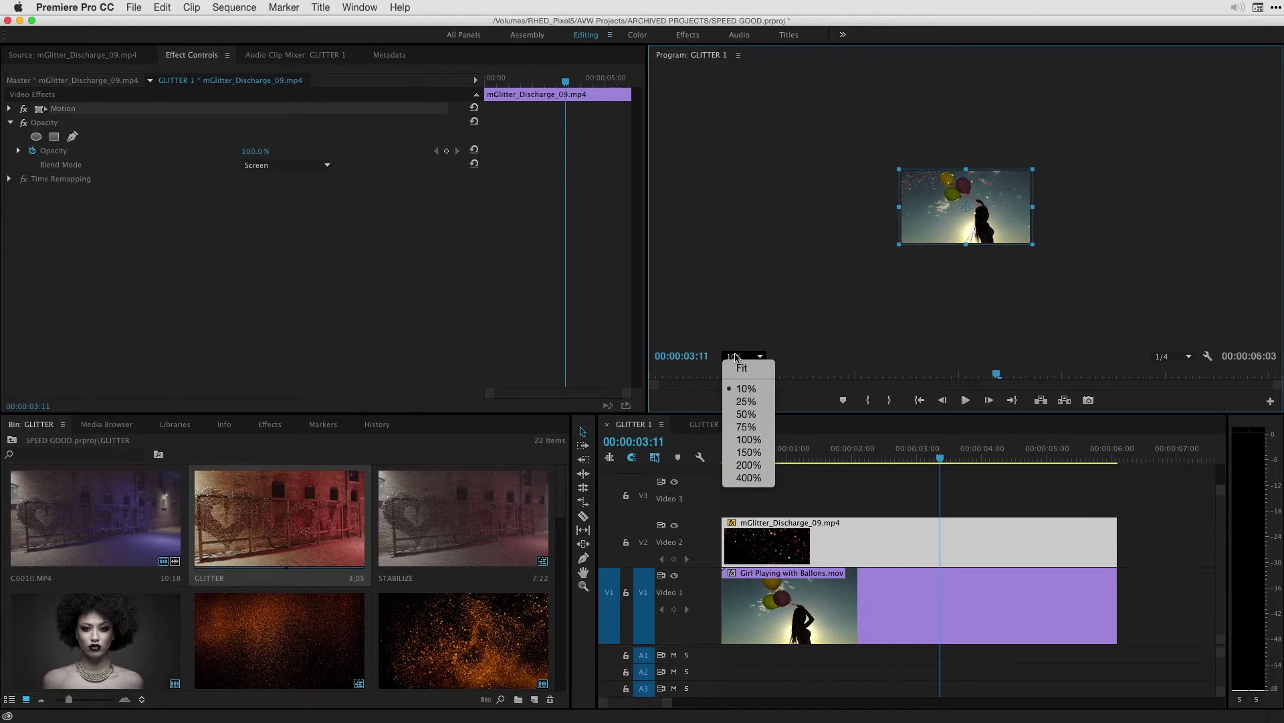
{"action": "left_click", "coordinate": [740, 368]}
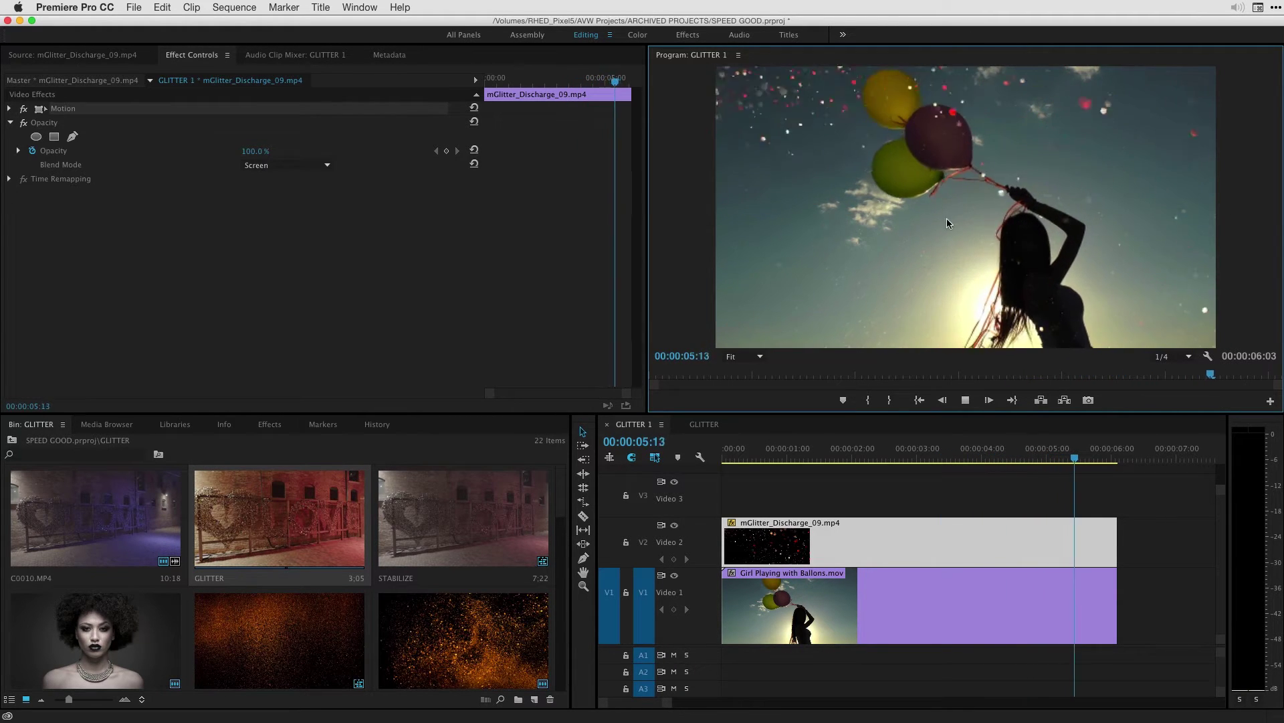
Step: Copy the glitter clip from Video 2 up onto Video 3
{"action": "left_click", "coordinate": [868, 470]}
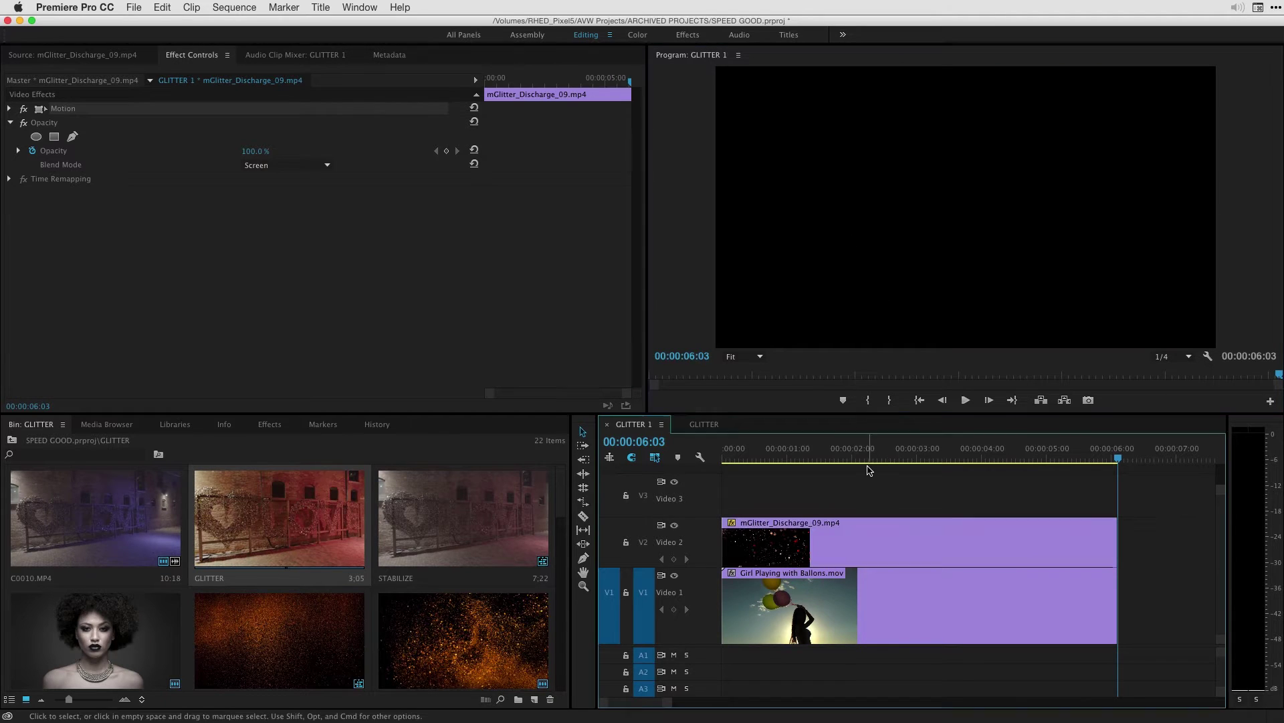
{"action": "left_click", "coordinate": [856, 454]}
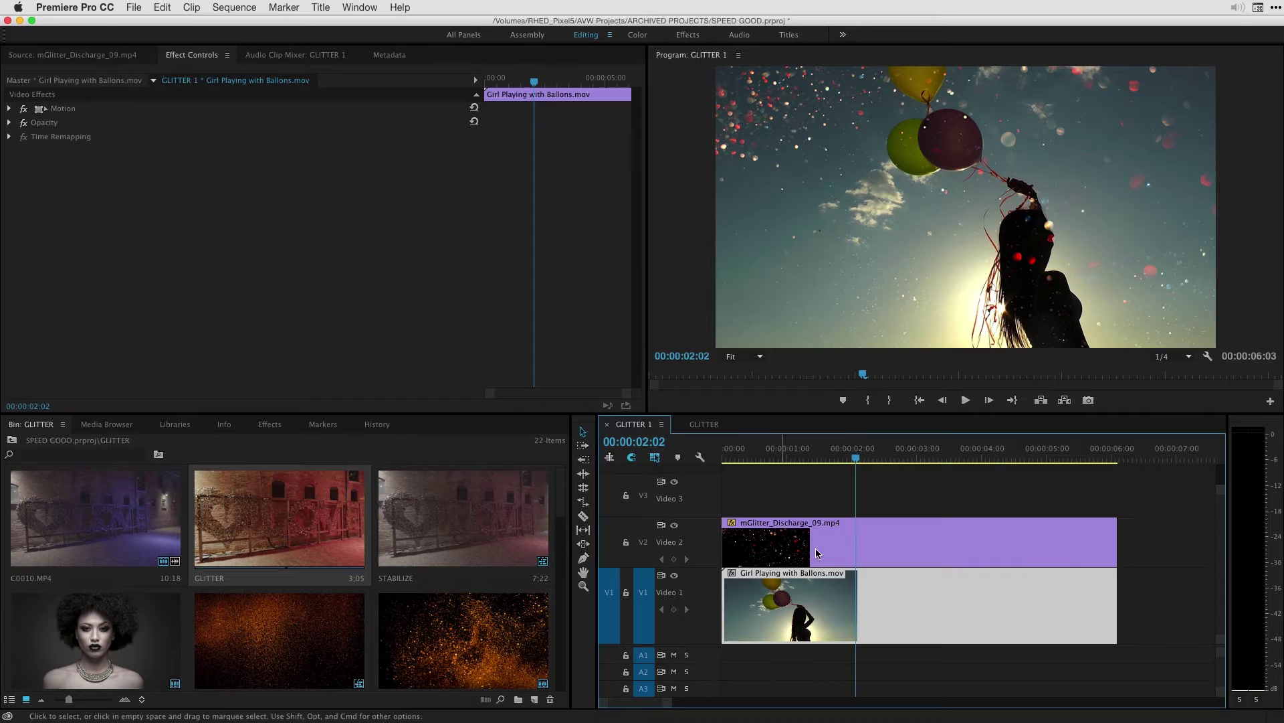
{"action": "left_click_drag", "start_coordinate": [812, 543], "coordinate": [820, 492]}
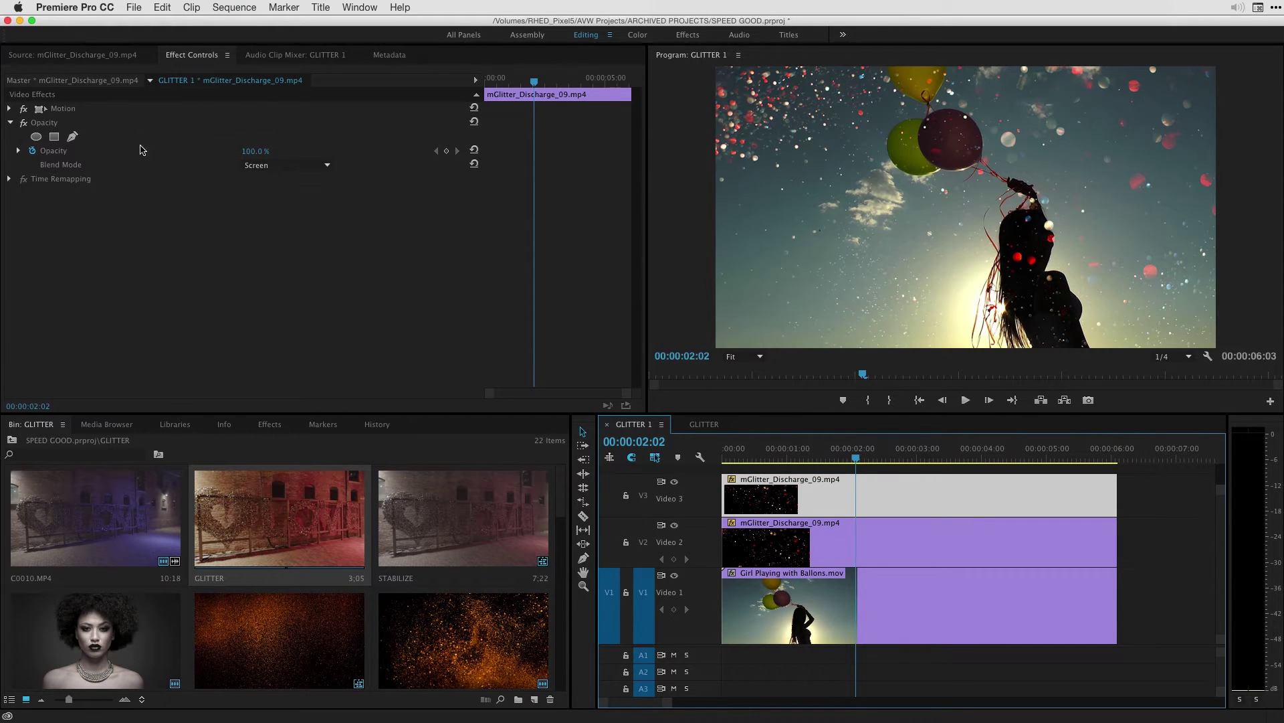
Step: Set the Video 3 glitter copy to Scale 100, Rotation 45° and Opacity 45%
{"action": "left_click", "coordinate": [11, 108]}
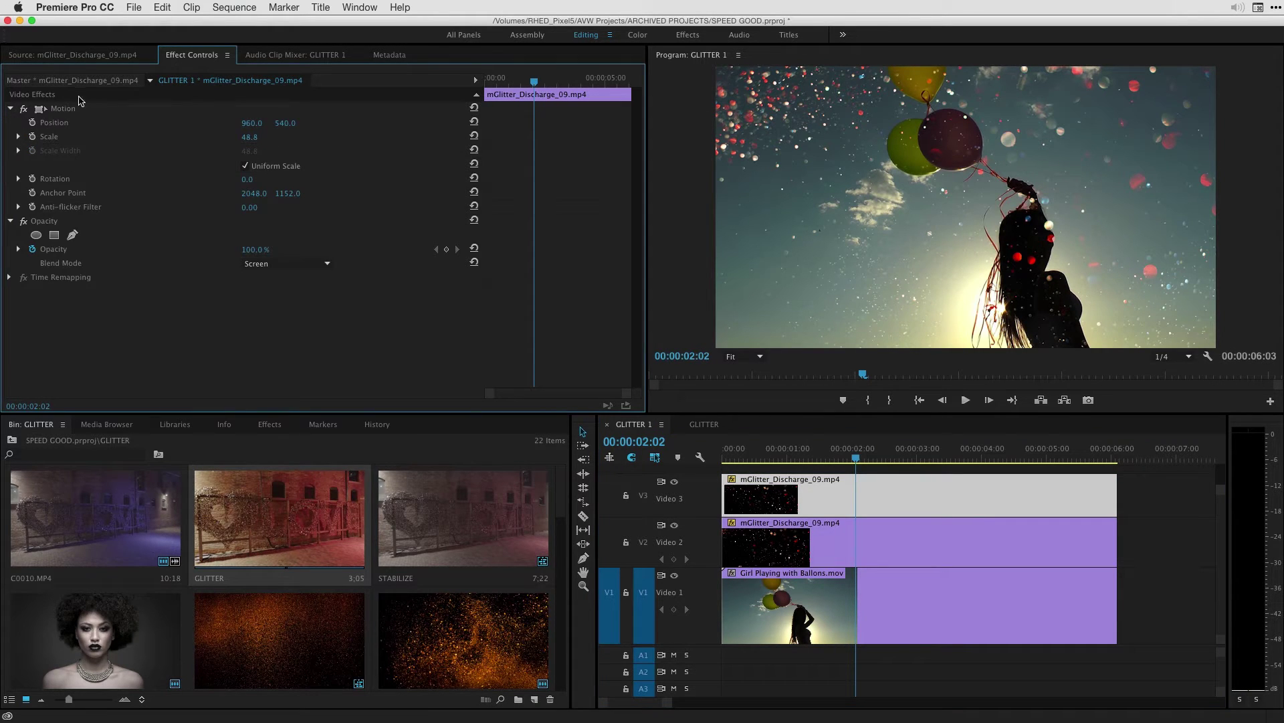
{"action": "left_click_drag", "start_coordinate": [246, 137], "coordinate": [281, 138]}
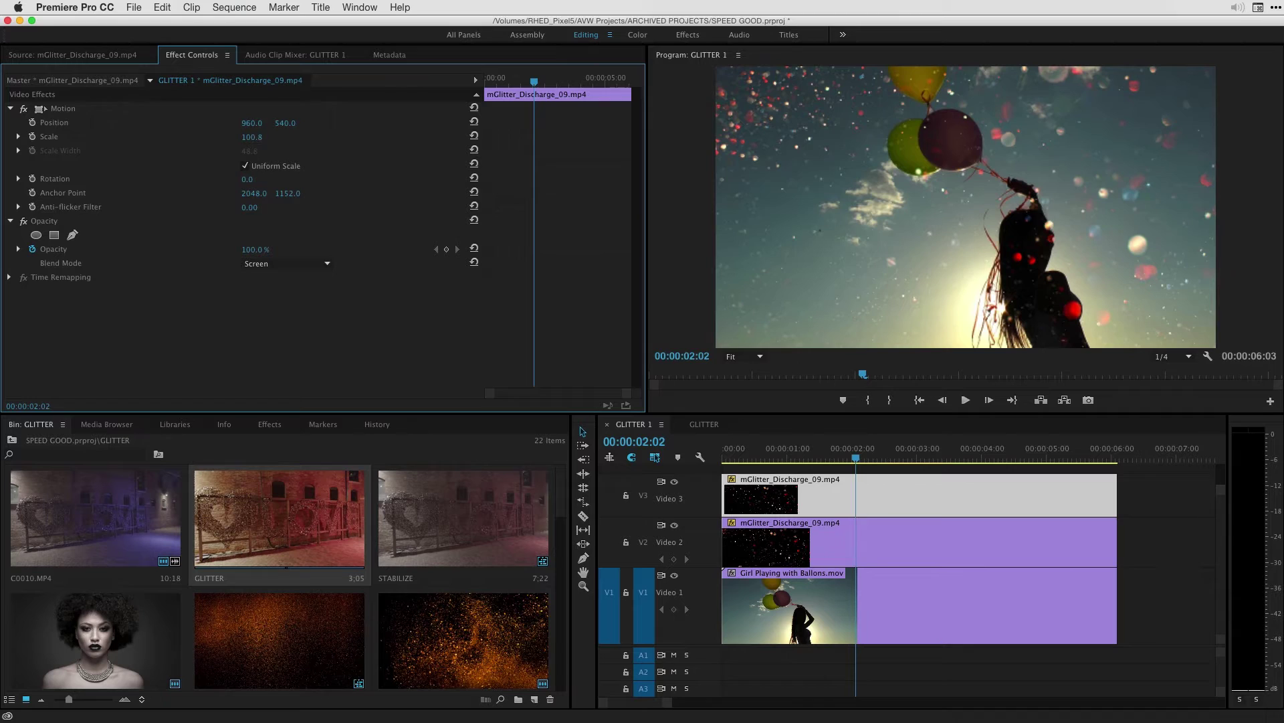
{"action": "left_click", "coordinate": [258, 137]}
{"action": "type", "text": "100"}
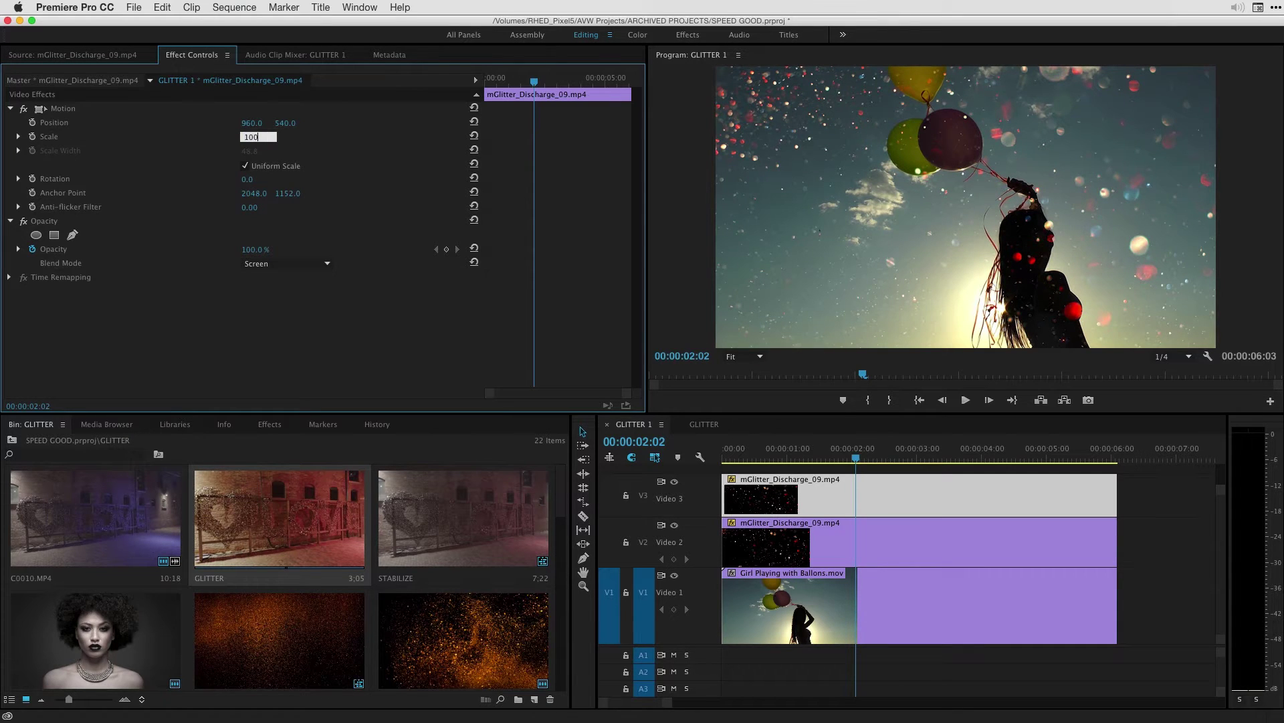
{"action": "key", "text": "Return"}
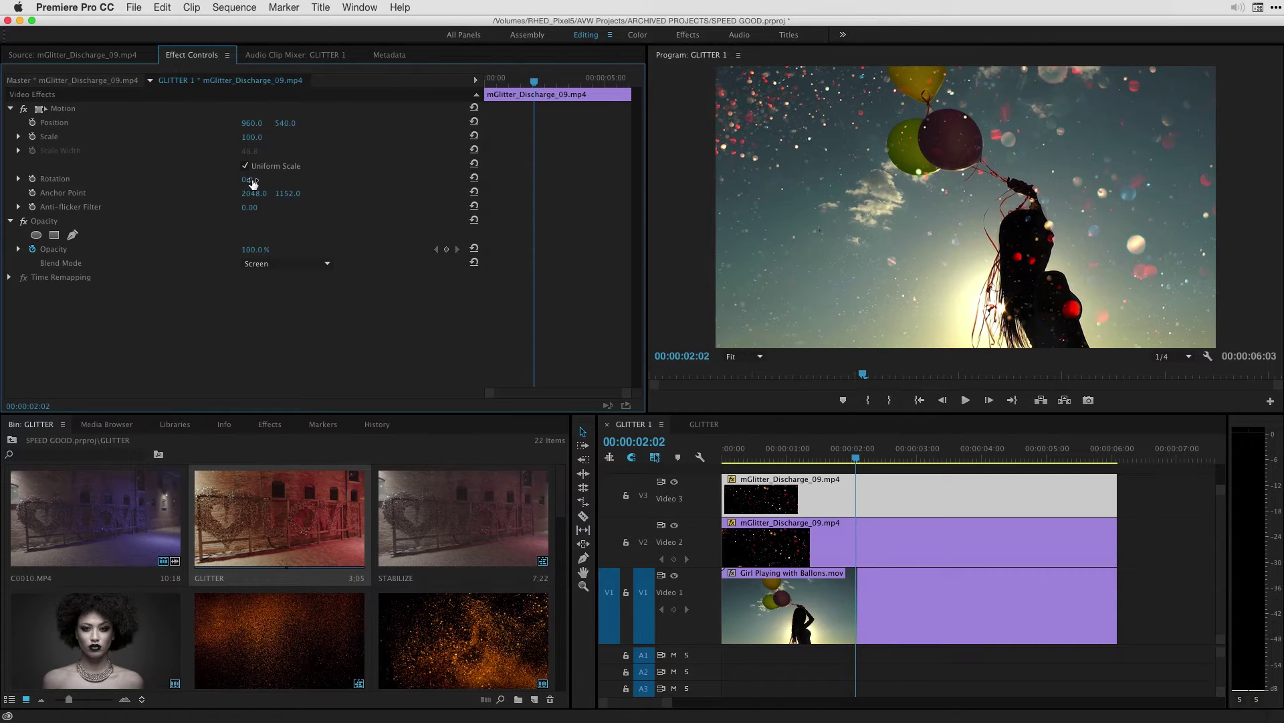
{"action": "left_click_drag", "start_coordinate": [247, 180], "coordinate": [278, 179]}
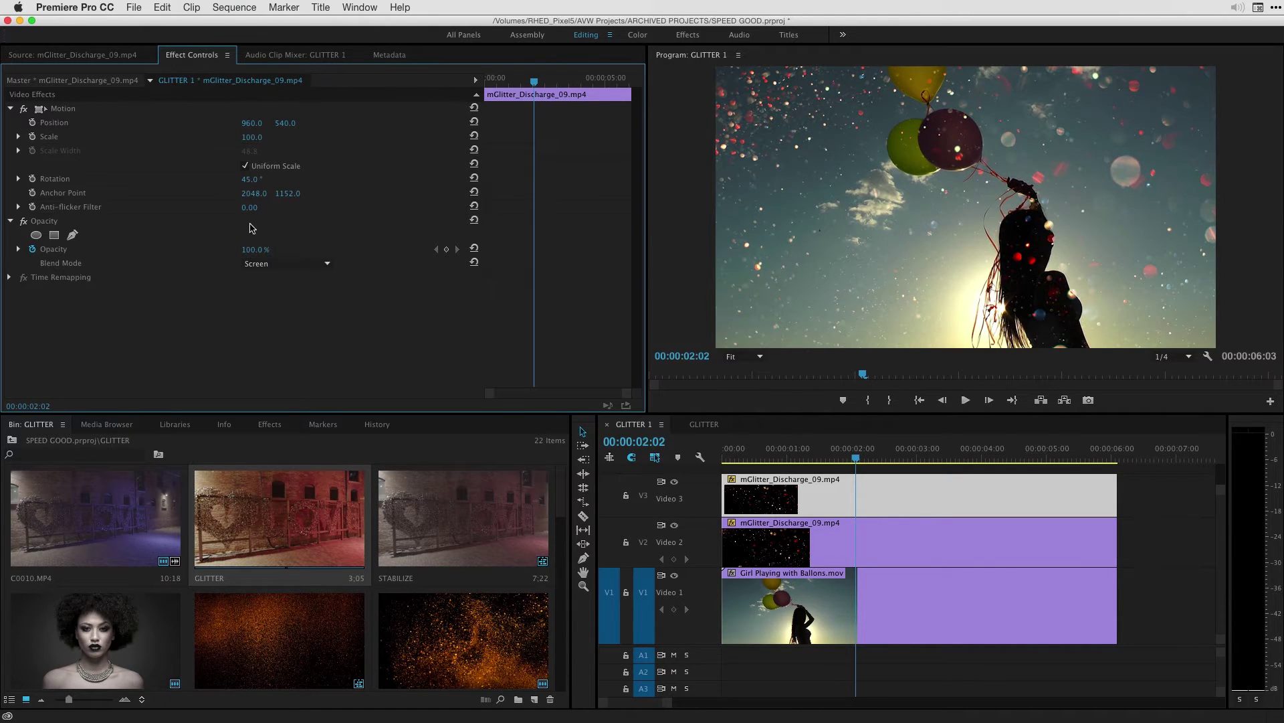
{"action": "key", "text": "Home"}
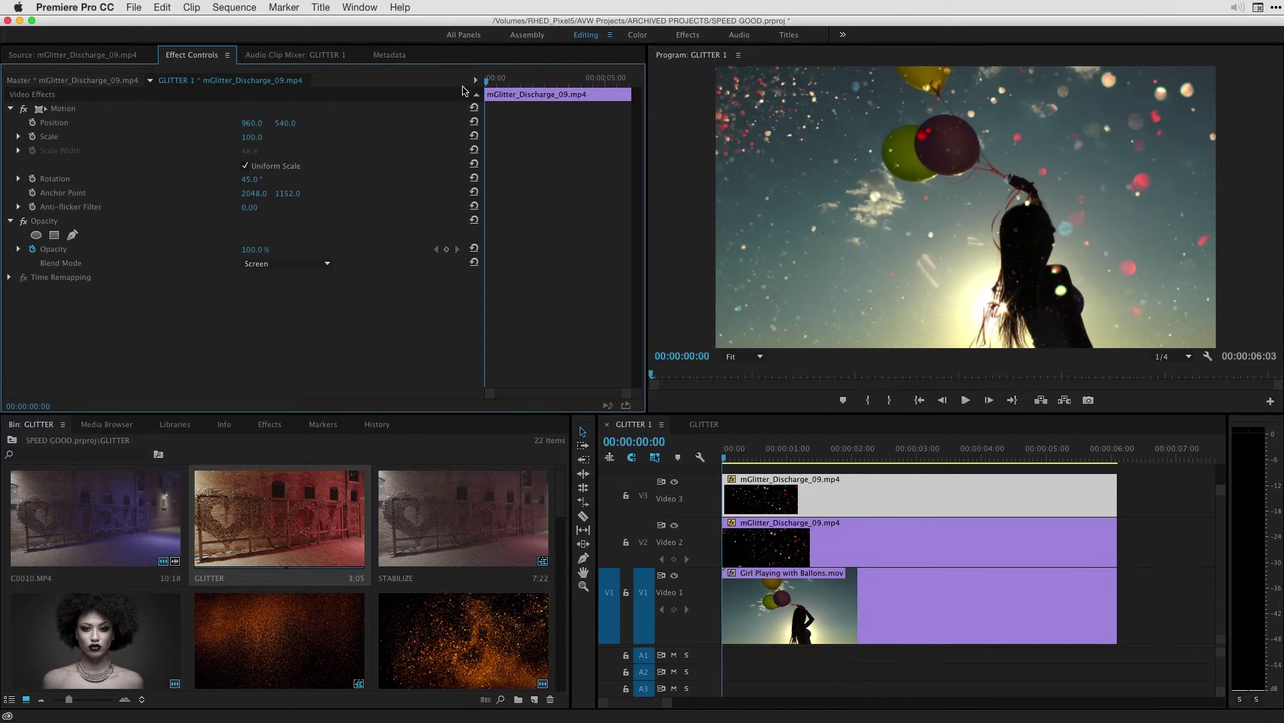
{"action": "left_click_drag", "start_coordinate": [259, 255], "coordinate": [229, 256]}
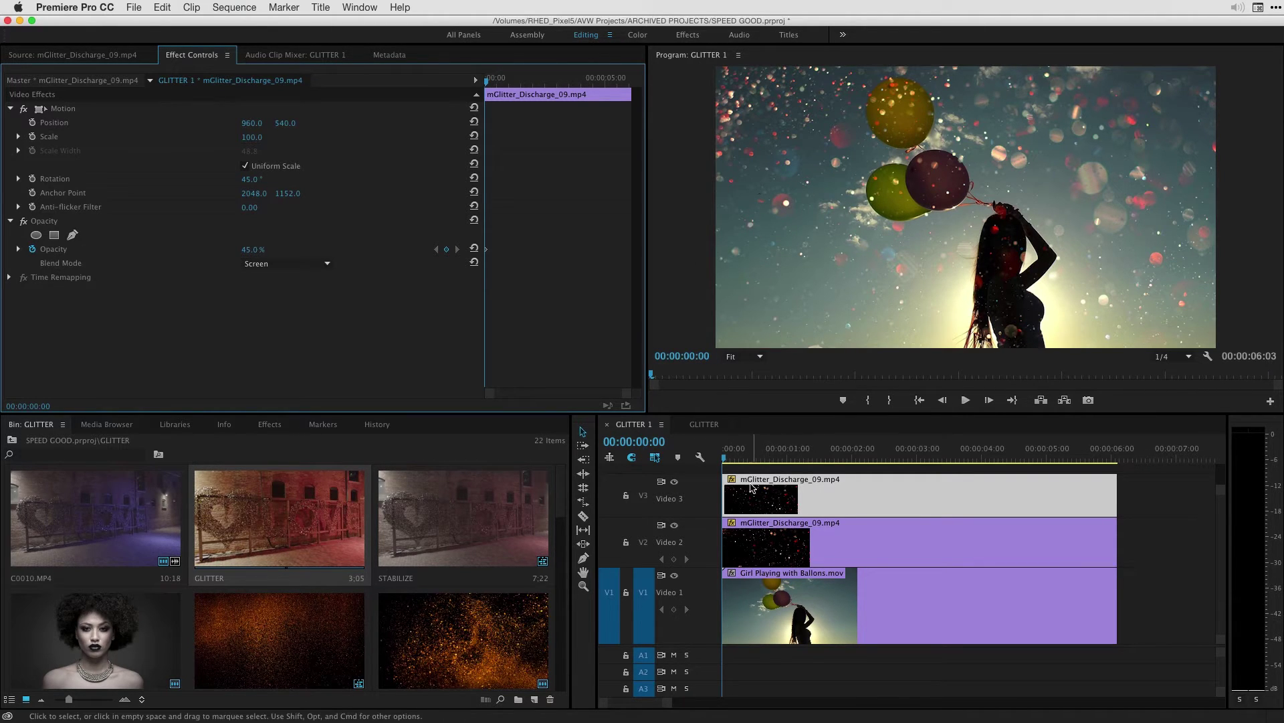
Step: Dim the Video 2 glitter to 54% opacity and play the sequence to preview the blend
{"action": "left_click", "coordinate": [725, 544]}
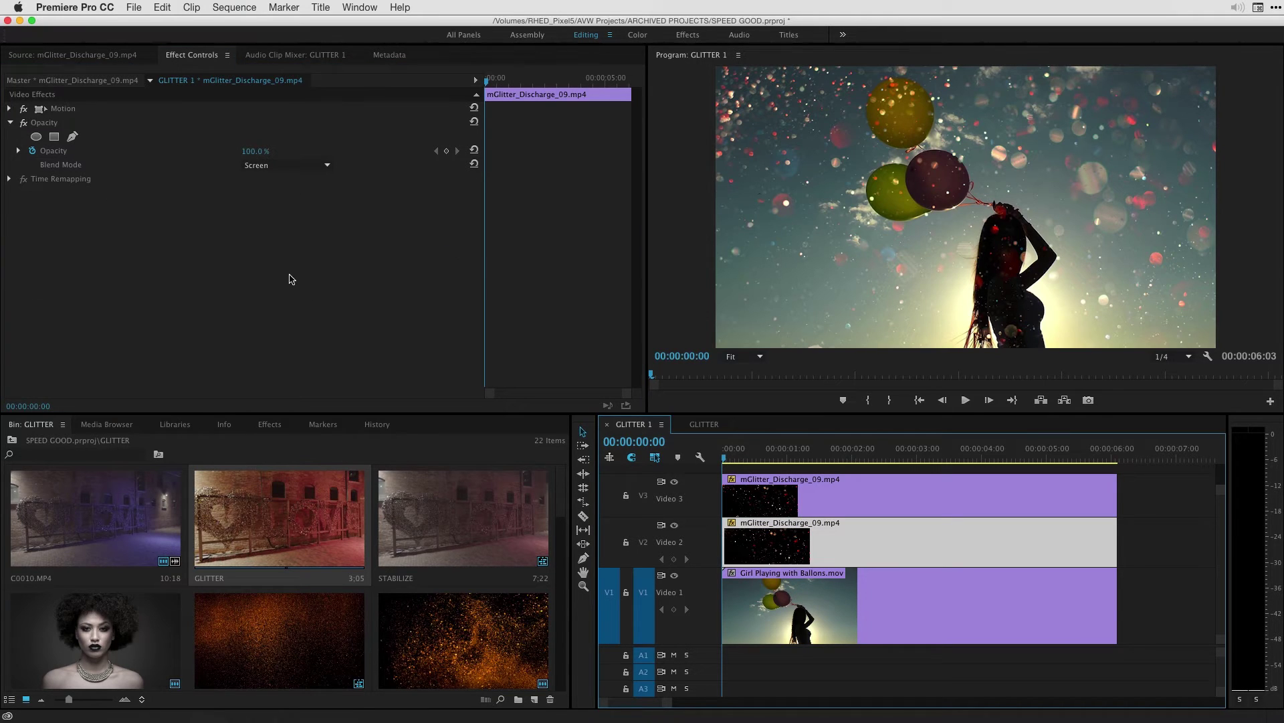
{"action": "left_click_drag", "start_coordinate": [255, 153], "coordinate": [231, 153]}
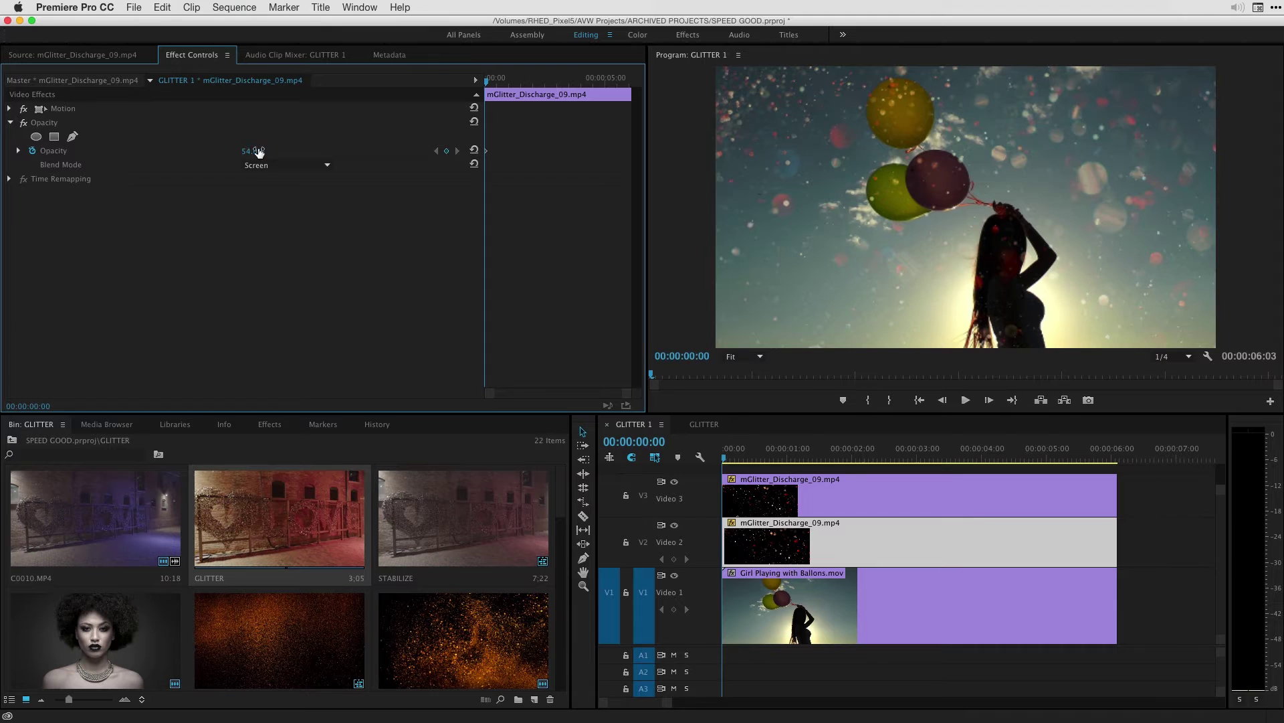
{"action": "left_click", "coordinate": [679, 457]}
{"action": "key", "text": "space"}
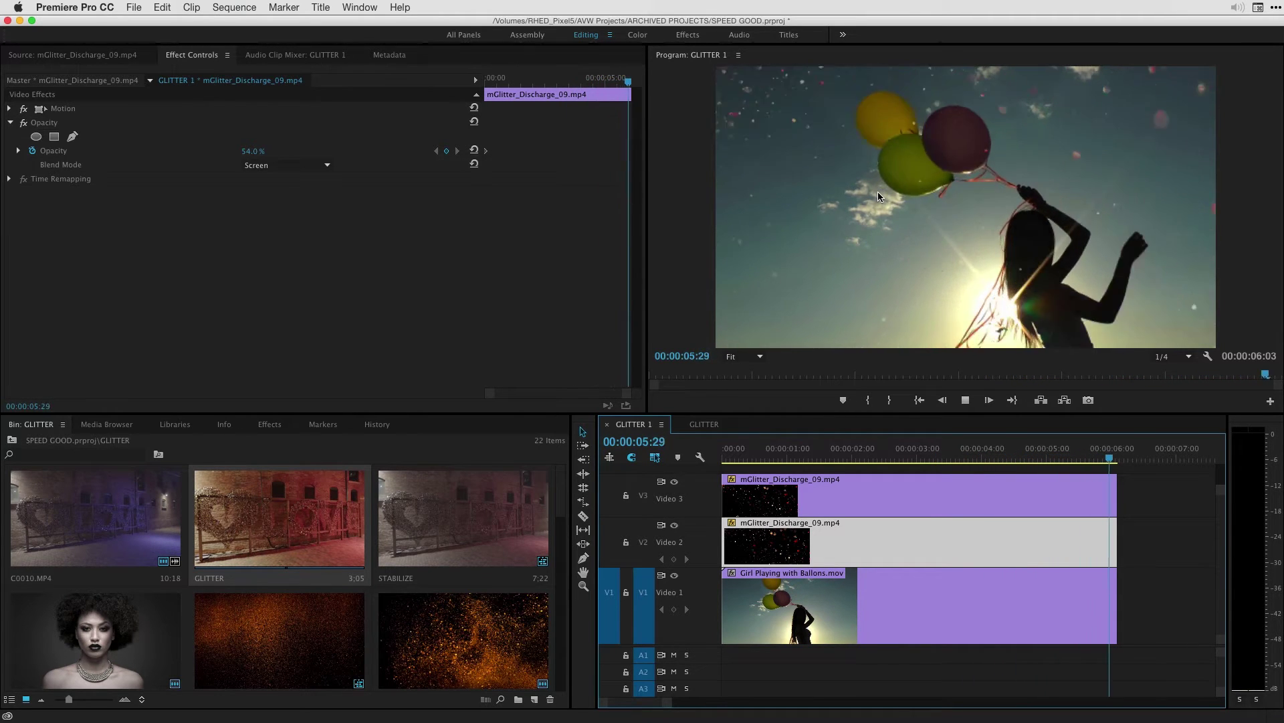
{"action": "left_click_drag", "start_coordinate": [1111, 459], "coordinate": [718, 458]}
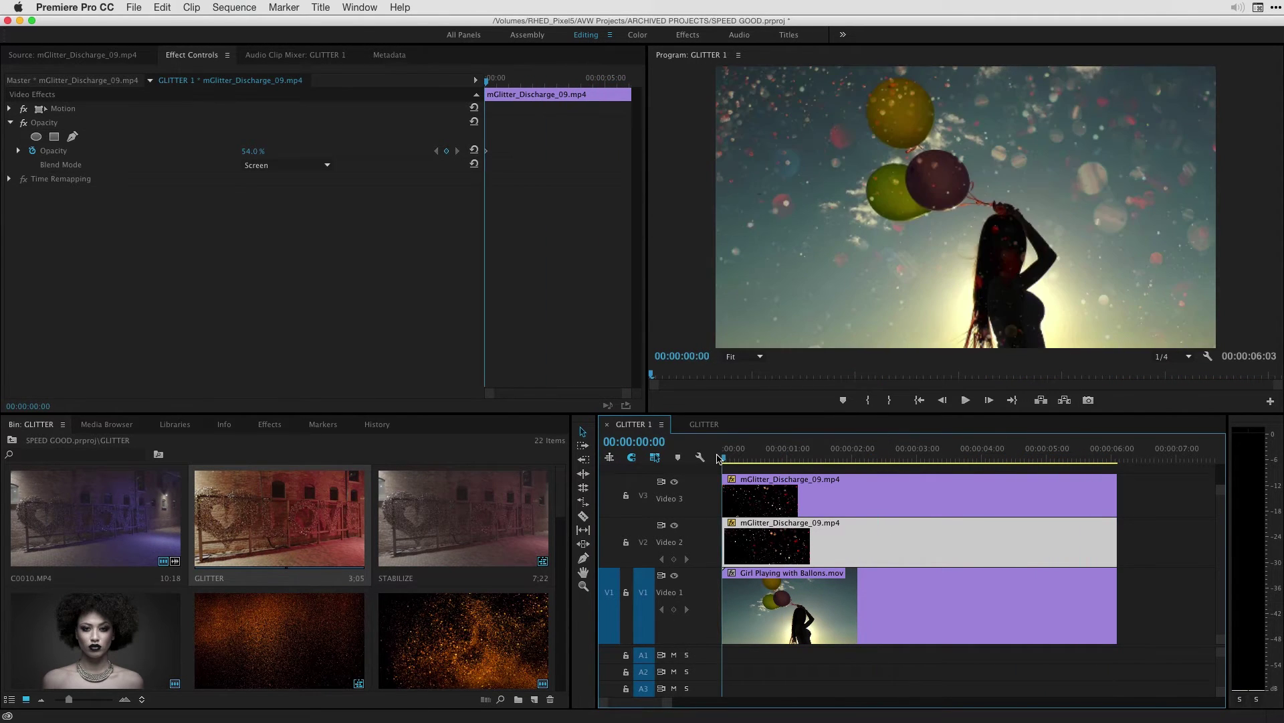
{"action": "key", "text": "space"}
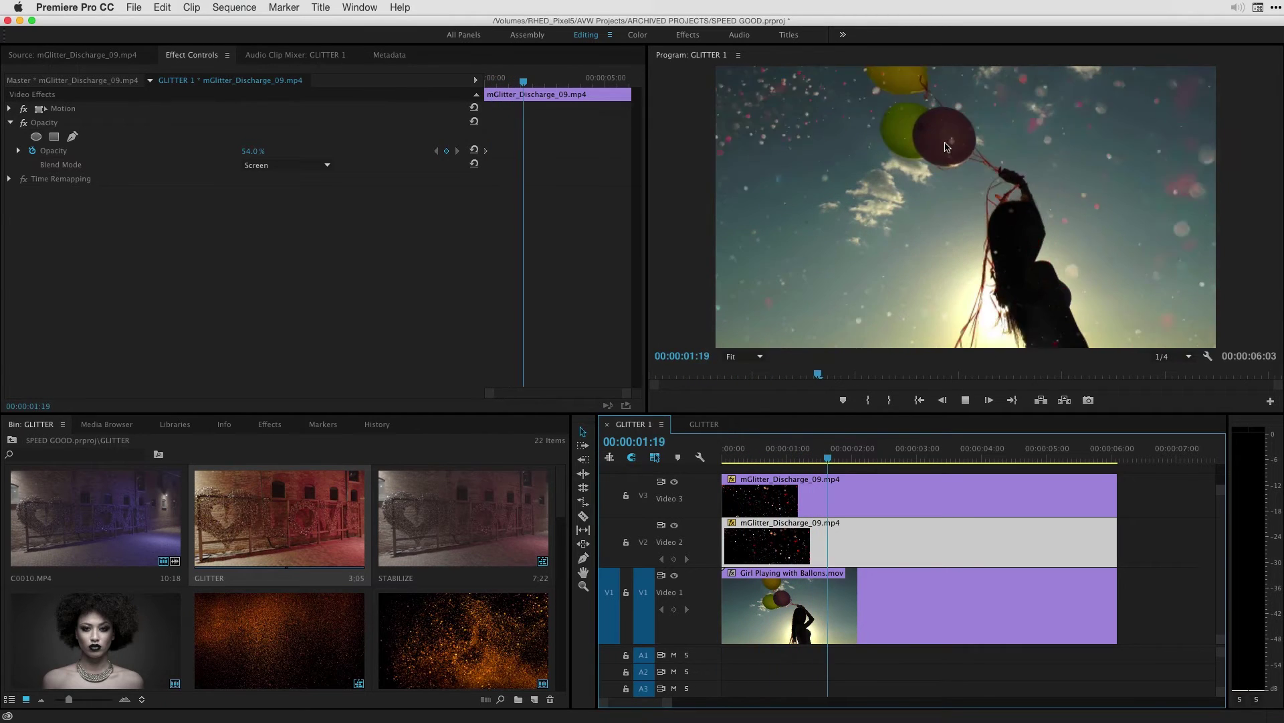
{"action": "key", "text": "space"}
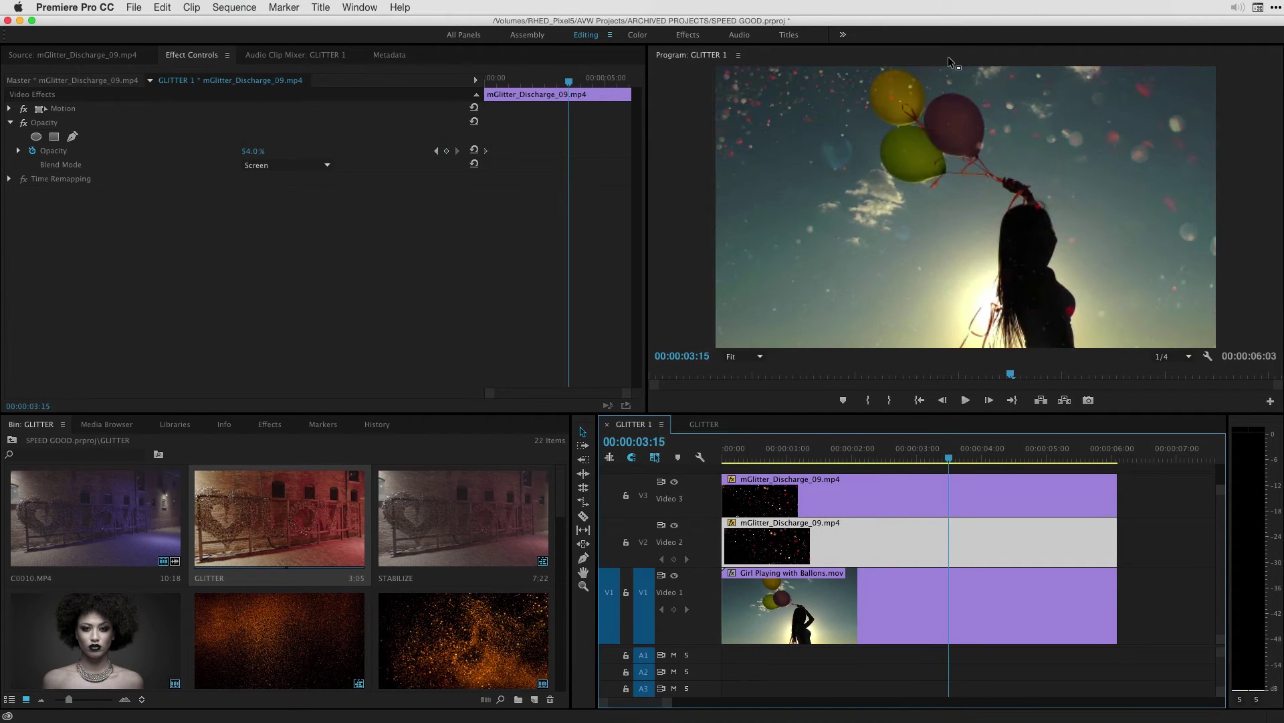
{"action": "left_click", "coordinate": [893, 493]}
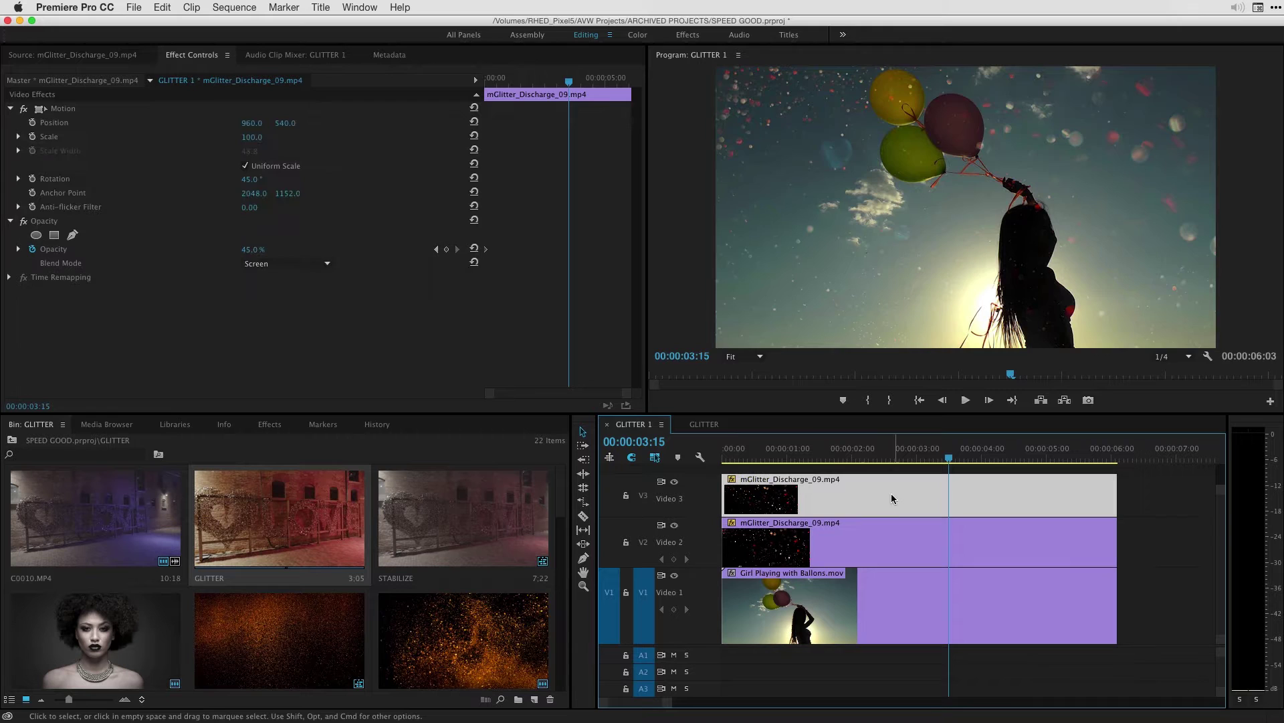
Step: Slow the Video 3 glitter clip to 60% speed with Optical Flow interpolation
{"action": "left_click", "coordinate": [192, 7]}
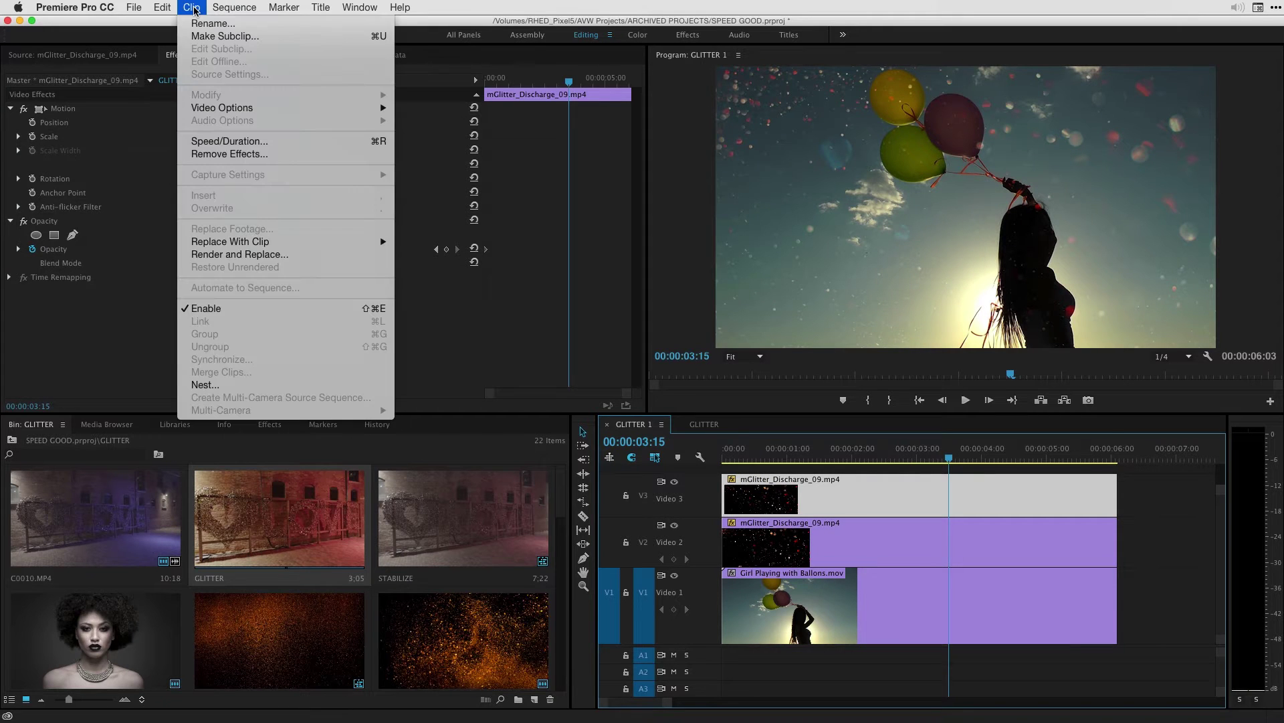
{"action": "left_click", "coordinate": [249, 142]}
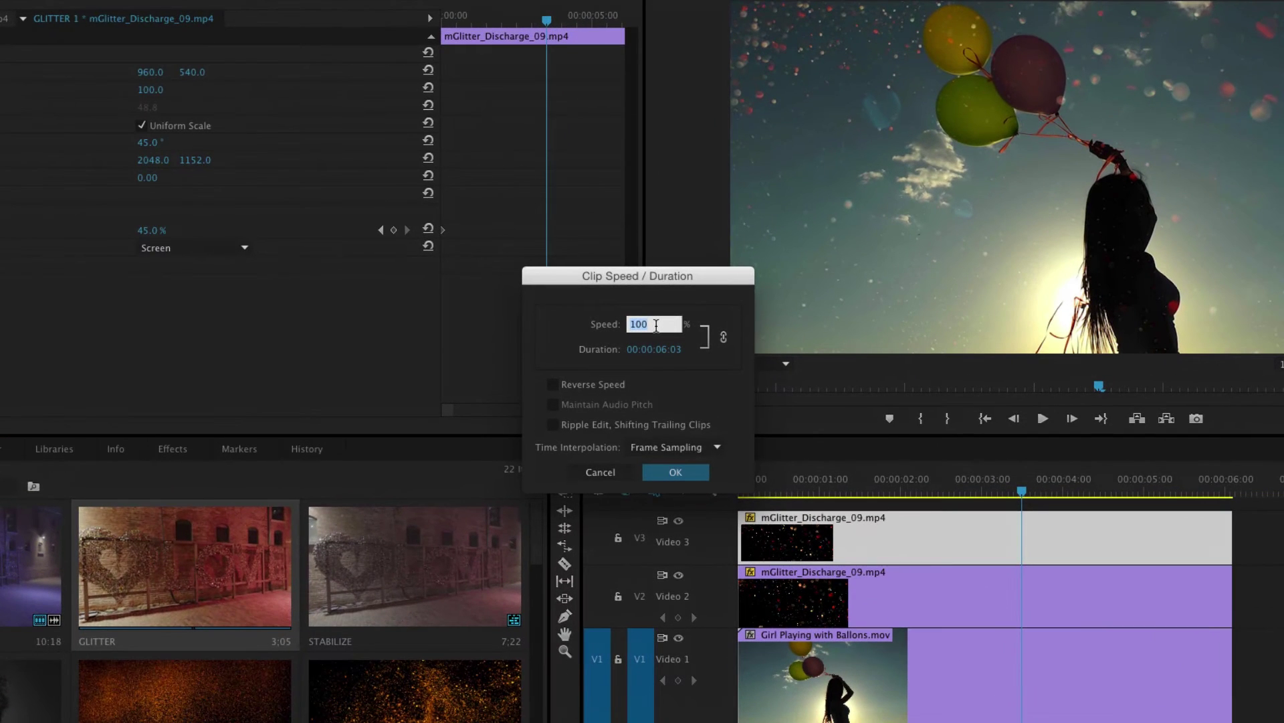
{"action": "type", "text": "60"}
{"action": "left_click", "coordinate": [683, 447]}
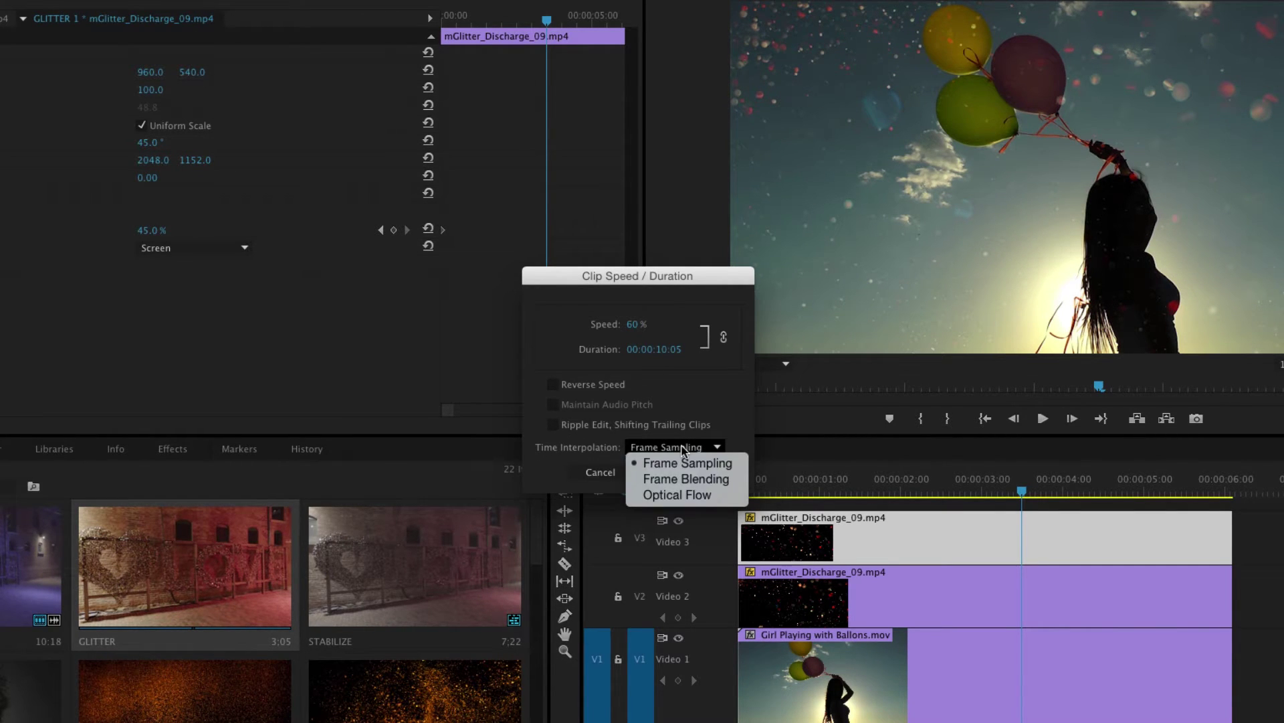
{"action": "left_click", "coordinate": [675, 494]}
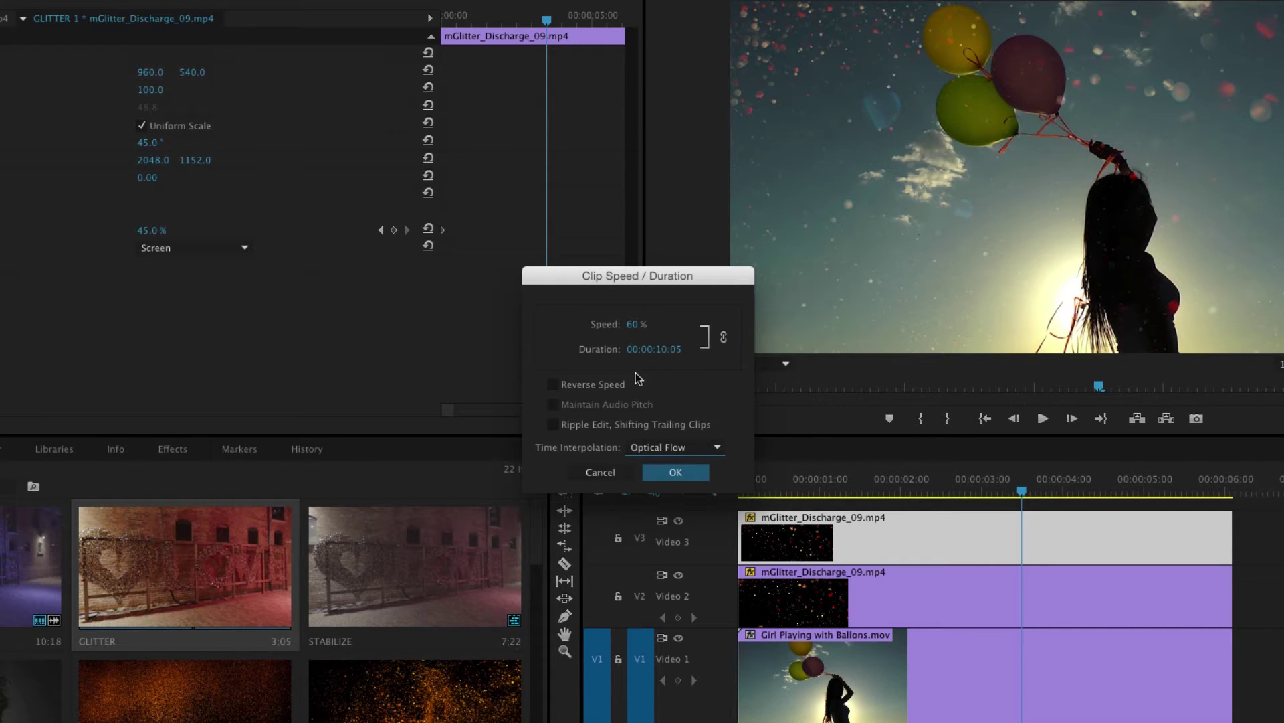
{"action": "left_click", "coordinate": [676, 471]}
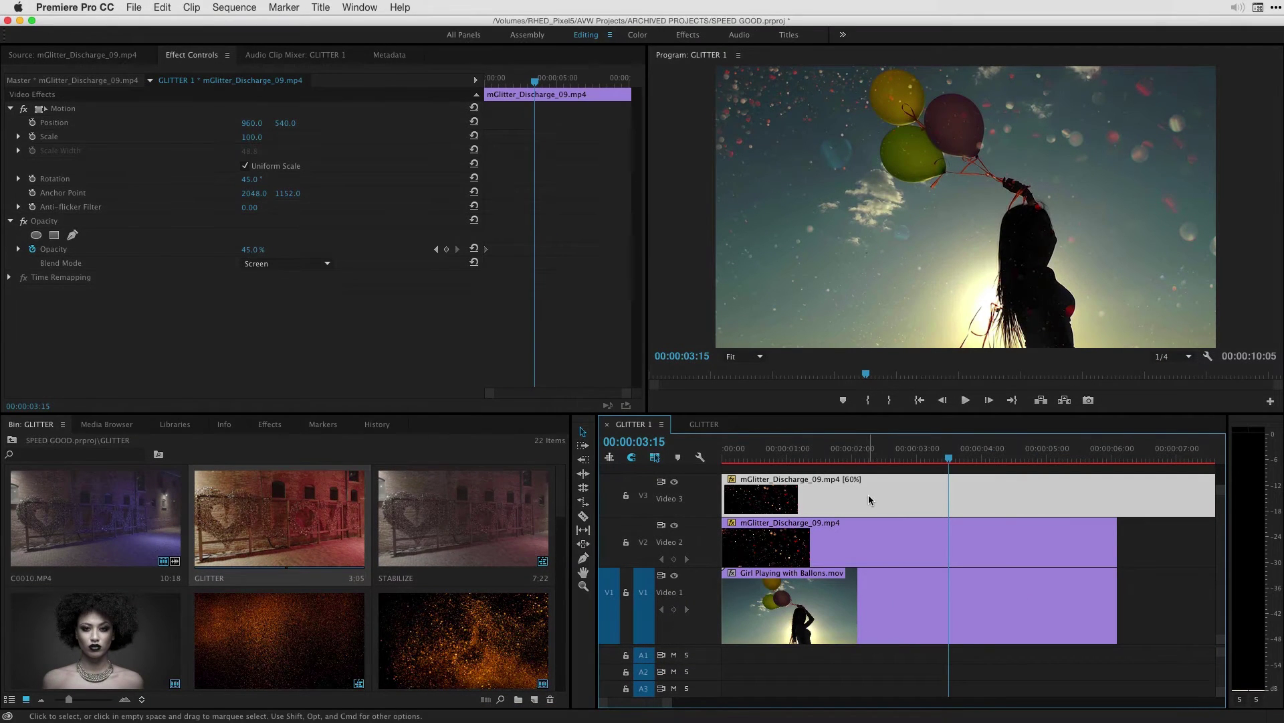
Step: Trim the slowed glitter clip to end with the other layers and play it back
{"action": "key", "text": "minus"}
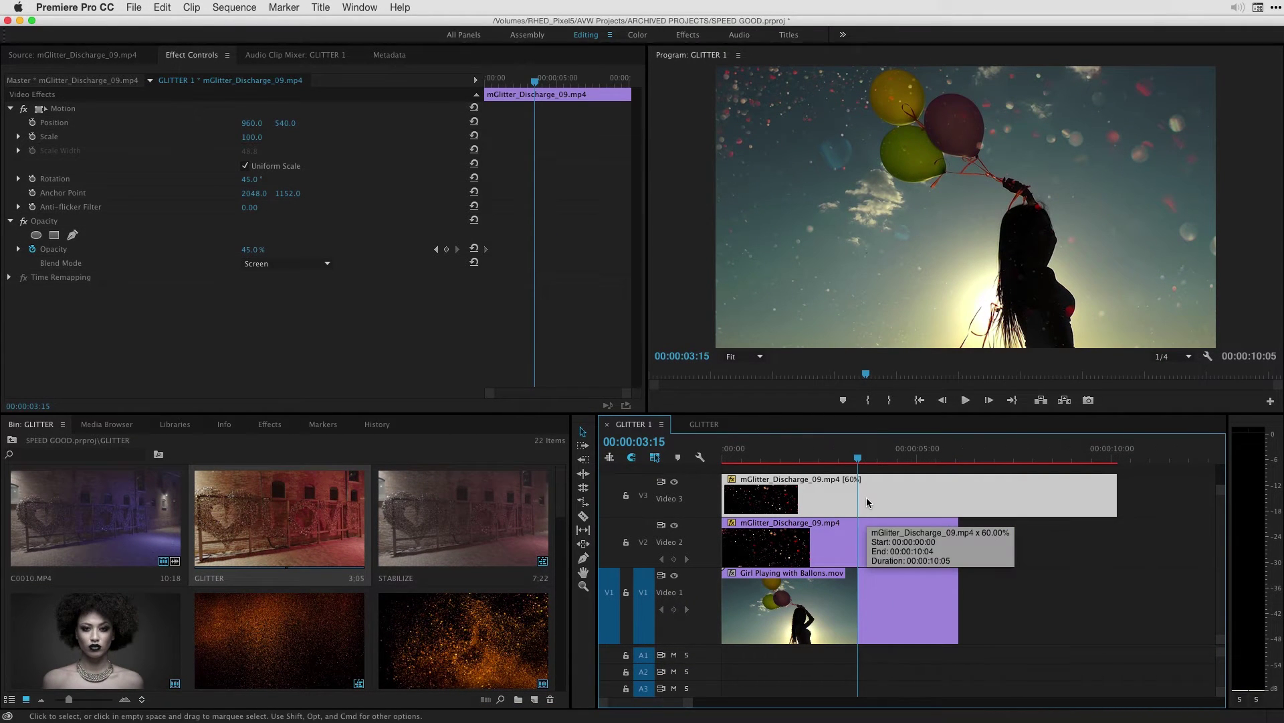
{"action": "left_click_drag", "start_coordinate": [1114, 498], "coordinate": [958, 516]}
{"action": "left_click_drag", "start_coordinate": [858, 459], "coordinate": [699, 458]}
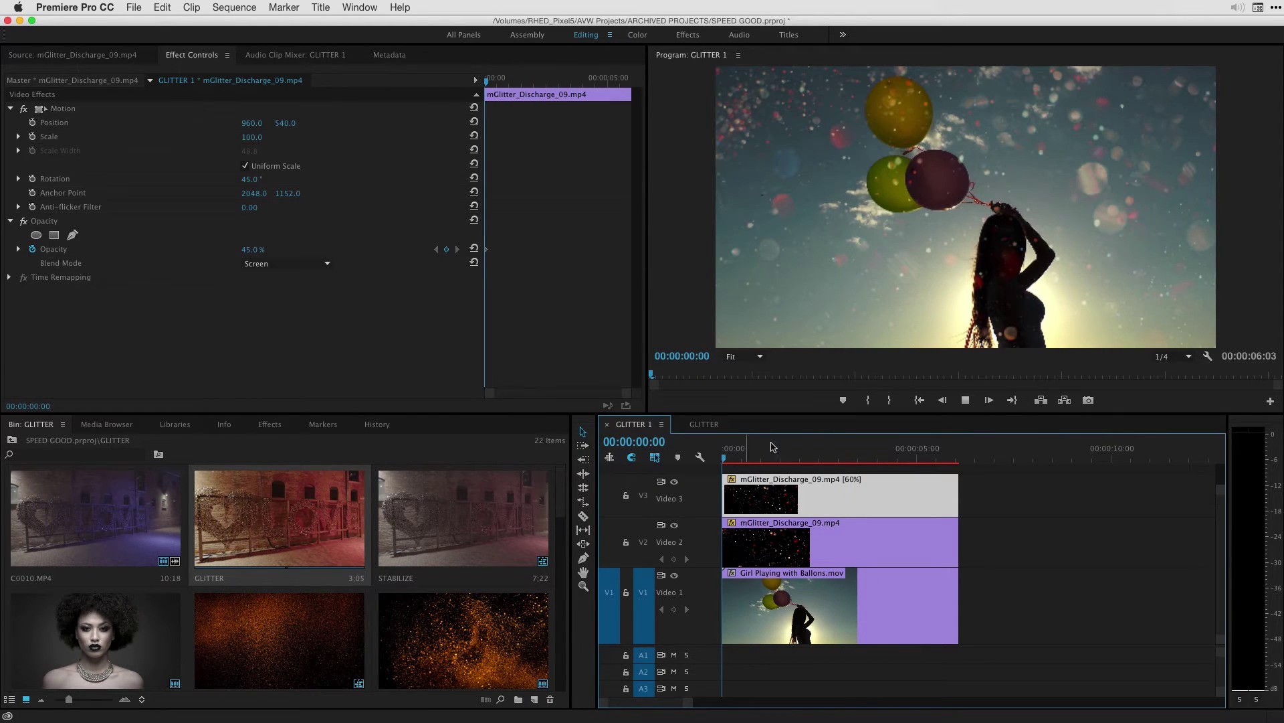
{"action": "key", "text": "space"}
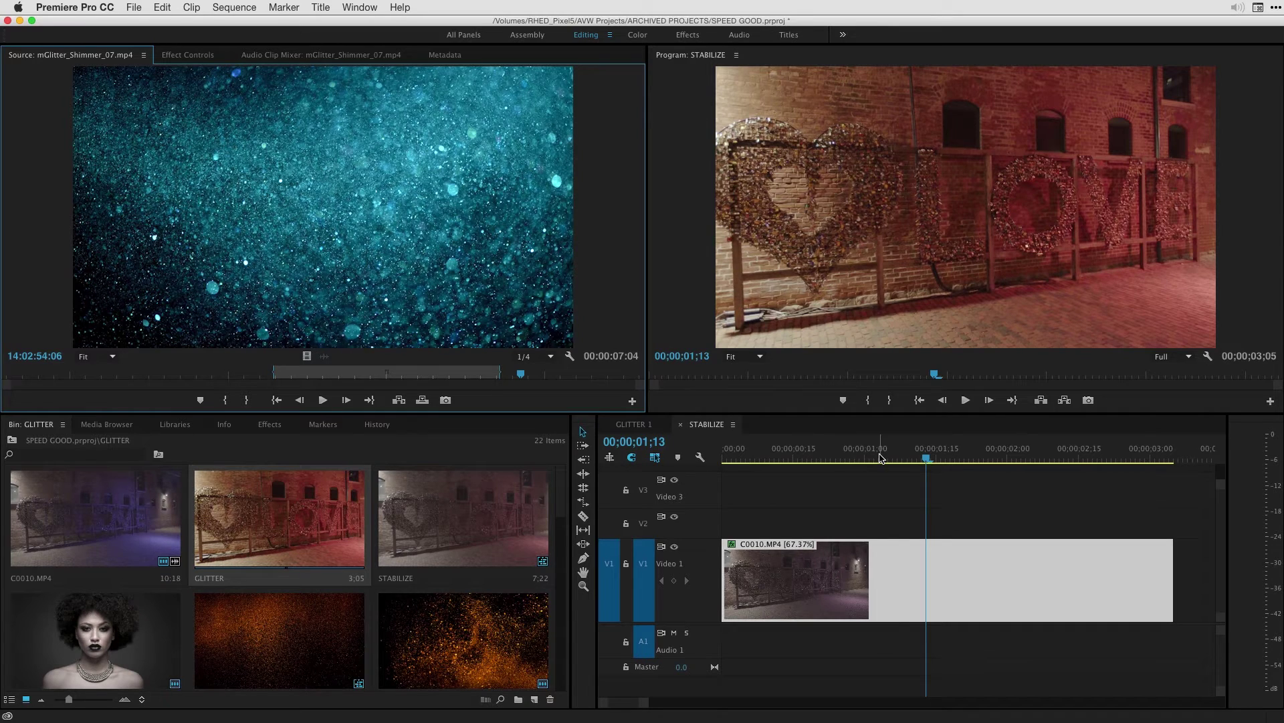
Step: Drop mGlitter_Shimmer_07.mp4 onto Video 2 above C0010.MP4 in the STABILIZE sequence
{"action": "left_click_drag", "start_coordinate": [925, 458], "coordinate": [956, 458]}
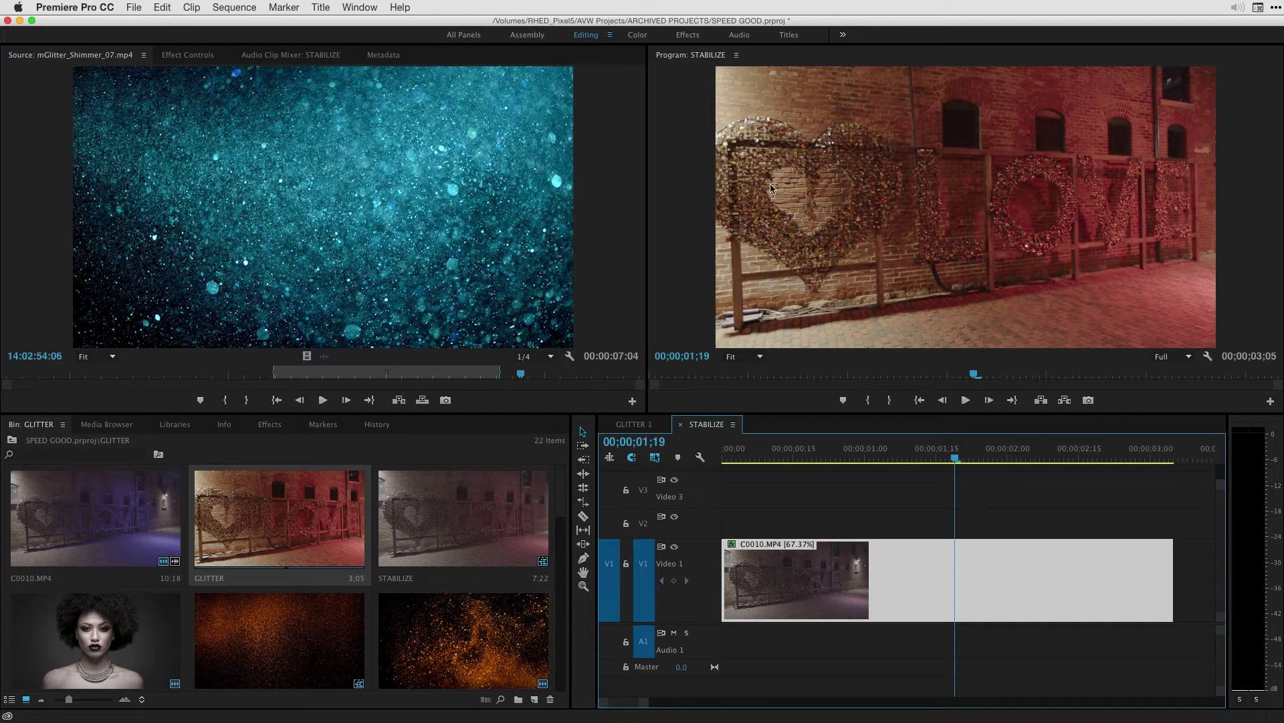
{"action": "left_click", "coordinate": [310, 196]}
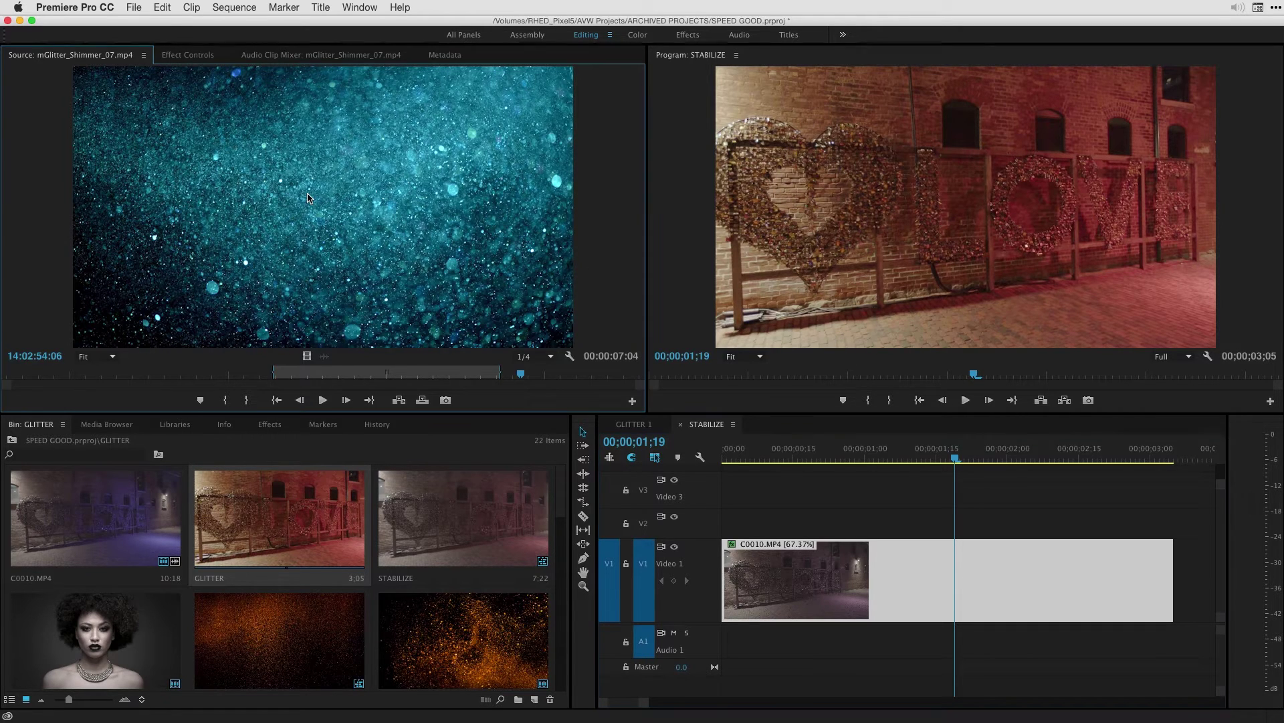
{"action": "left_click_drag", "start_coordinate": [322, 198], "coordinate": [723, 526]}
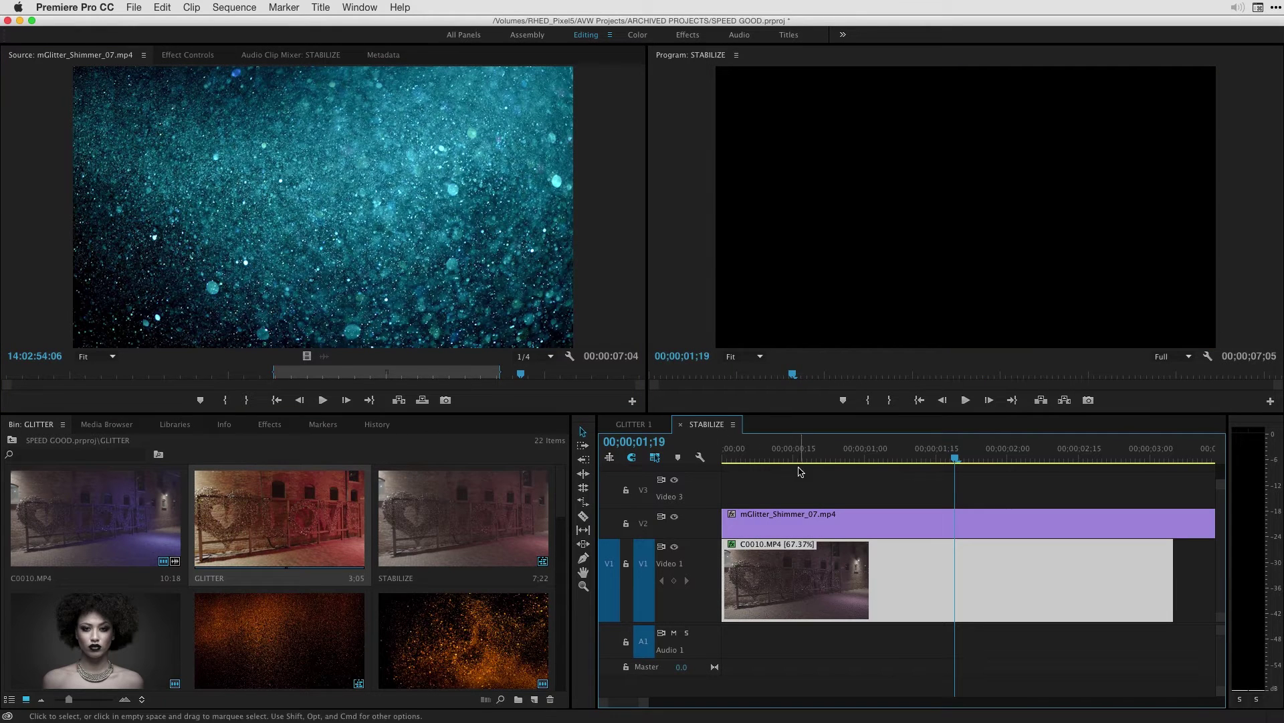
Step: Shorten the shimmer glitter clip to about 3 seconds, making the sequence 00;00;03;05
{"action": "left_click", "coordinate": [848, 459]}
{"action": "key", "text": "minus"}
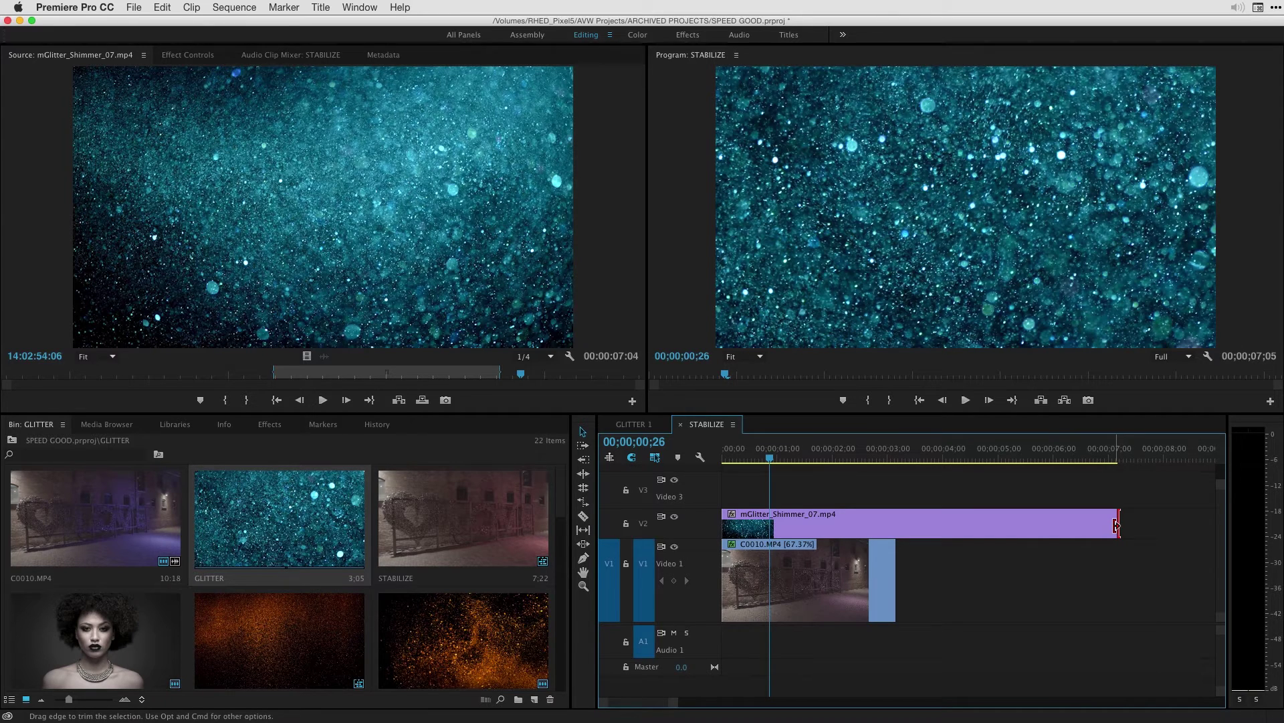
{"action": "left_click_drag", "start_coordinate": [1116, 525], "coordinate": [898, 531]}
{"action": "key", "text": "equal"}
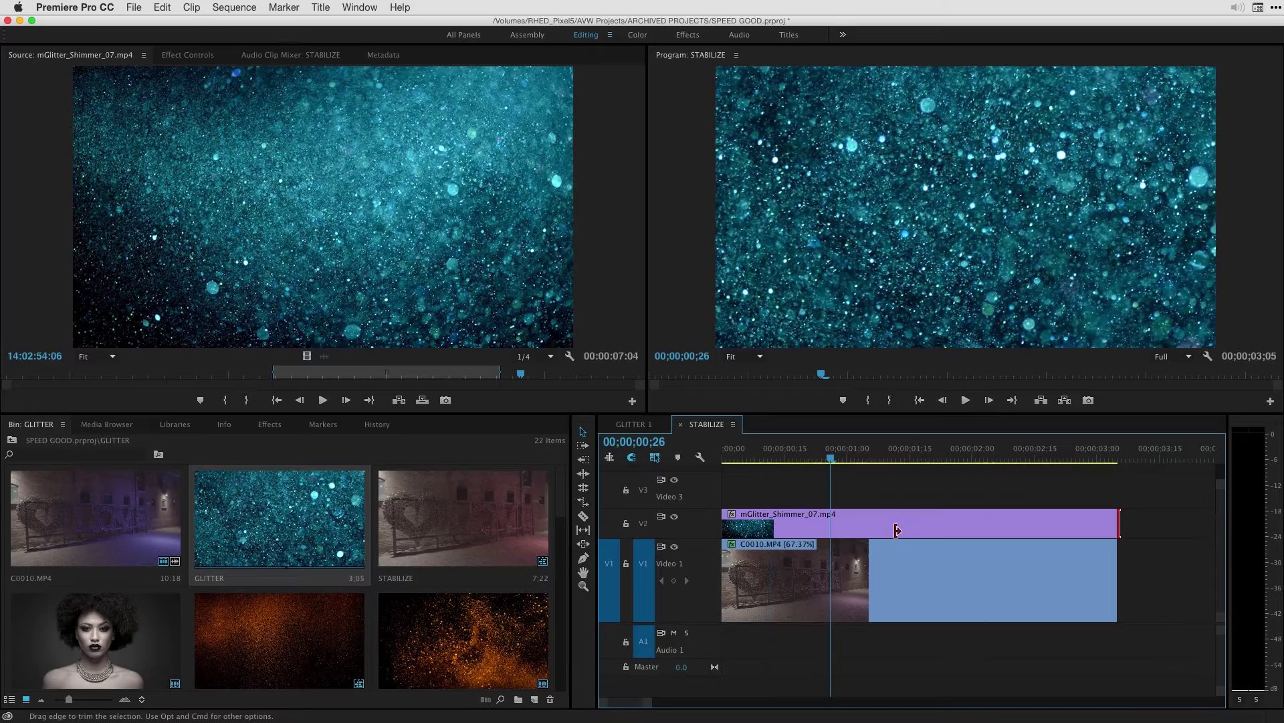
{"action": "mouse_move", "coordinate": [861, 453]}
{"action": "left_mouse_down"}
{"action": "mouse_move", "coordinate": [905, 455]}
{"action": "mouse_move", "coordinate": [867, 455]}
{"action": "mouse_move", "coordinate": [881, 457]}
{"action": "left_mouse_up"}
Step: Set the shimmer glitter's Opacity blend mode to Screen over the LOVE footage
{"action": "left_click", "coordinate": [875, 527]}
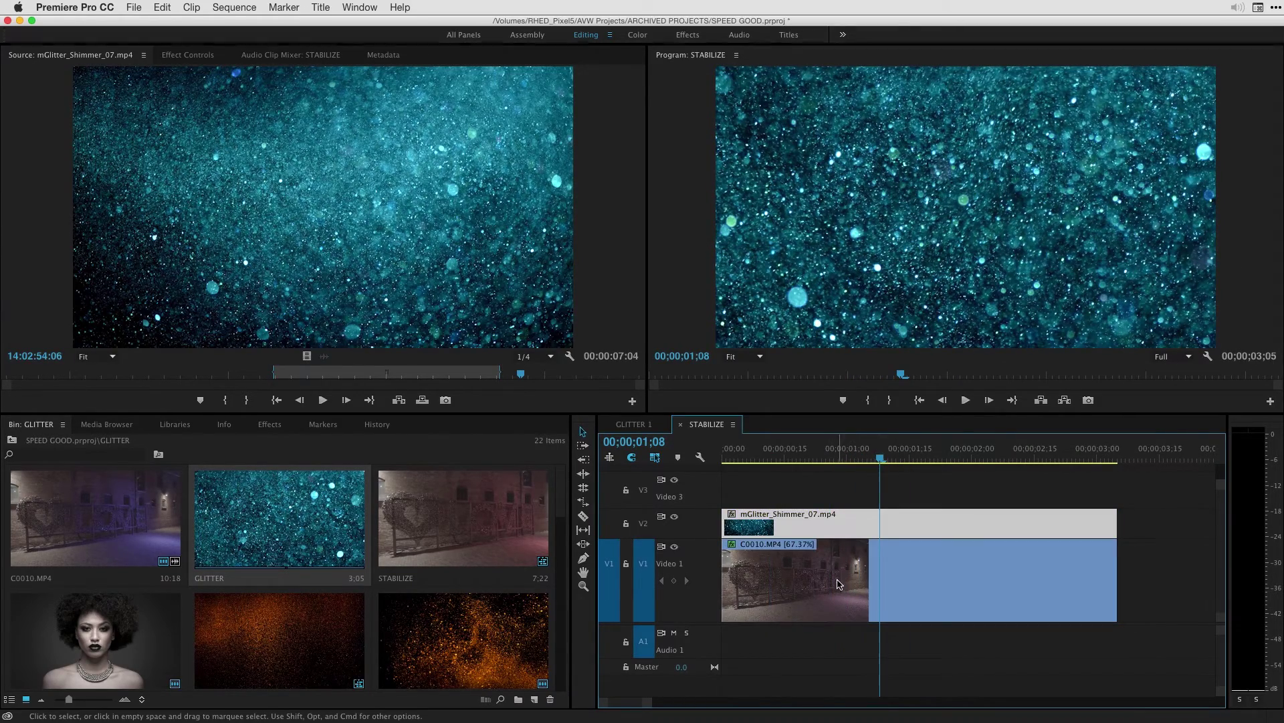
{"action": "left_click", "coordinate": [189, 56]}
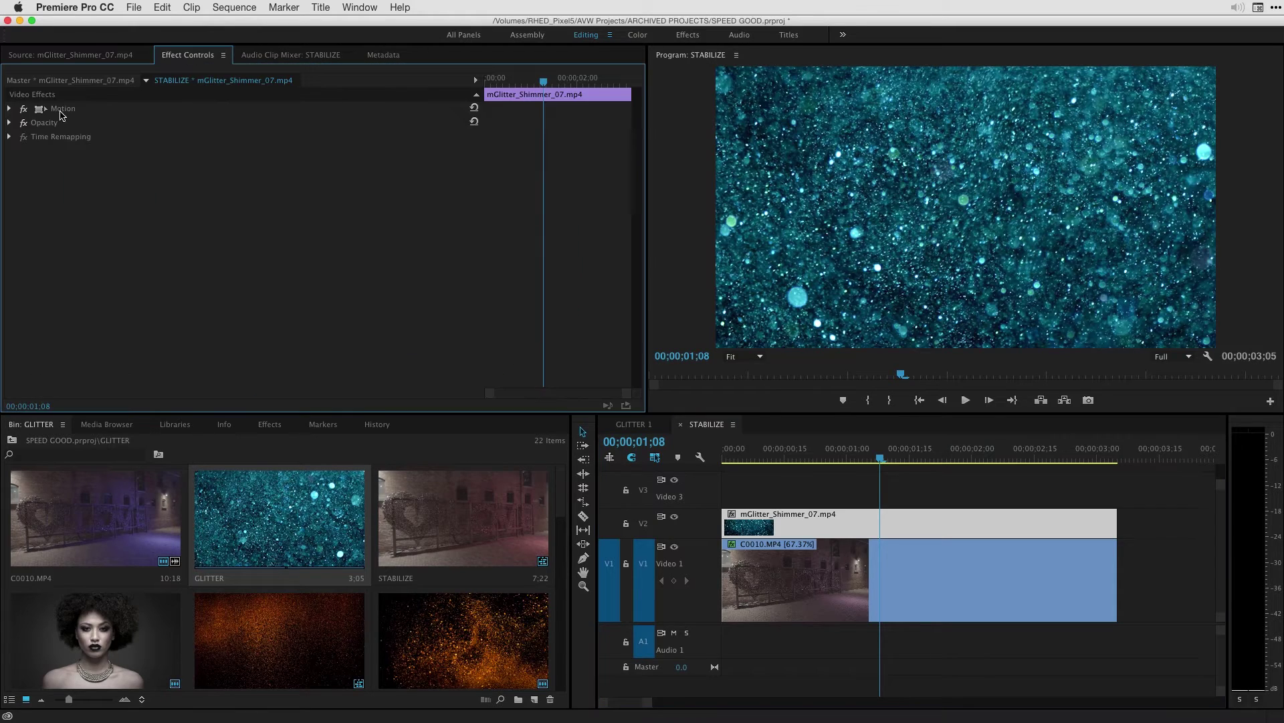
{"action": "left_click", "coordinate": [9, 123]}
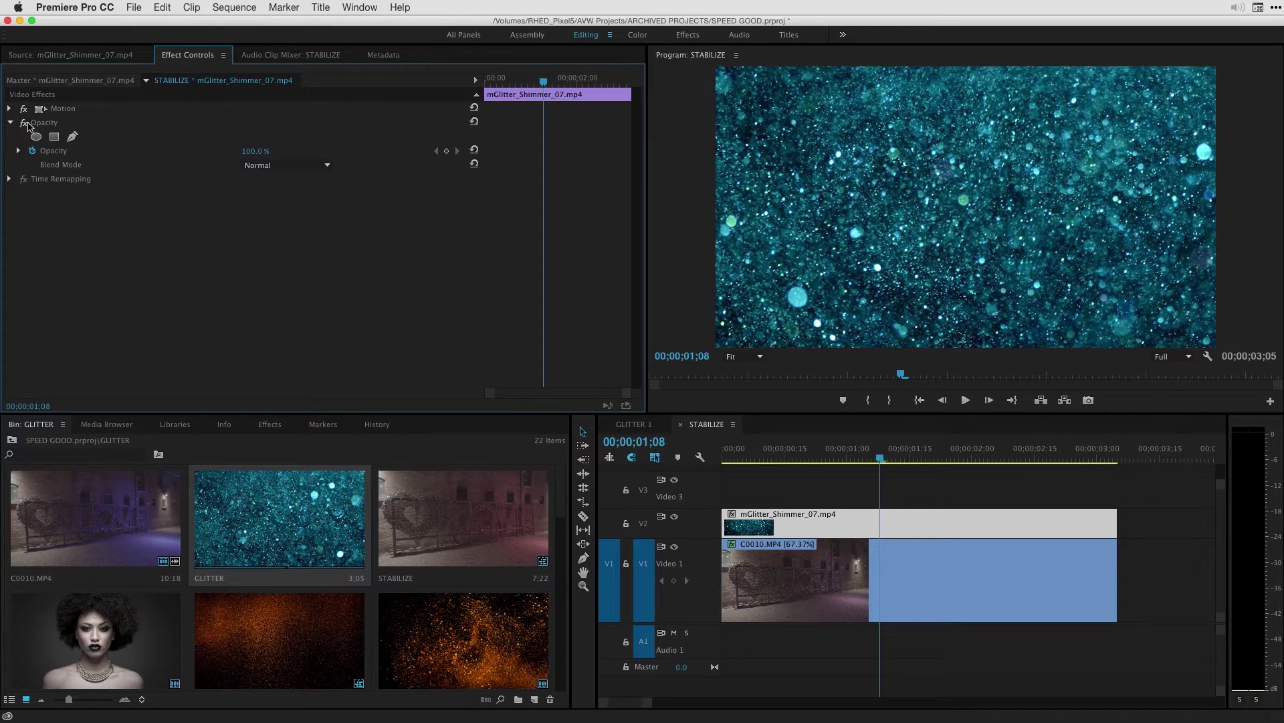
{"action": "left_click", "coordinate": [263, 171]}
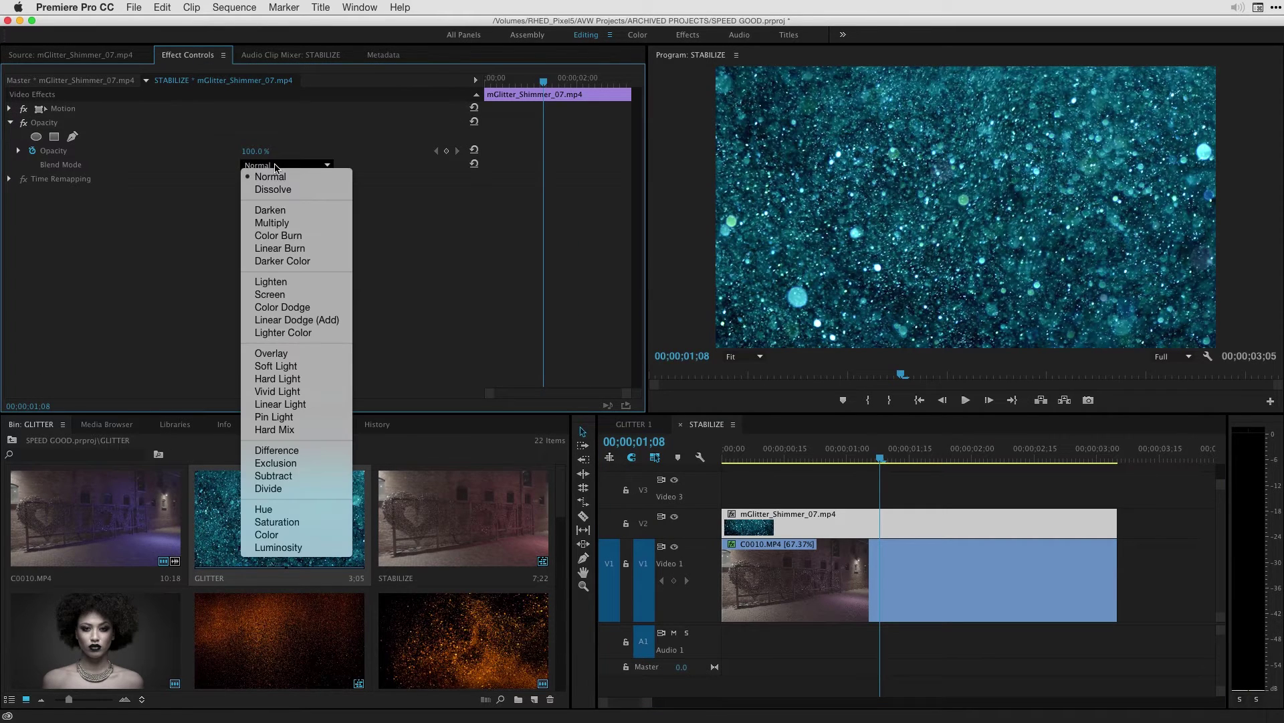
{"action": "left_click", "coordinate": [286, 295]}
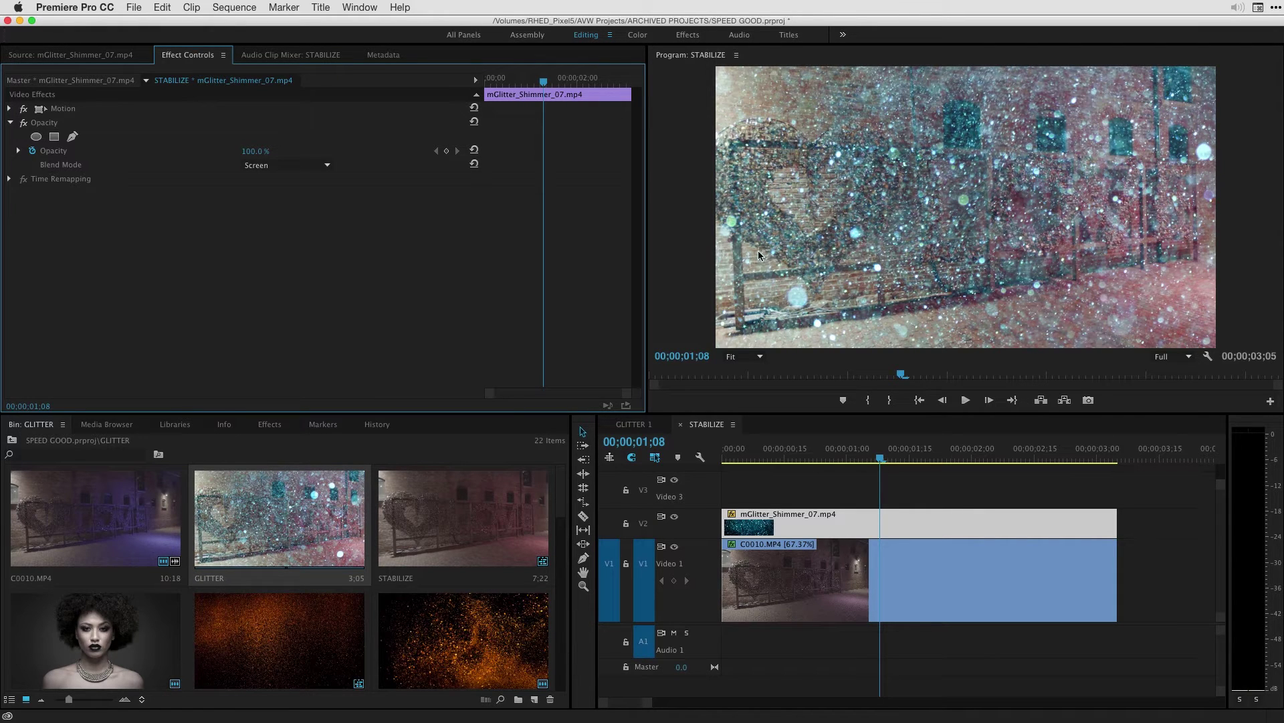
{"action": "left_click", "coordinate": [859, 471]}
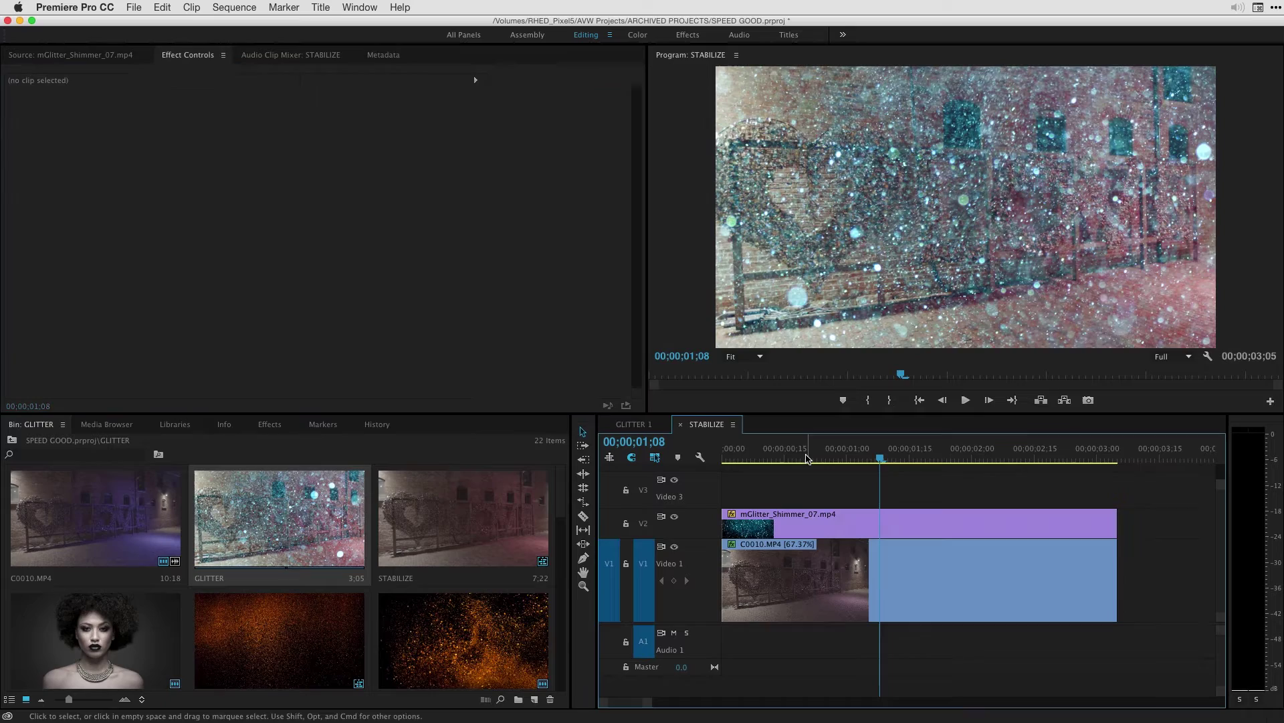
{"action": "mouse_move", "coordinate": [806, 450]}
{"action": "left_mouse_down"}
{"action": "mouse_move", "coordinate": [865, 449]}
{"action": "mouse_move", "coordinate": [773, 448]}
{"action": "mouse_move", "coordinate": [822, 448]}
{"action": "mouse_move", "coordinate": [806, 450]}
{"action": "left_mouse_up"}
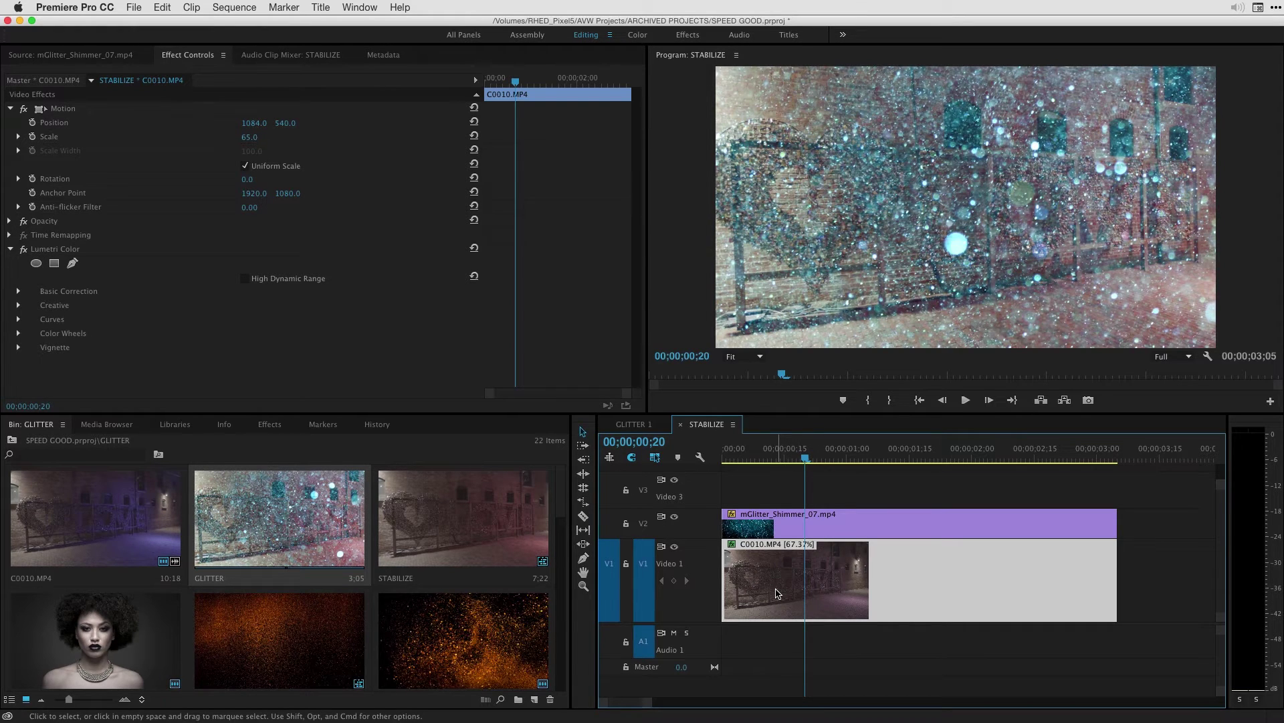
Step: Duplicate C0010.MP4 onto Video 3, expand its Opacity settings, and return to 00;00;00;00
{"action": "left_click_drag", "start_coordinate": [776, 593], "coordinate": [768, 495]}
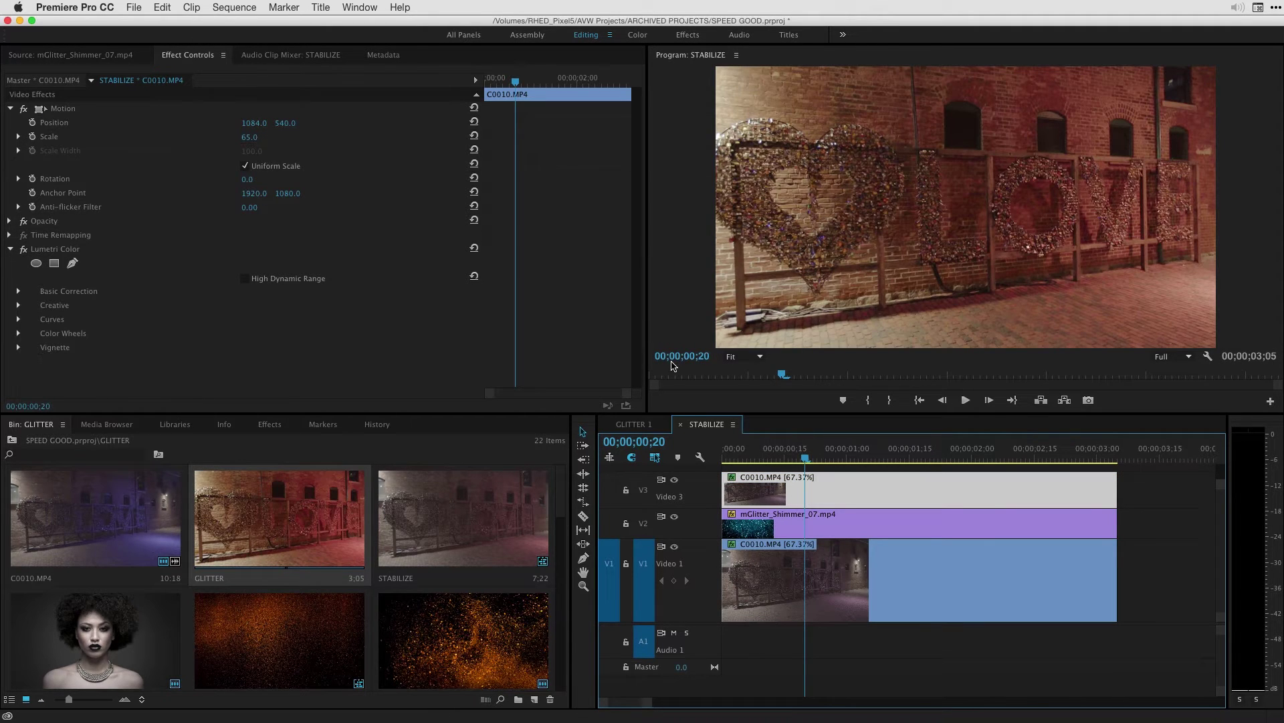
{"action": "left_click", "coordinate": [10, 250]}
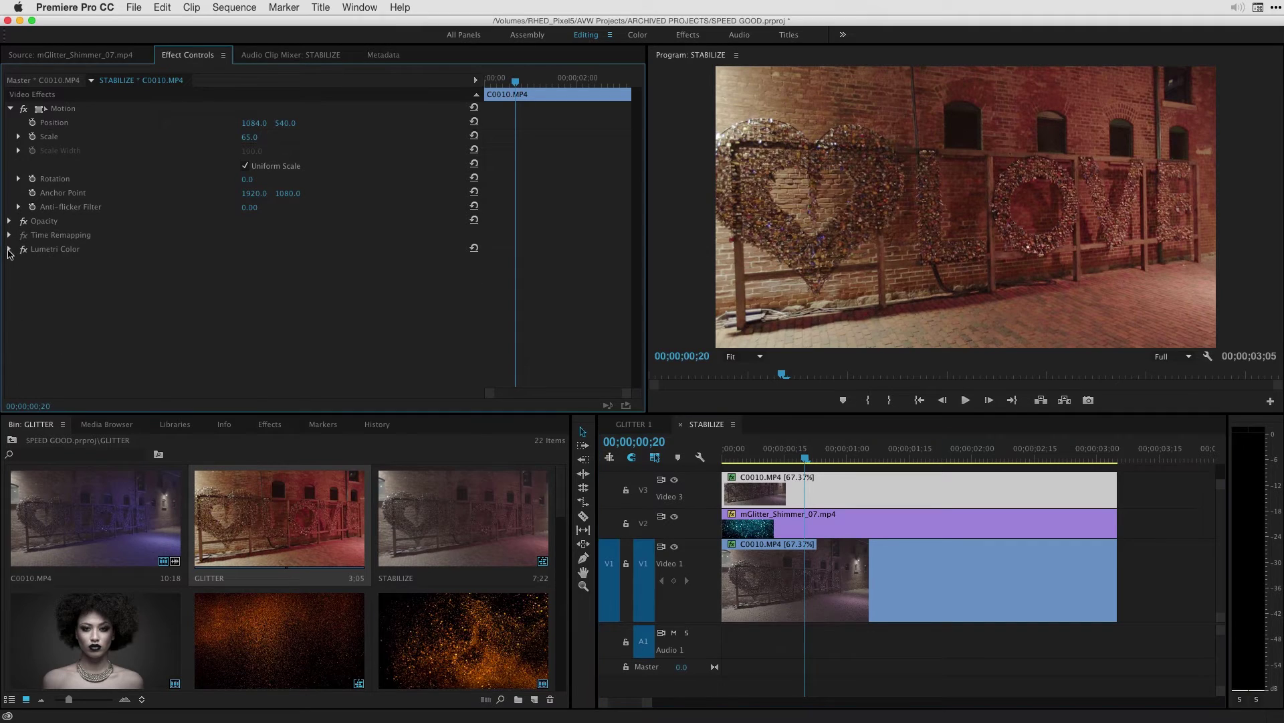
{"action": "left_click", "coordinate": [59, 224]}
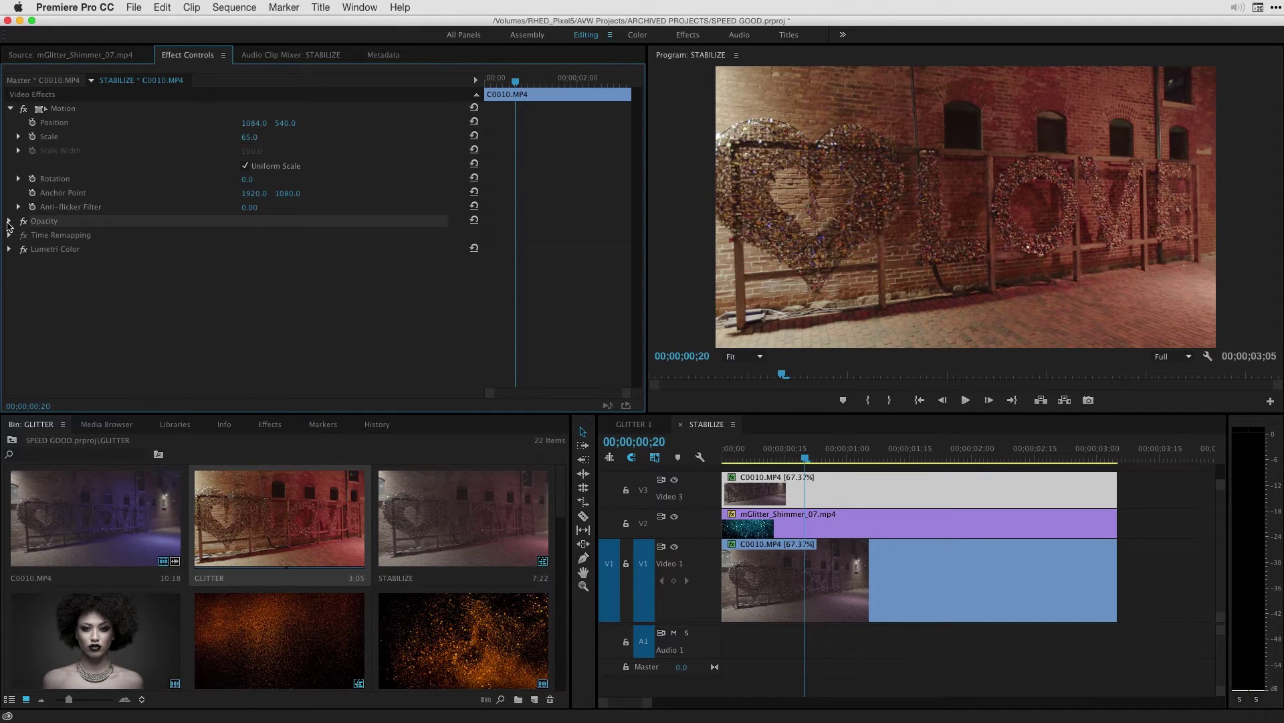
{"action": "left_click", "coordinate": [9, 221]}
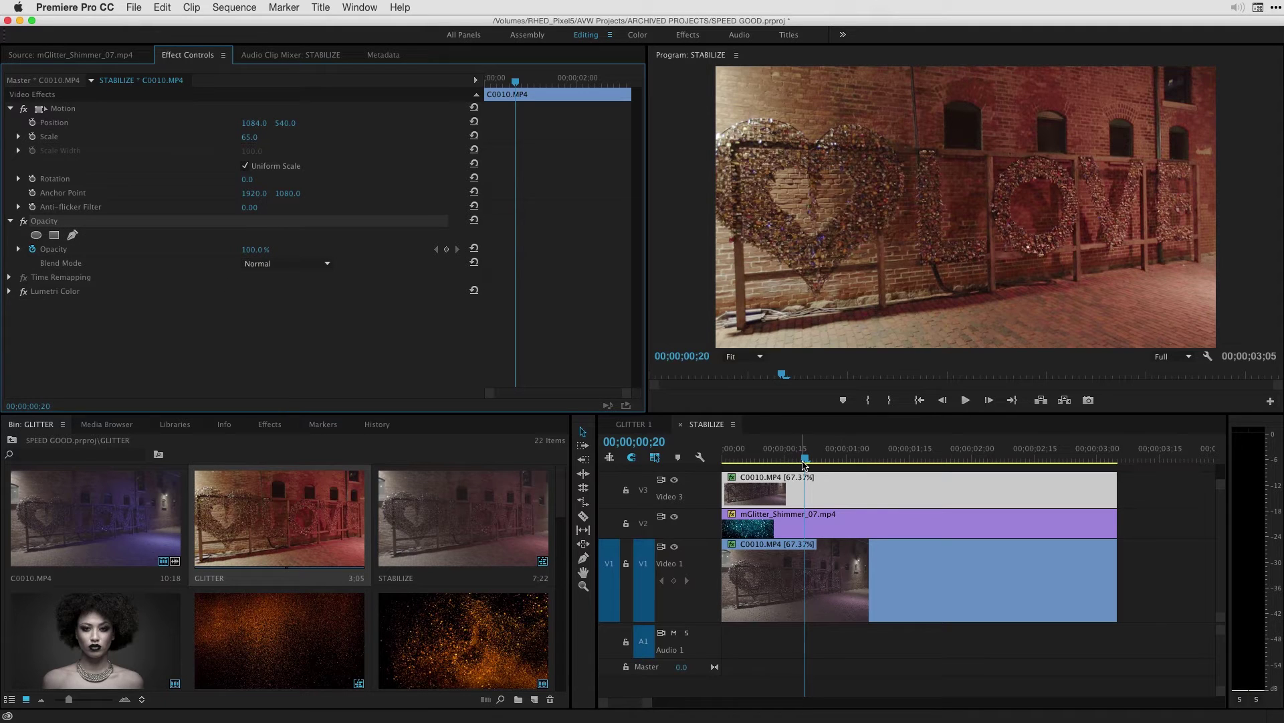
{"action": "left_click_drag", "start_coordinate": [805, 462], "coordinate": [724, 460]}
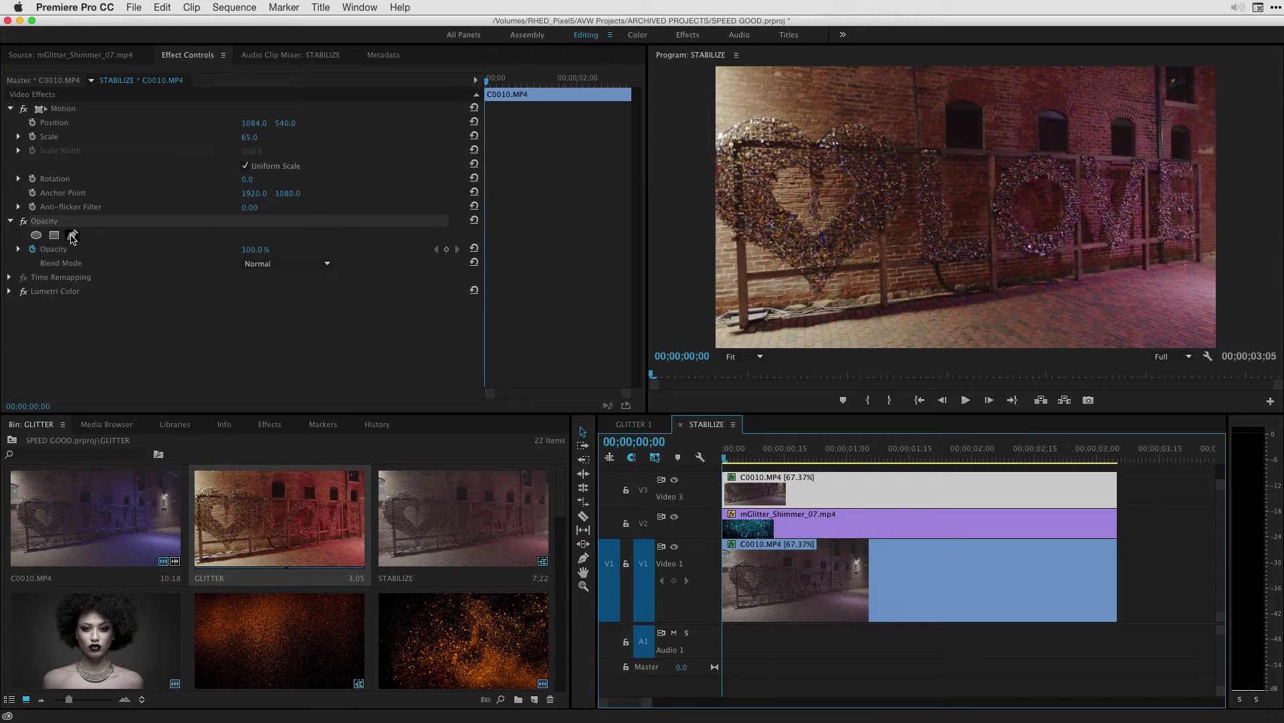
Step: Trace a free-form Opacity mask around the heart on the top copy, checking it with V1/V2 hidden
{"action": "left_click", "coordinate": [72, 237]}
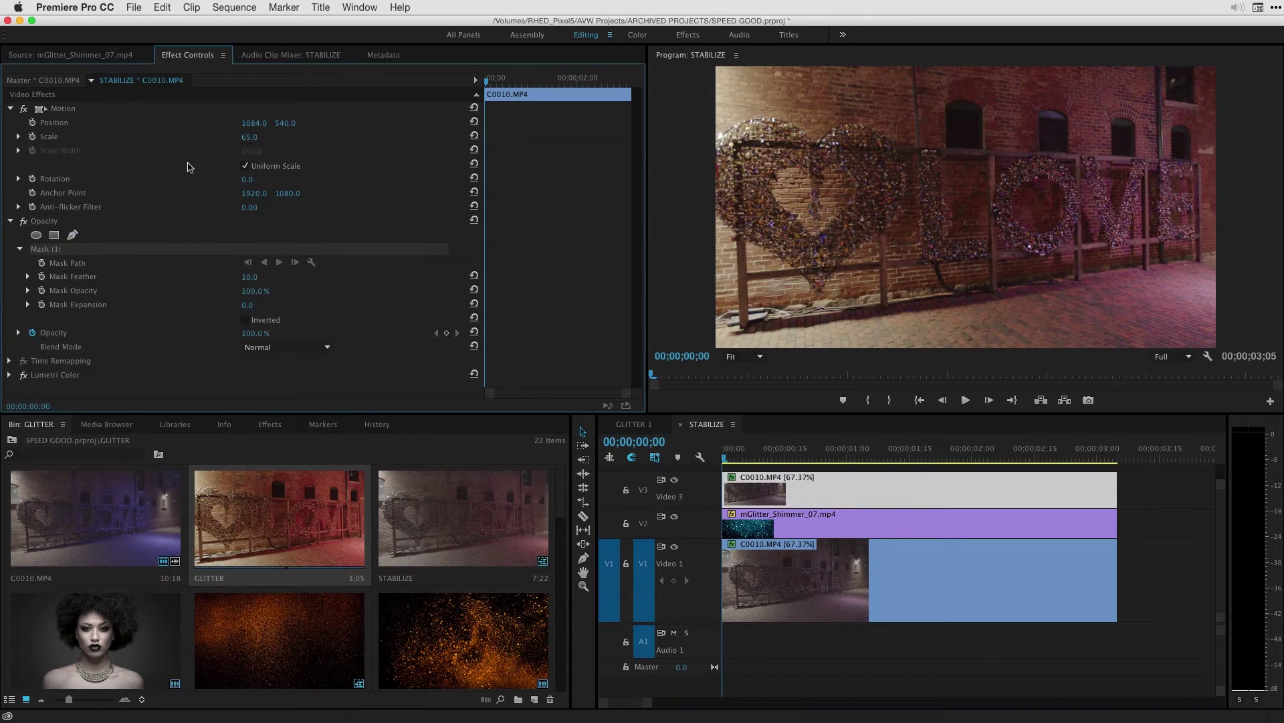
{"action": "left_click", "coordinate": [744, 122]}
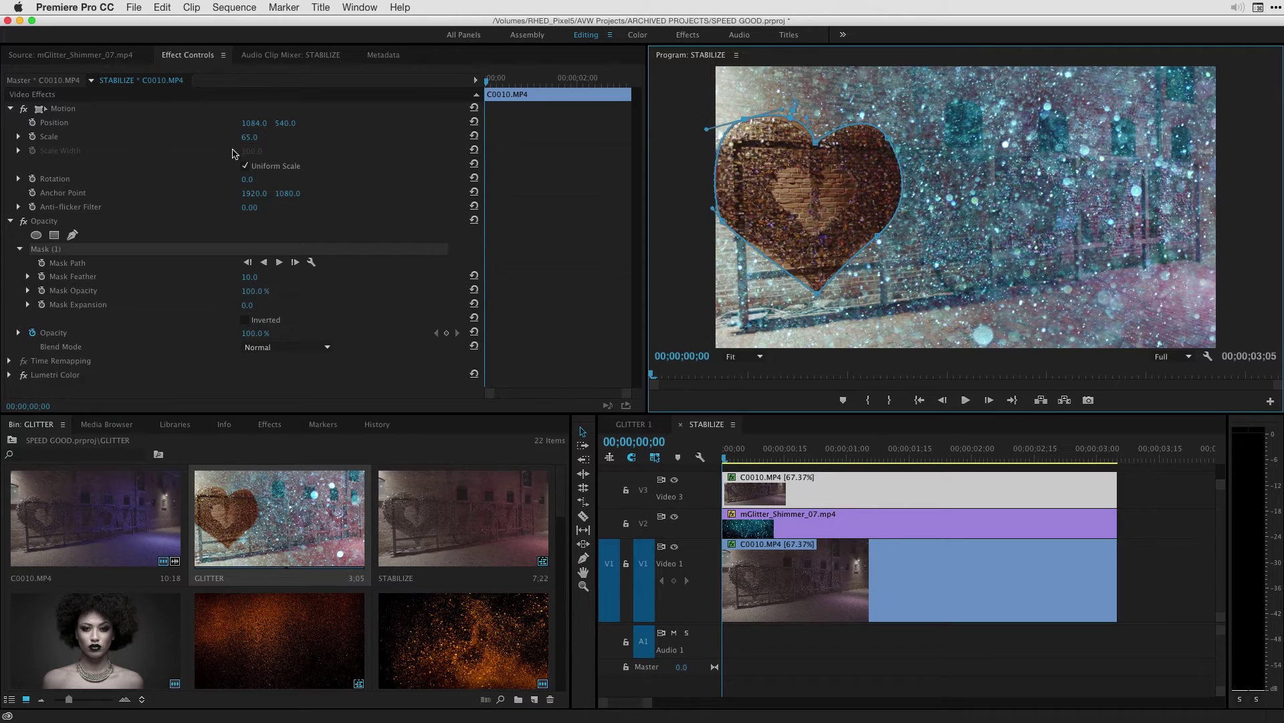
{"action": "left_click", "coordinate": [675, 519]}
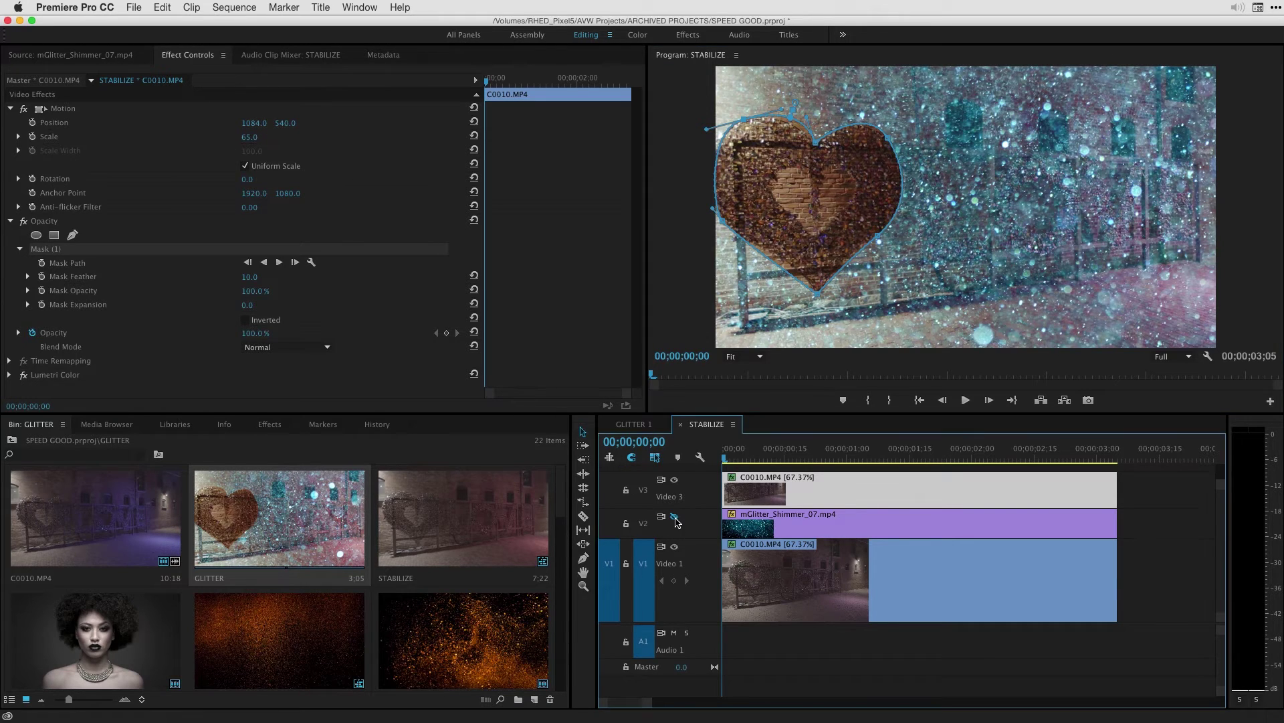
{"action": "left_click", "coordinate": [675, 547]}
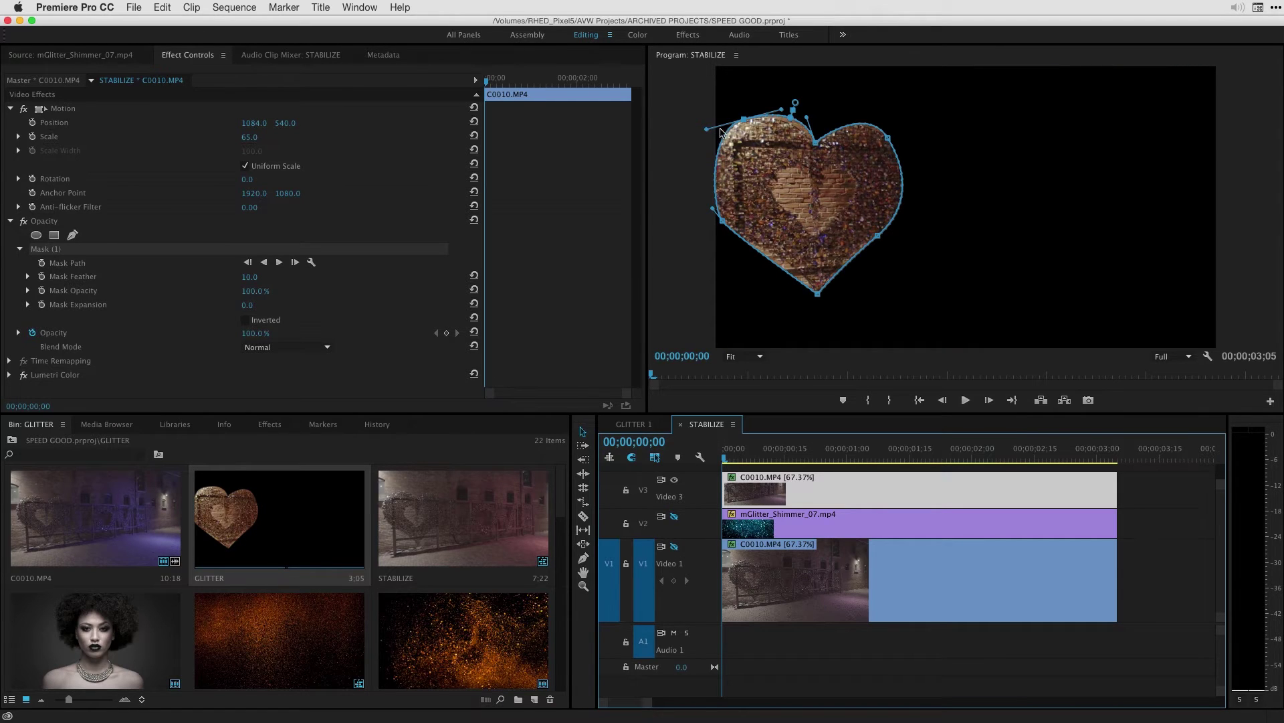
{"action": "mouse_move", "coordinate": [739, 459]}
{"action": "left_mouse_down"}
{"action": "mouse_move", "coordinate": [867, 469]}
{"action": "mouse_move", "coordinate": [726, 462]}
{"action": "left_mouse_up"}
{"action": "left_click", "coordinate": [674, 516]}
Step: Apply Track Matte Key to the V2 glitter clip with Matte set to Video 3
{"action": "left_click", "coordinate": [748, 528]}
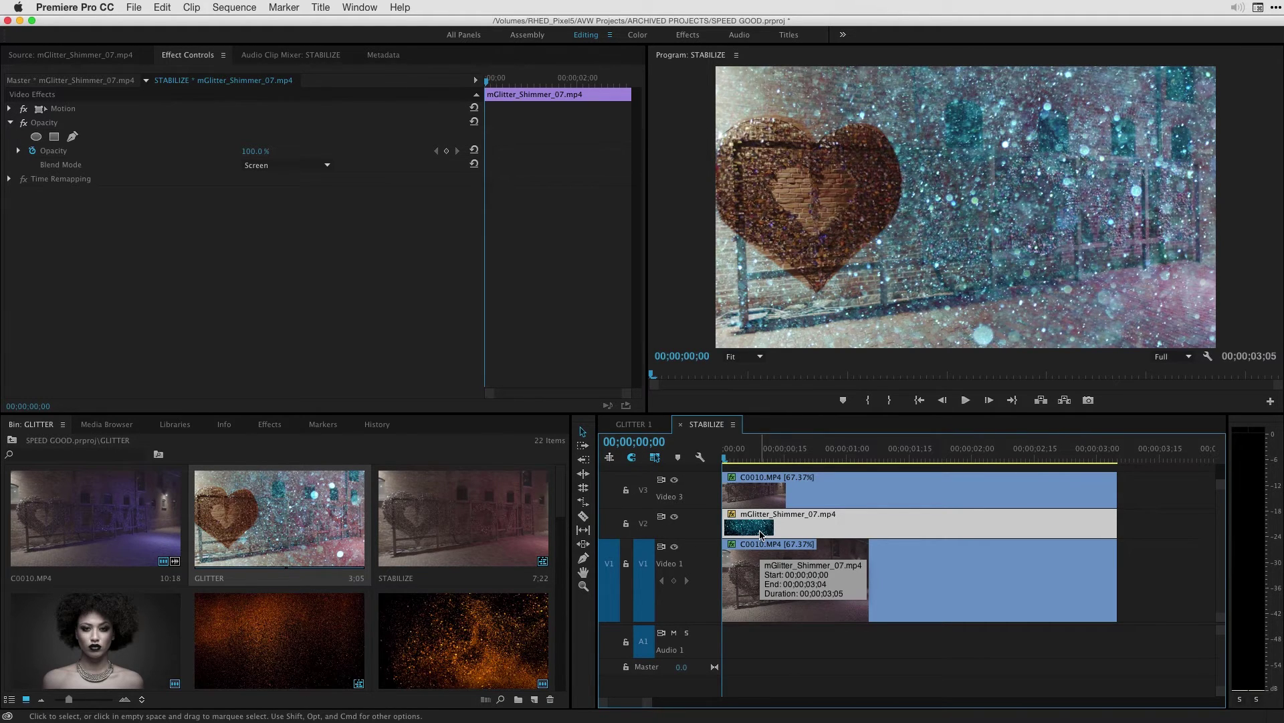
{"action": "left_click", "coordinate": [267, 425]}
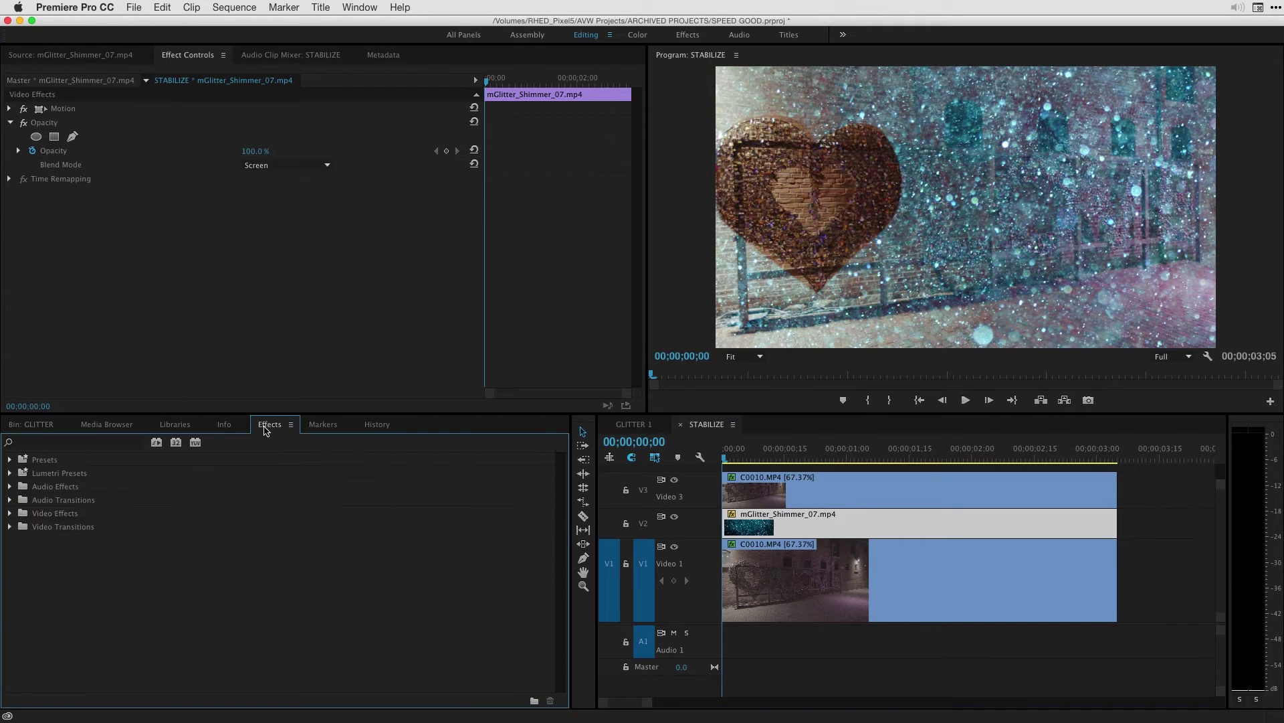
{"action": "left_click", "coordinate": [98, 444]}
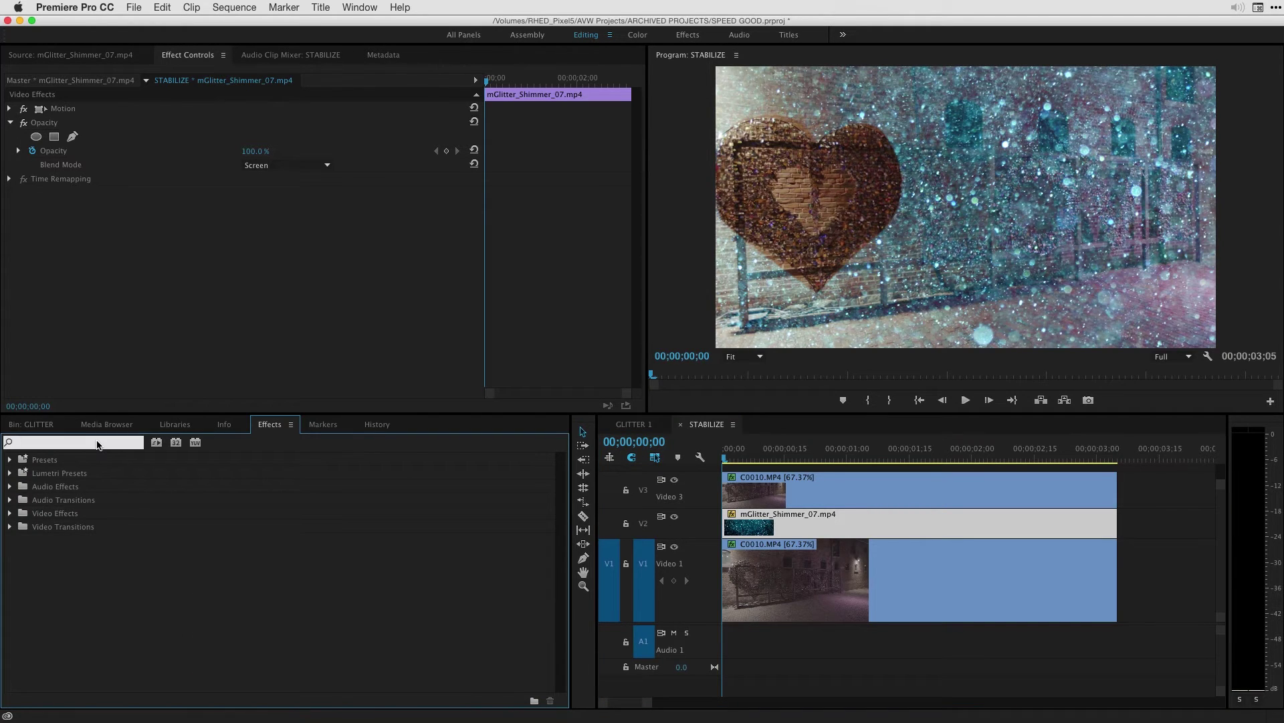
{"action": "type", "text": "track"}
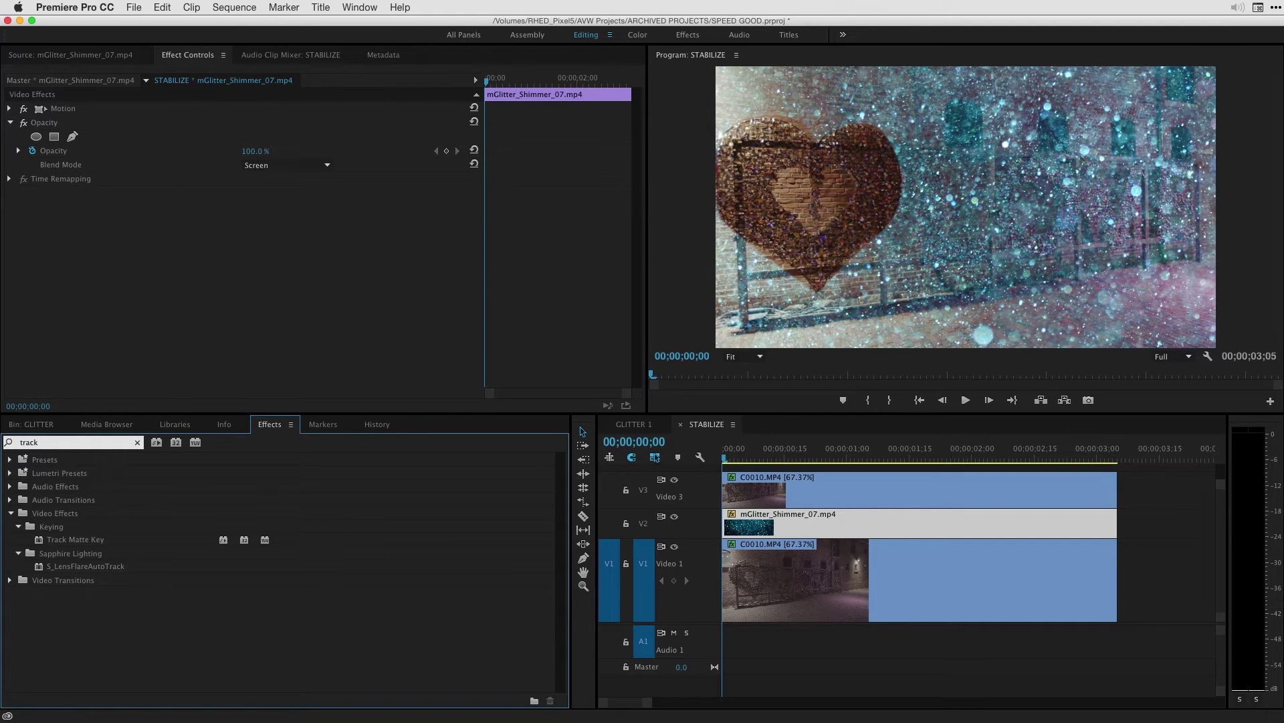
{"action": "left_click", "coordinate": [46, 540]}
{"action": "left_click_drag", "start_coordinate": [46, 540], "coordinate": [788, 528]}
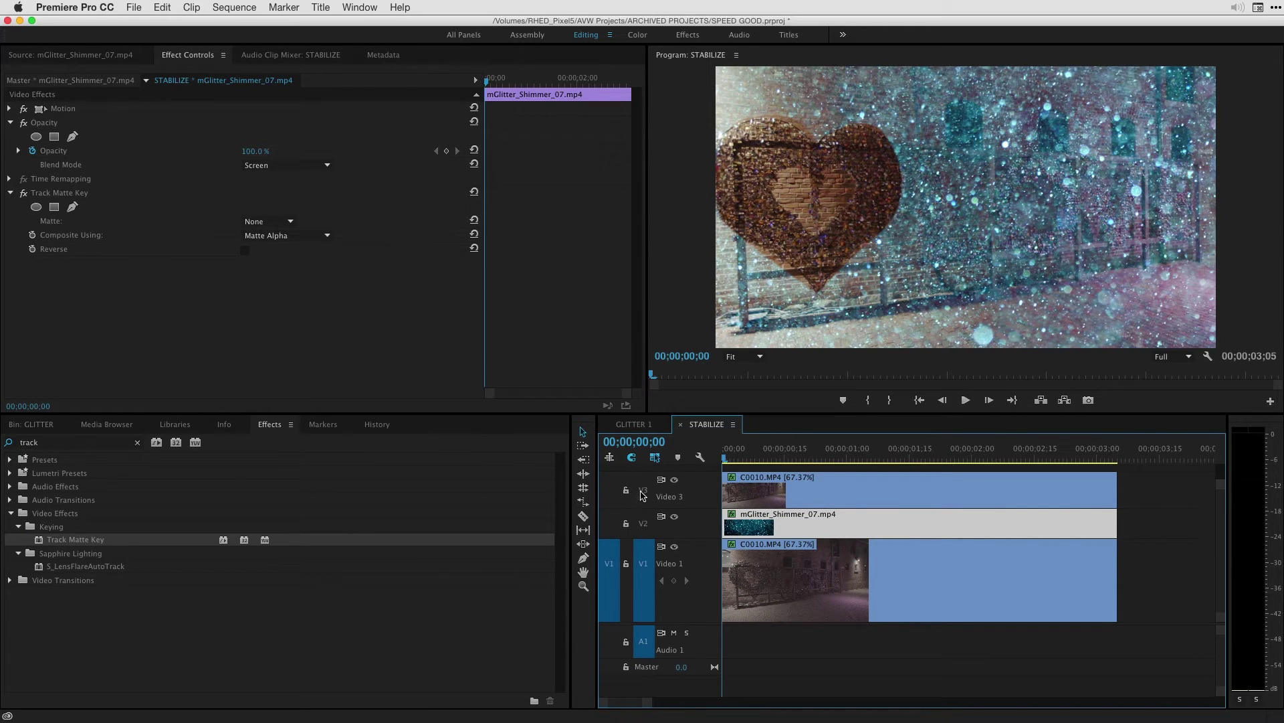
{"action": "left_click", "coordinate": [253, 221]}
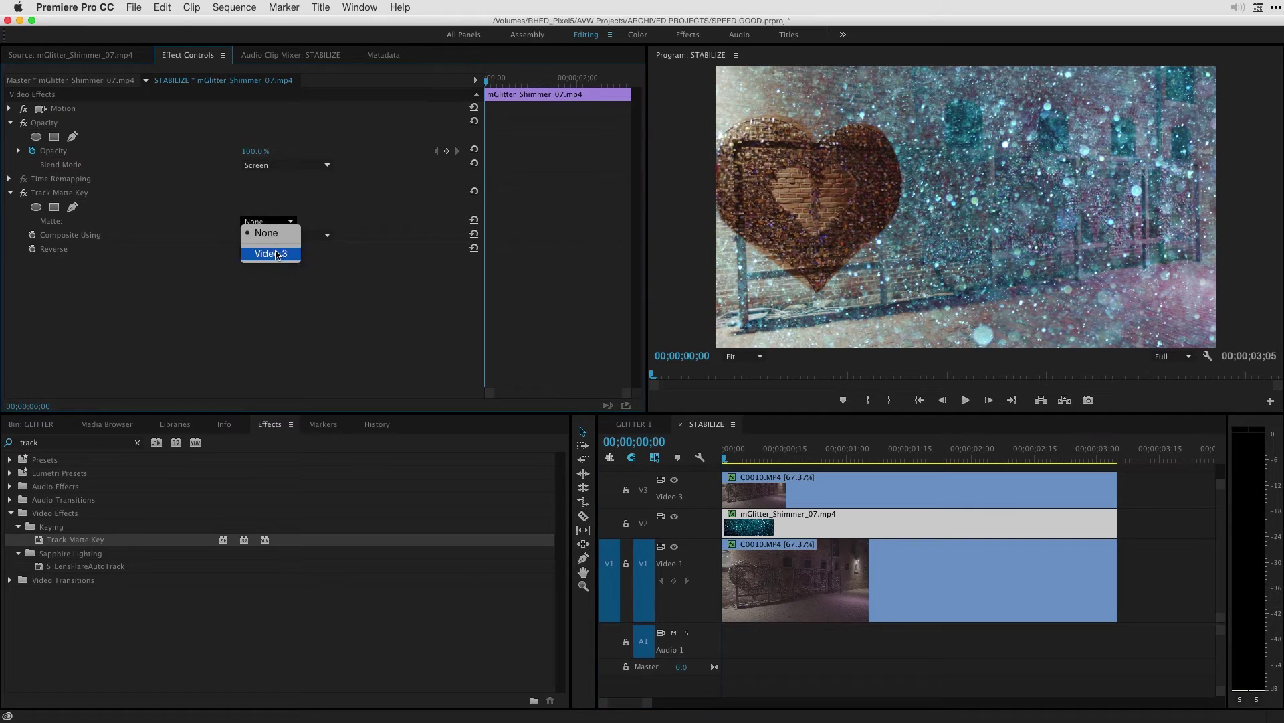
{"action": "left_click", "coordinate": [276, 255]}
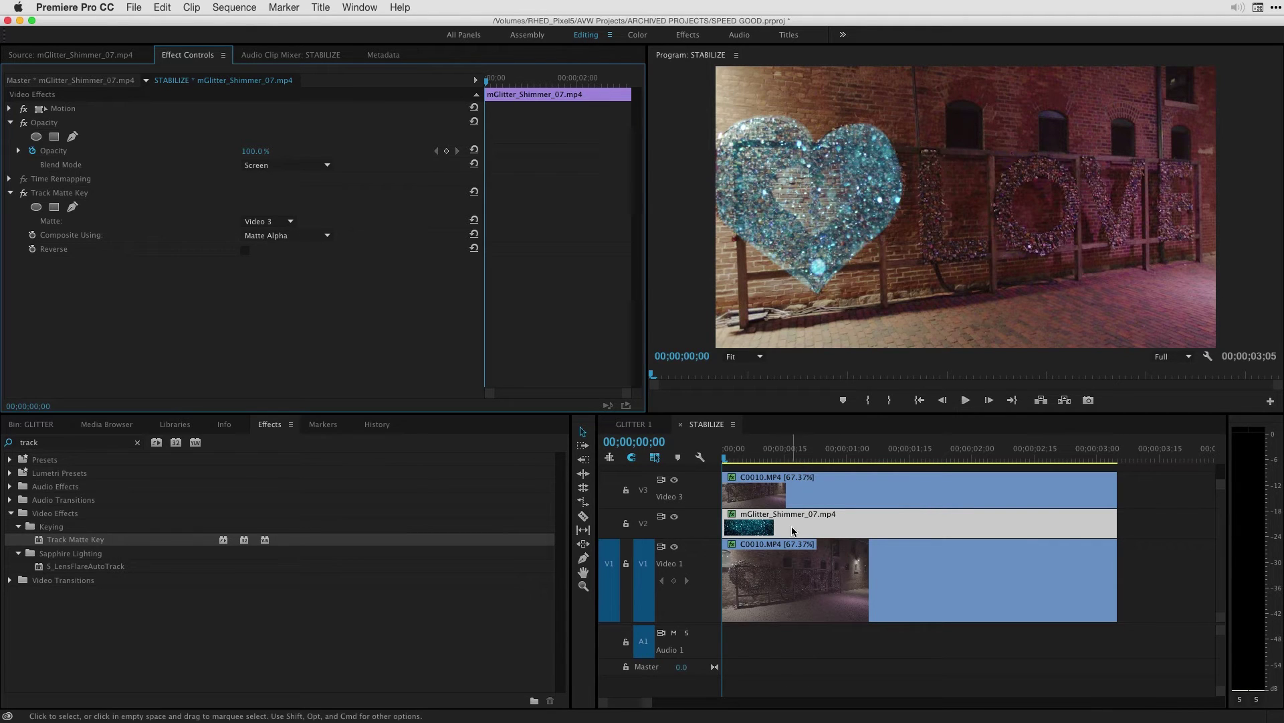
Step: Scrub the glitter clip's Opacity down to 49%, then select the C0010 clip on V3
{"action": "left_click", "coordinate": [776, 457]}
{"action": "left_click_drag", "start_coordinate": [851, 452], "coordinate": [724, 456]}
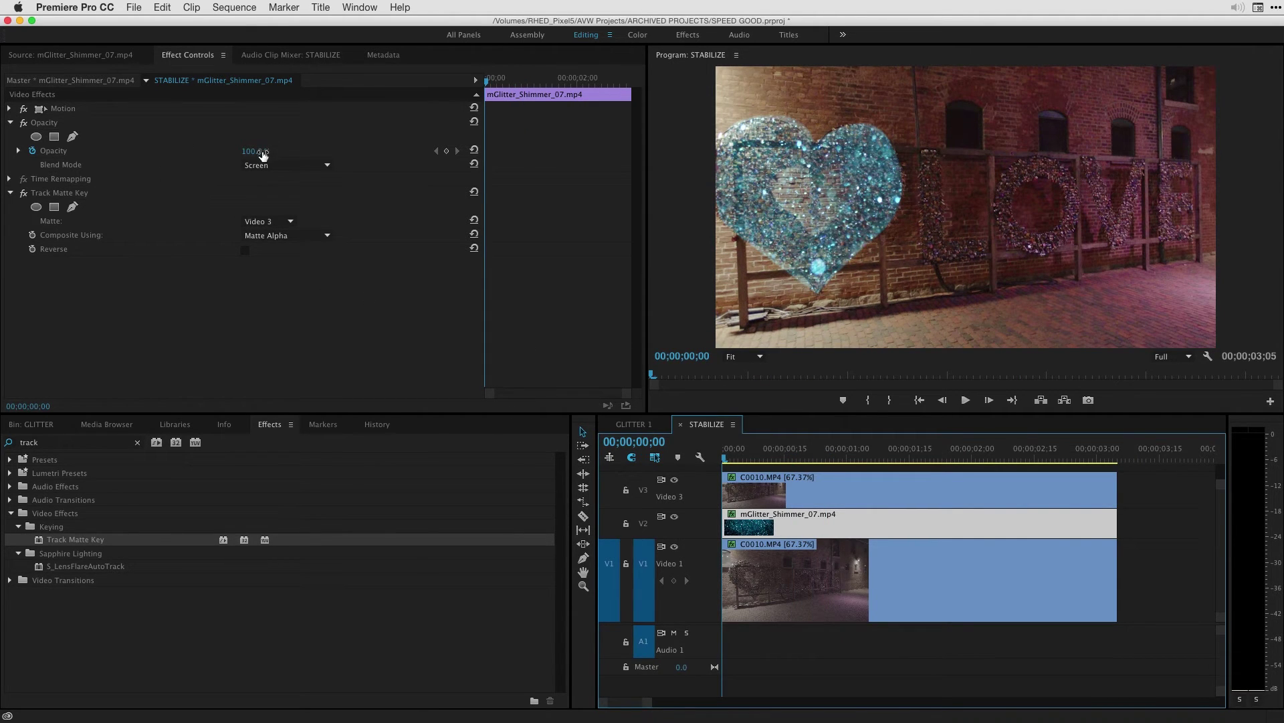
{"action": "mouse_move", "coordinate": [256, 151]}
{"action": "left_mouse_down"}
{"action": "mouse_move", "coordinate": [231, 152]}
{"action": "mouse_move", "coordinate": [273, 151]}
{"action": "mouse_move", "coordinate": [252, 151]}
{"action": "left_mouse_up"}
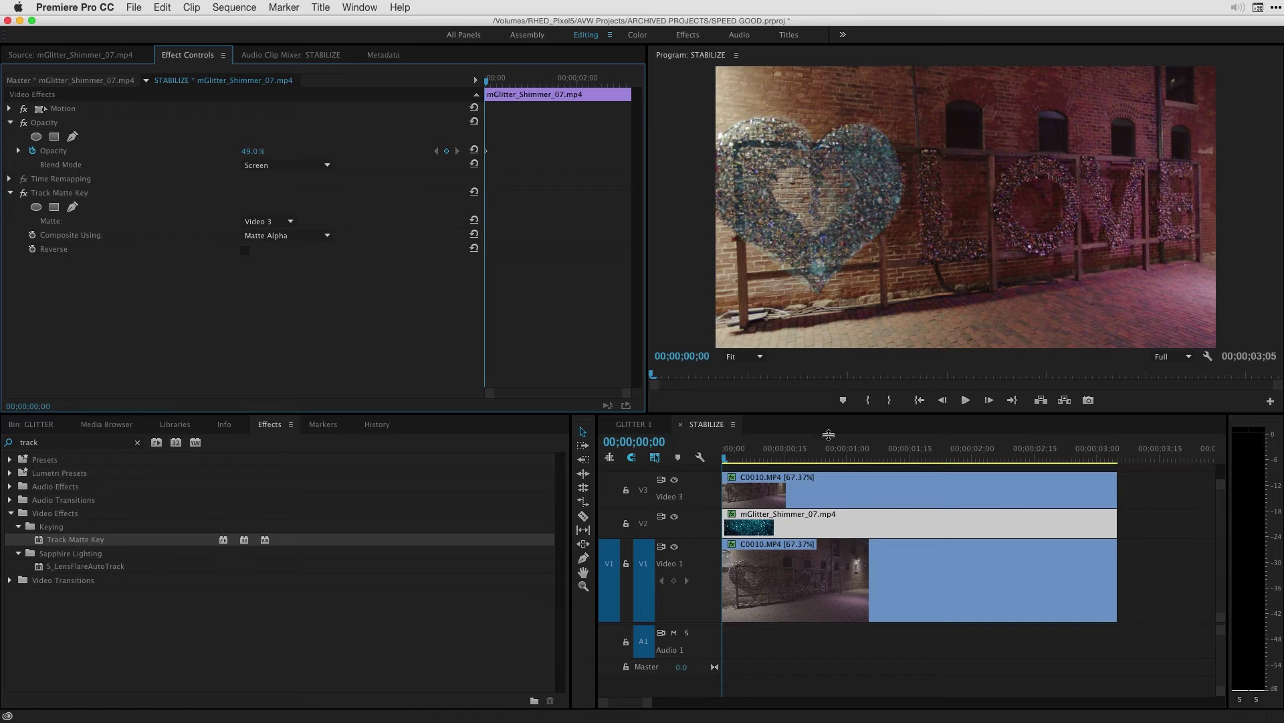
{"action": "left_click", "coordinate": [756, 487]}
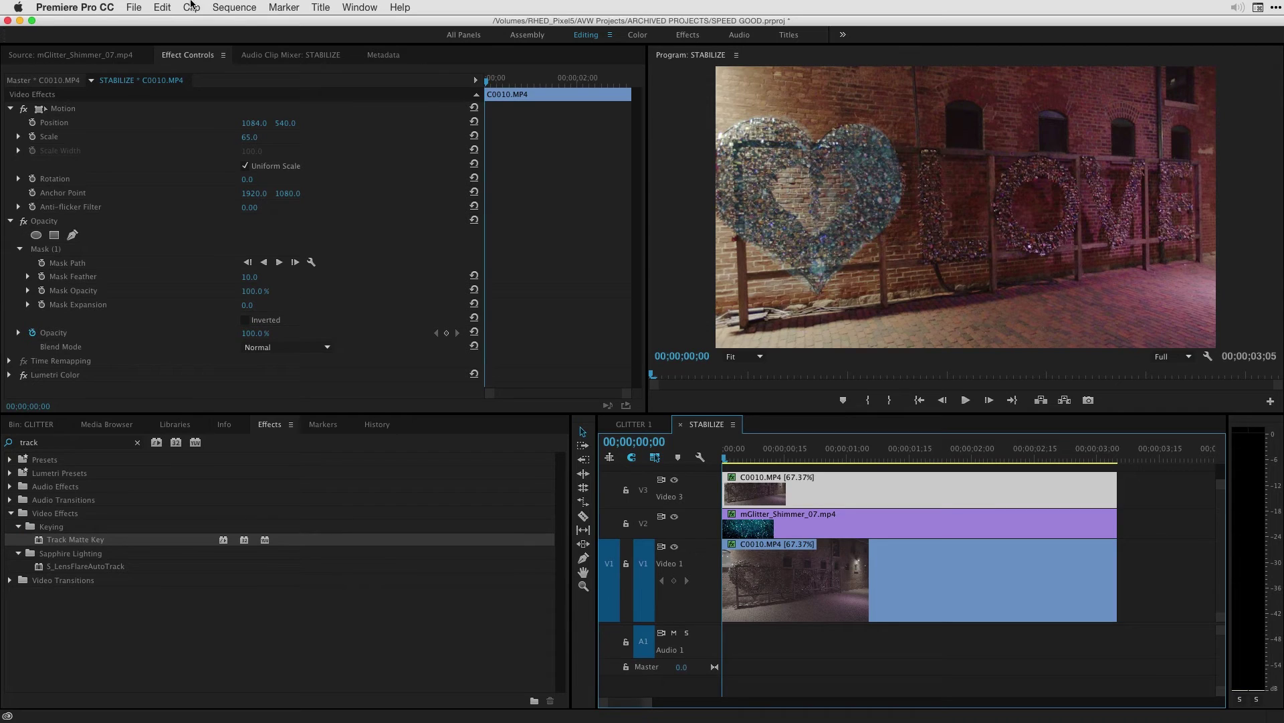
Step: Nest the masked heart clip into a sequence named INSIDE MASK
{"action": "left_click", "coordinate": [191, 7]}
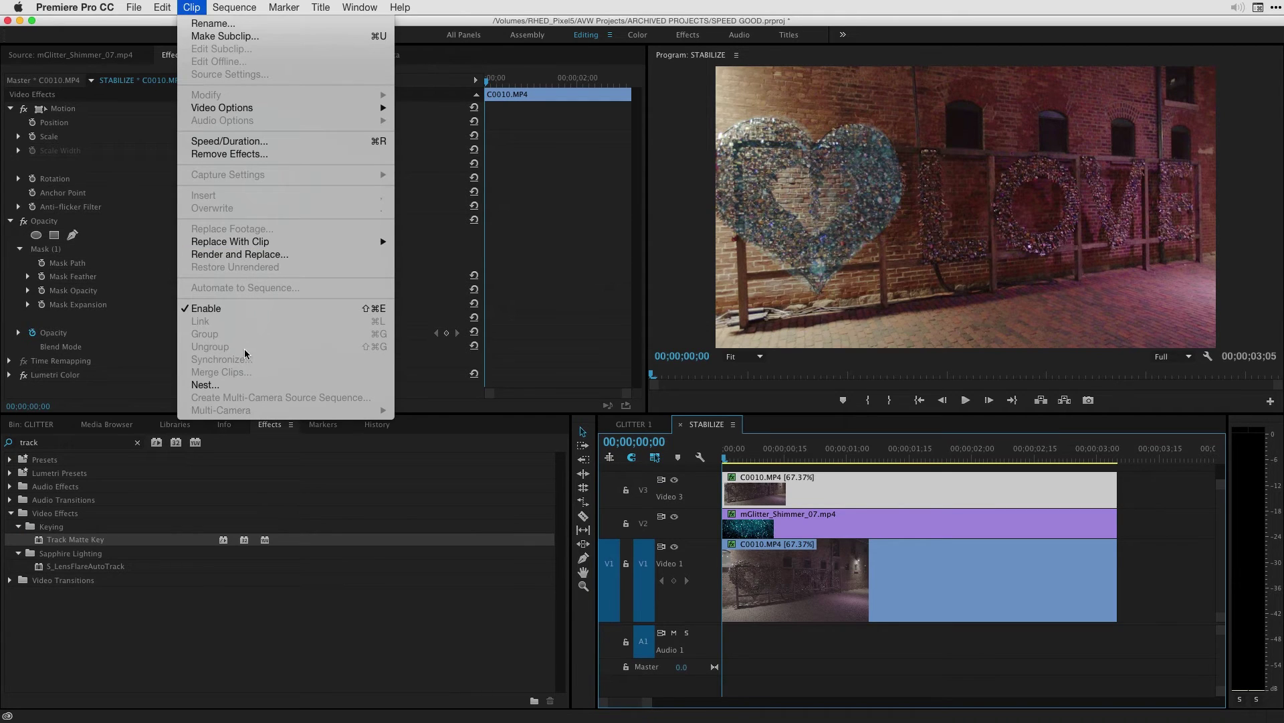
{"action": "left_click", "coordinate": [214, 385]}
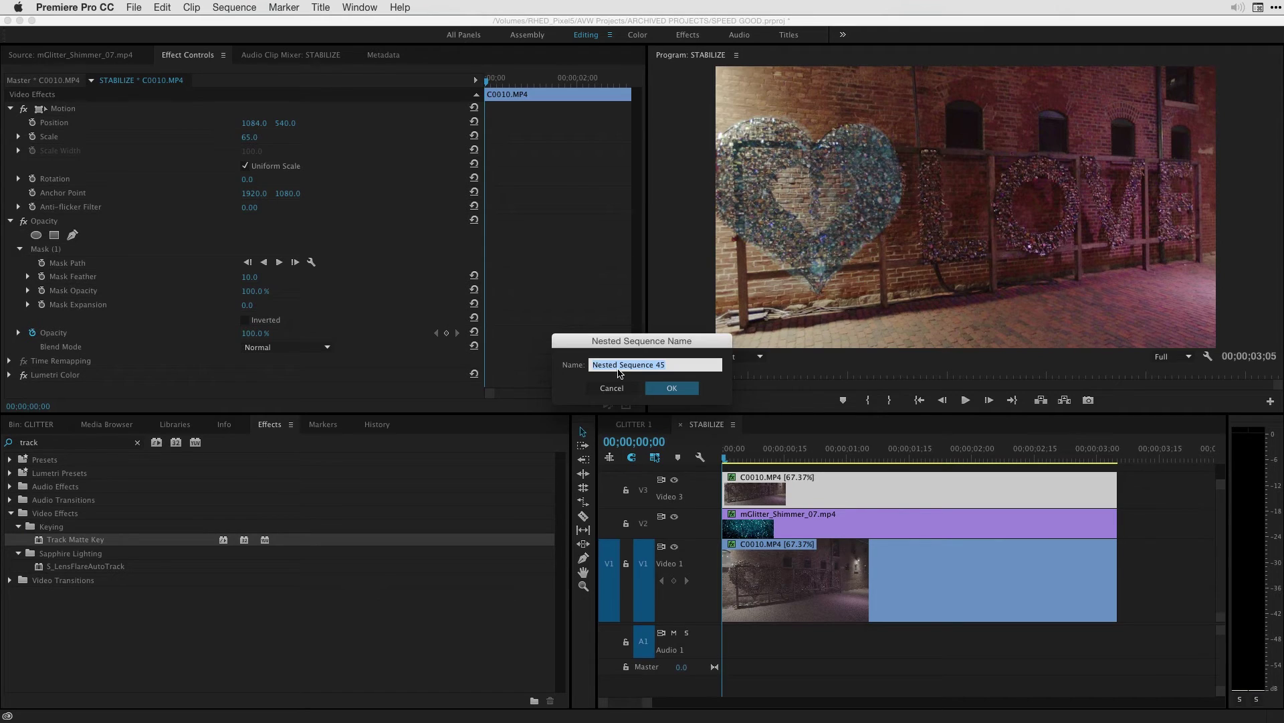
{"action": "type", "text": "INSIDE MASK"}
{"action": "key", "text": "Return"}
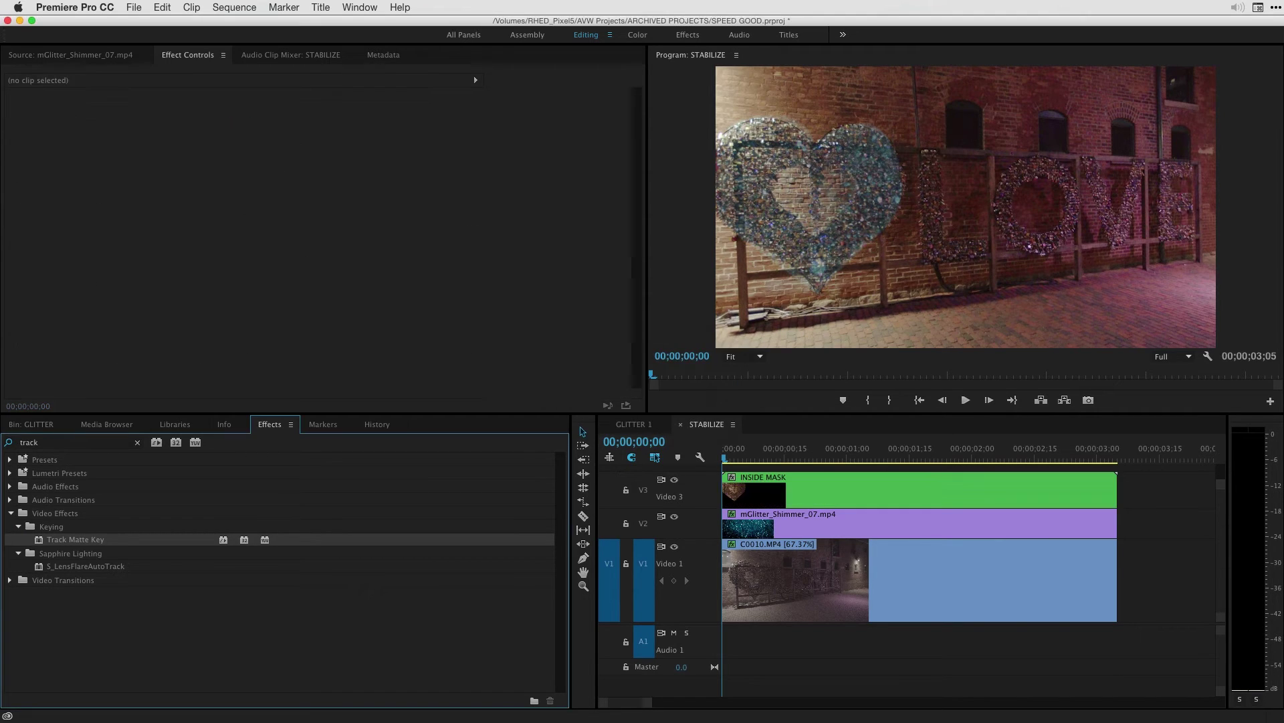
Step: Start a pen mask on INSIDE MASK, placing points around the heart's inner hole
{"action": "left_click", "coordinate": [761, 495]}
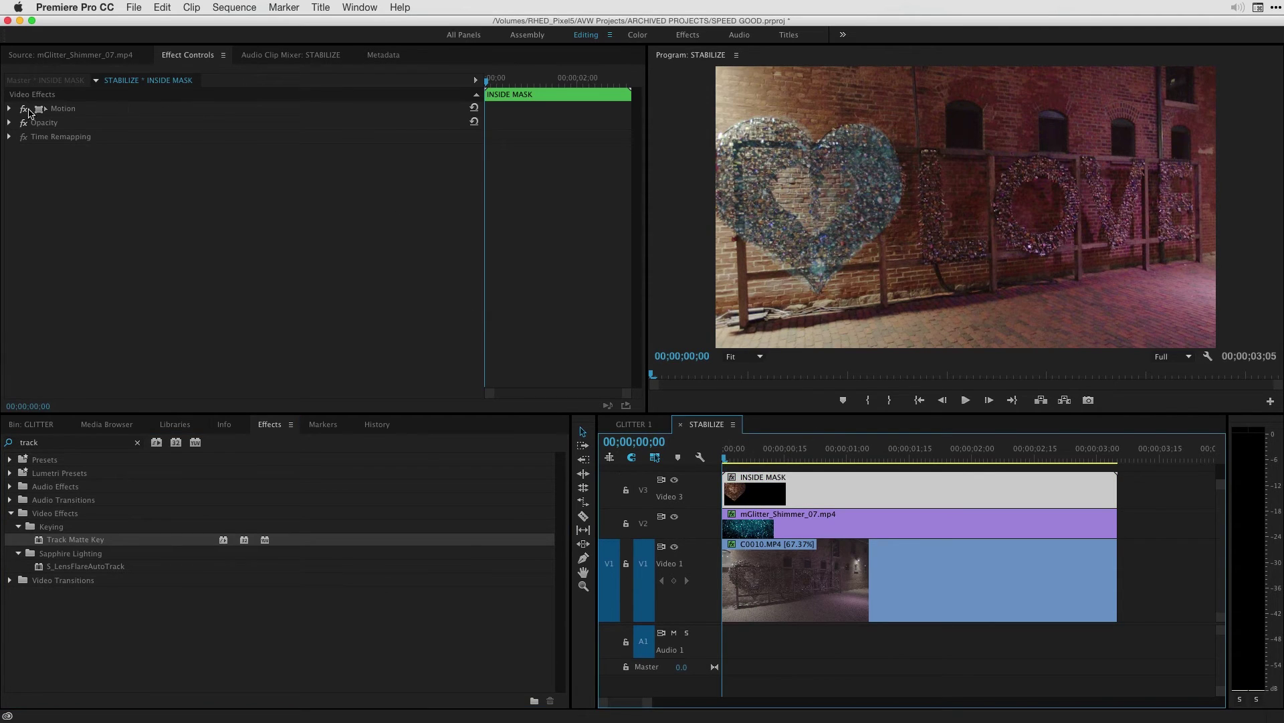
{"action": "left_click", "coordinate": [6, 125]}
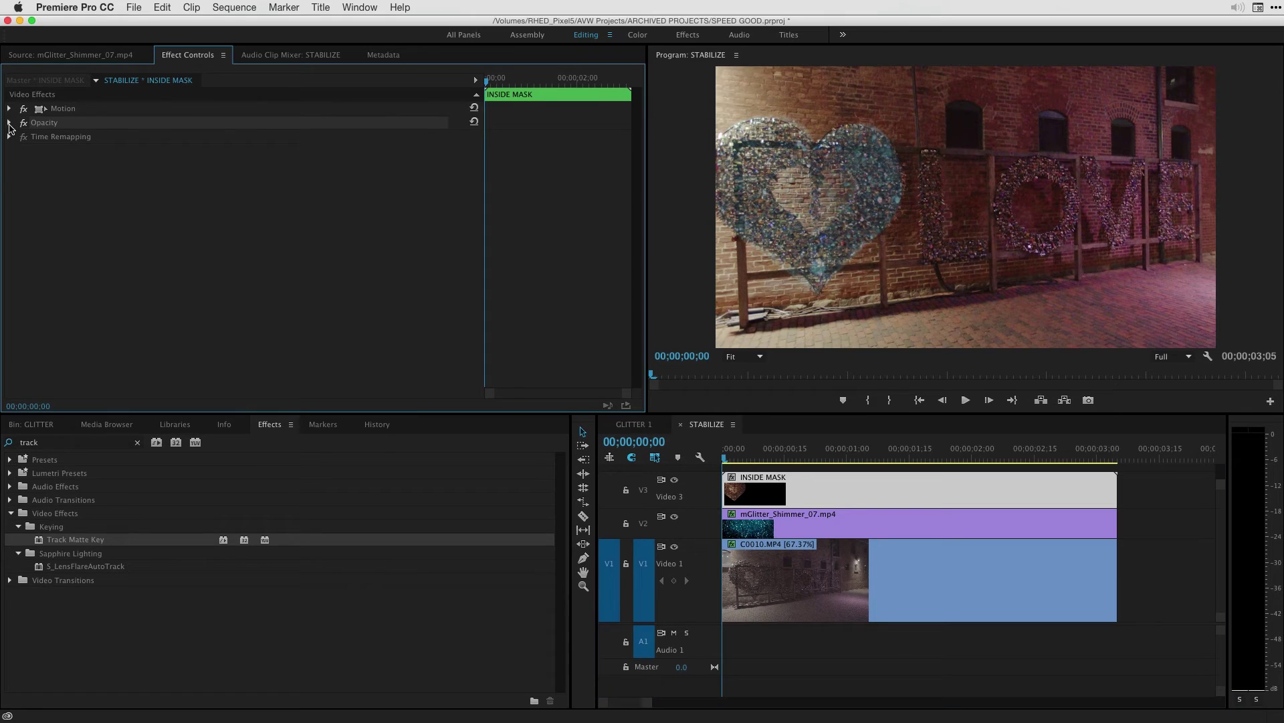
{"action": "left_click", "coordinate": [8, 123]}
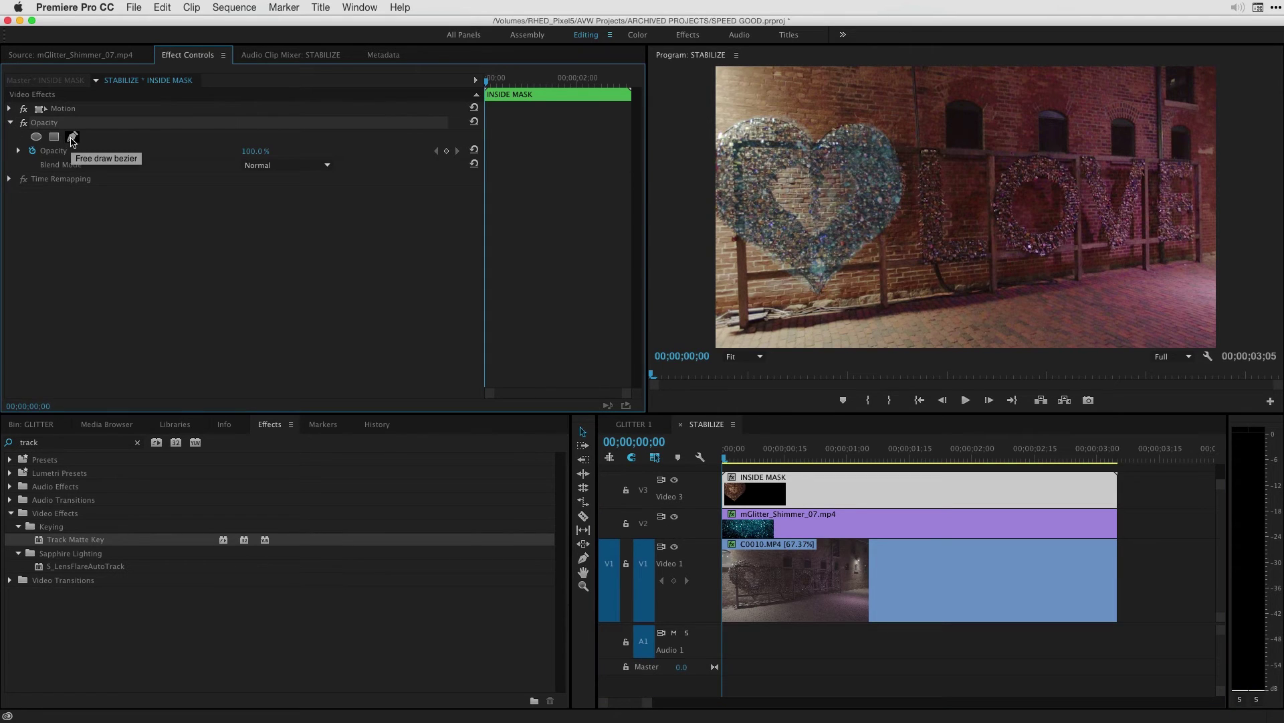
{"action": "left_click", "coordinate": [72, 138]}
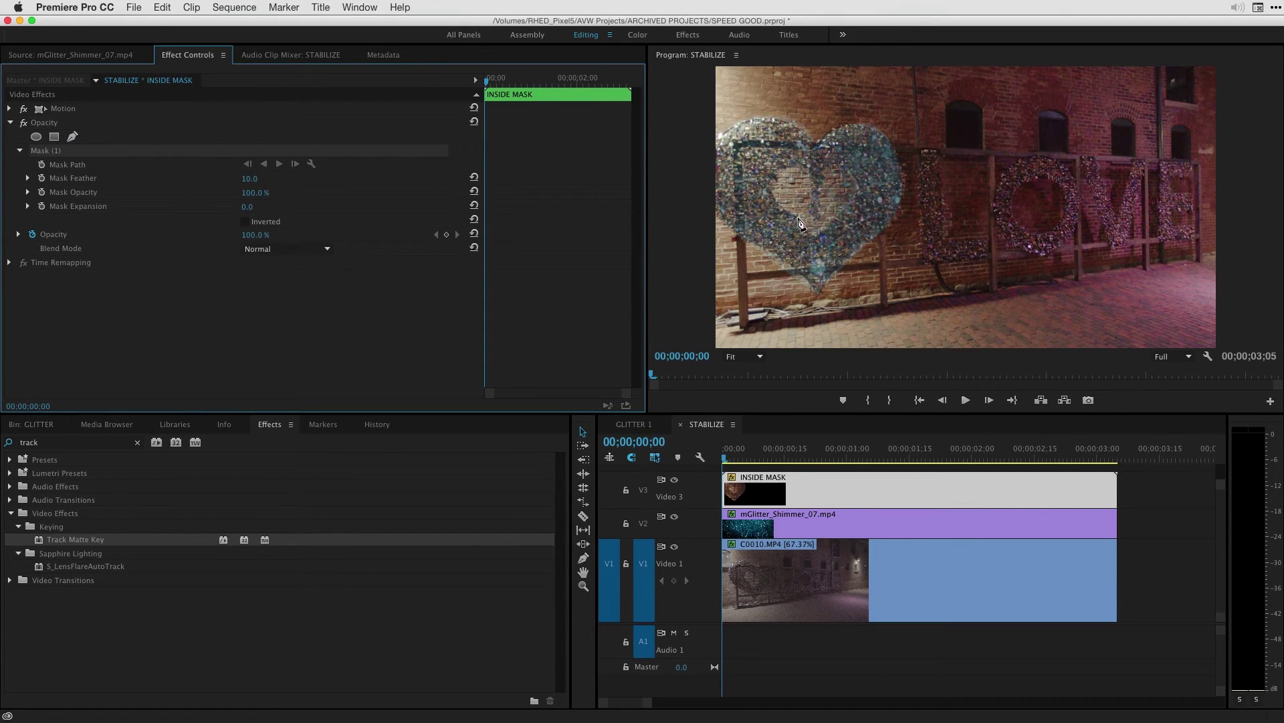
{"action": "left_click", "coordinate": [799, 222]}
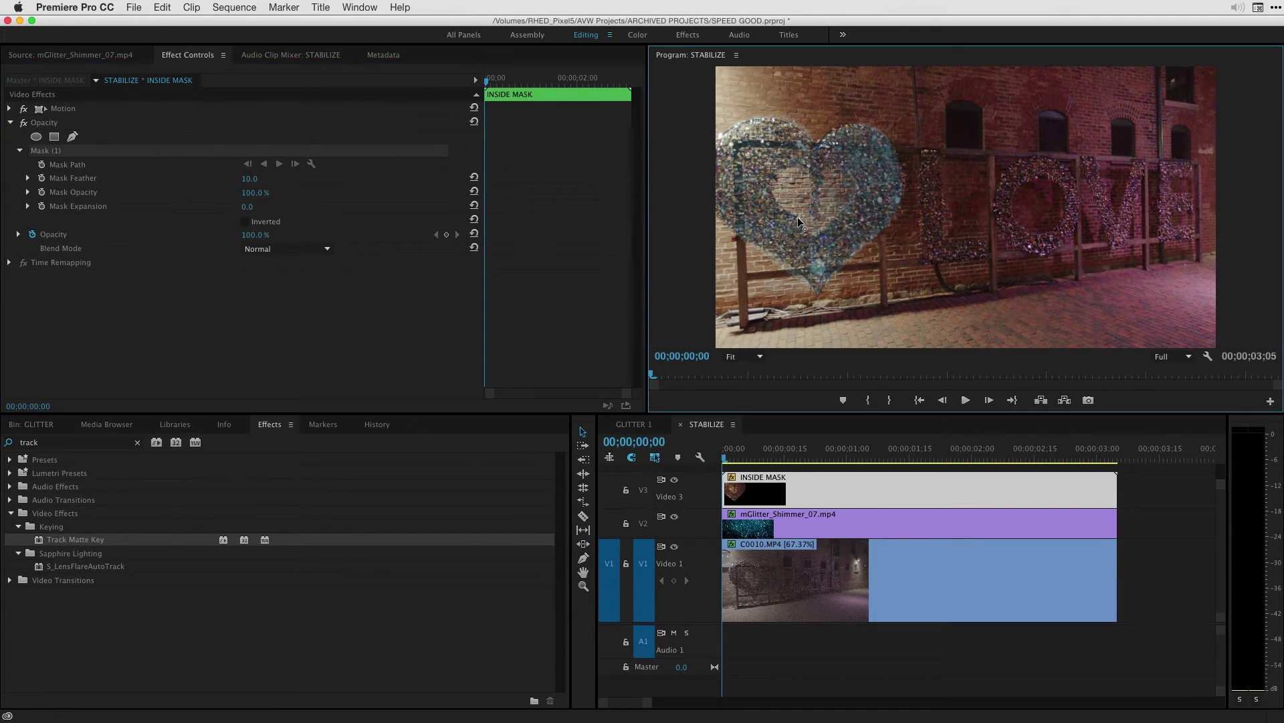
{"action": "left_click", "coordinate": [793, 164]}
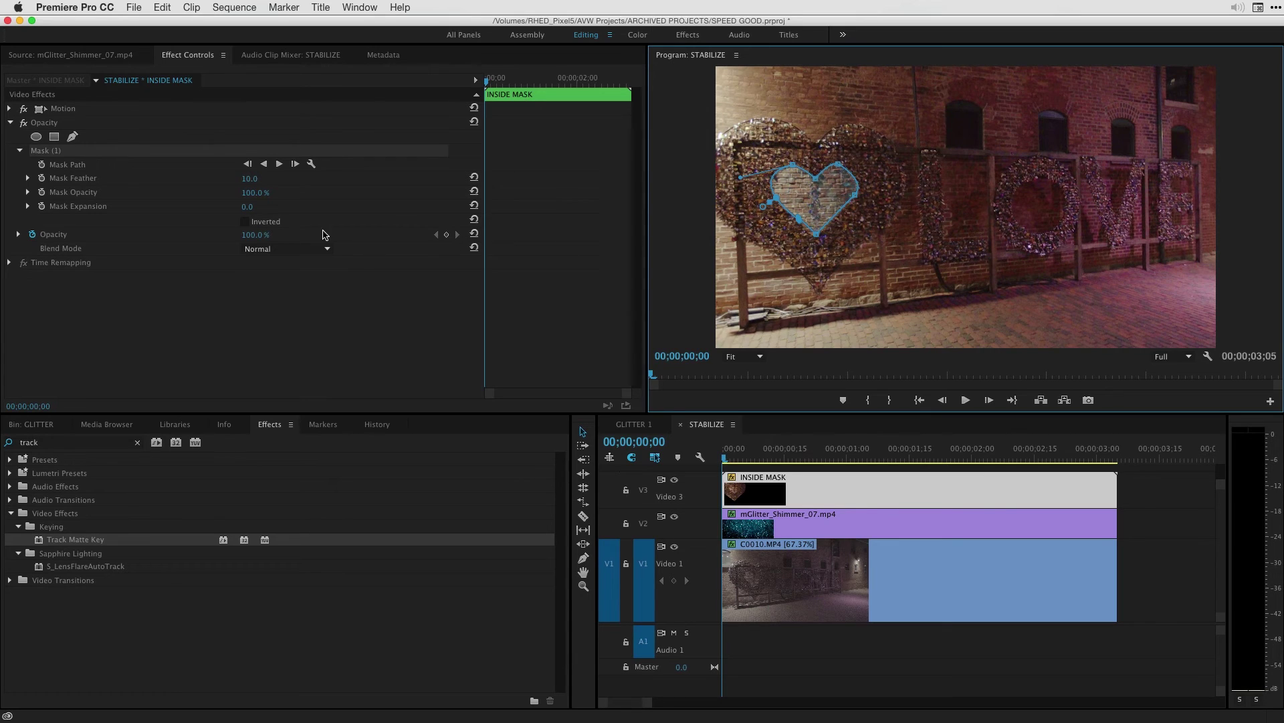
Step: Tick Inverted on Mask (1), deselect the clip and return the playhead to the start
{"action": "left_click", "coordinate": [244, 221]}
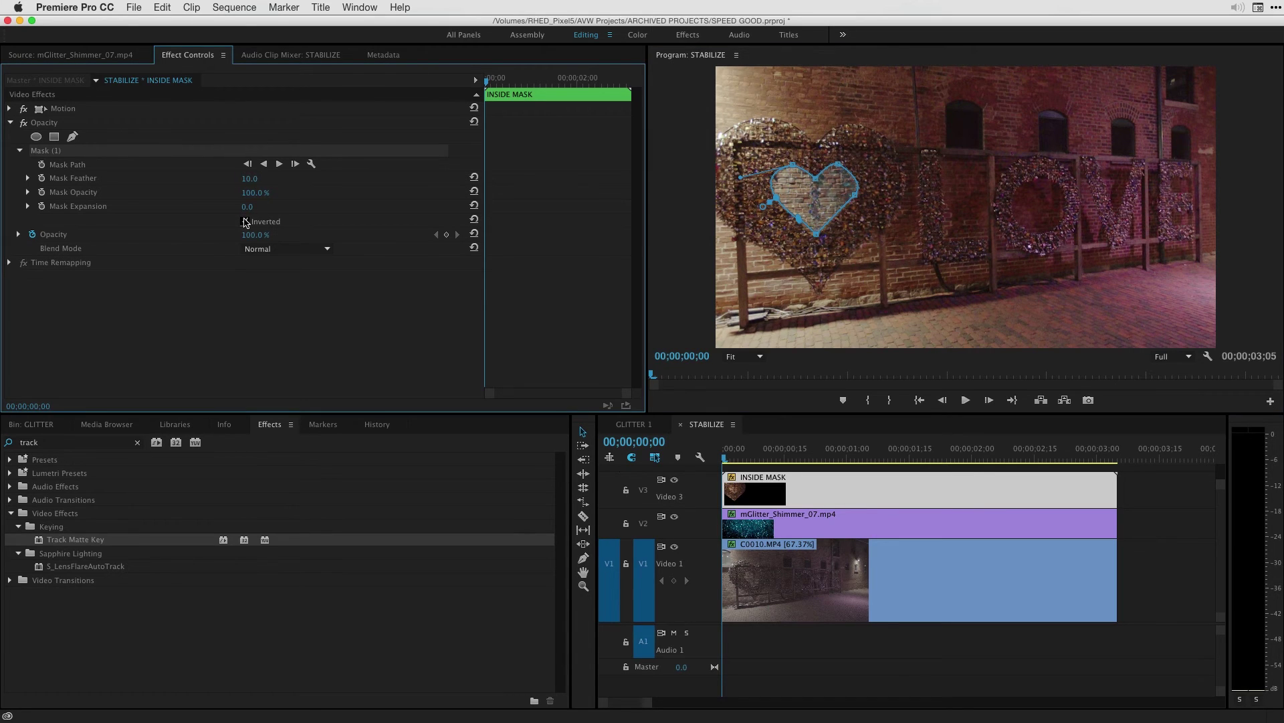
{"action": "left_click", "coordinate": [245, 221]}
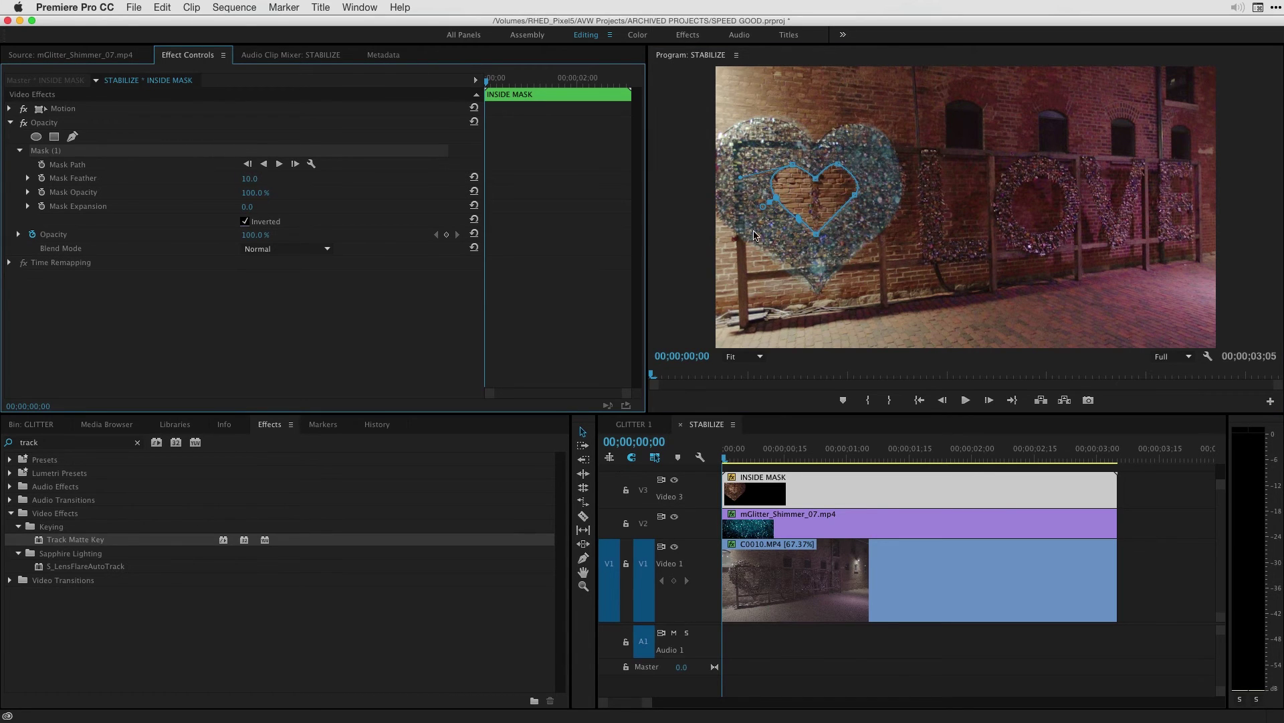
{"action": "left_click", "coordinate": [742, 453]}
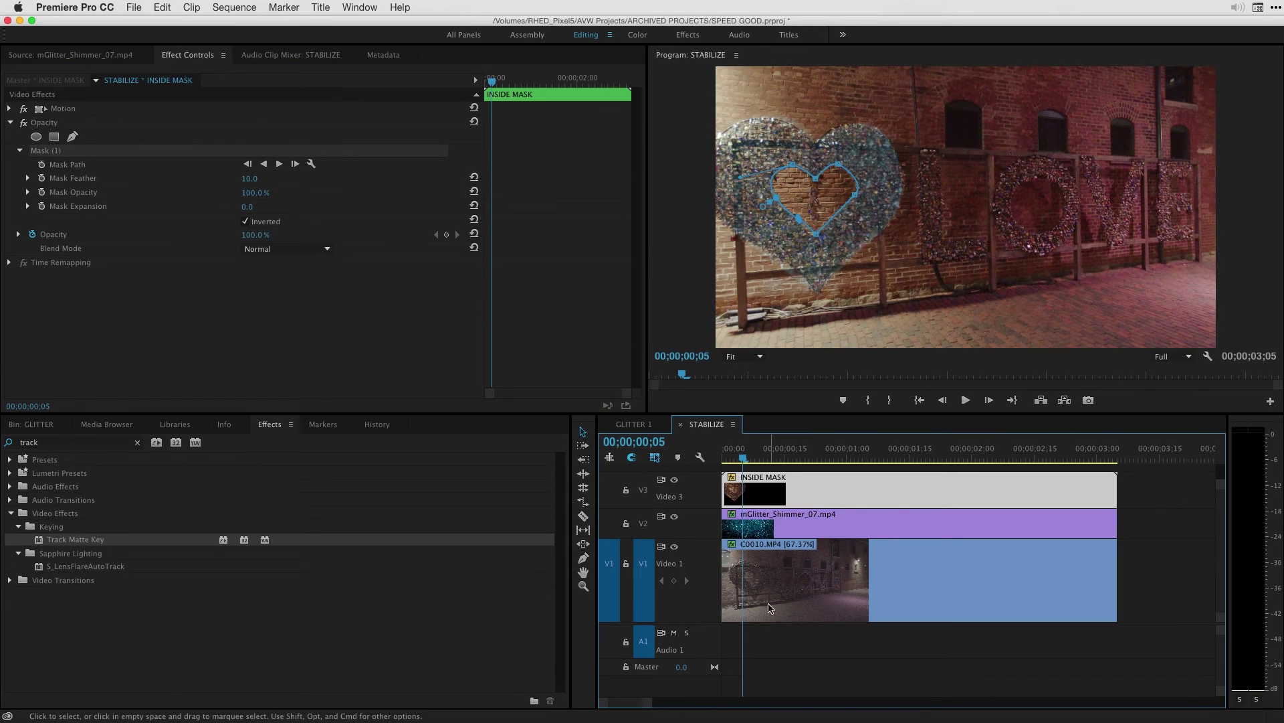
{"action": "left_click", "coordinate": [776, 645]}
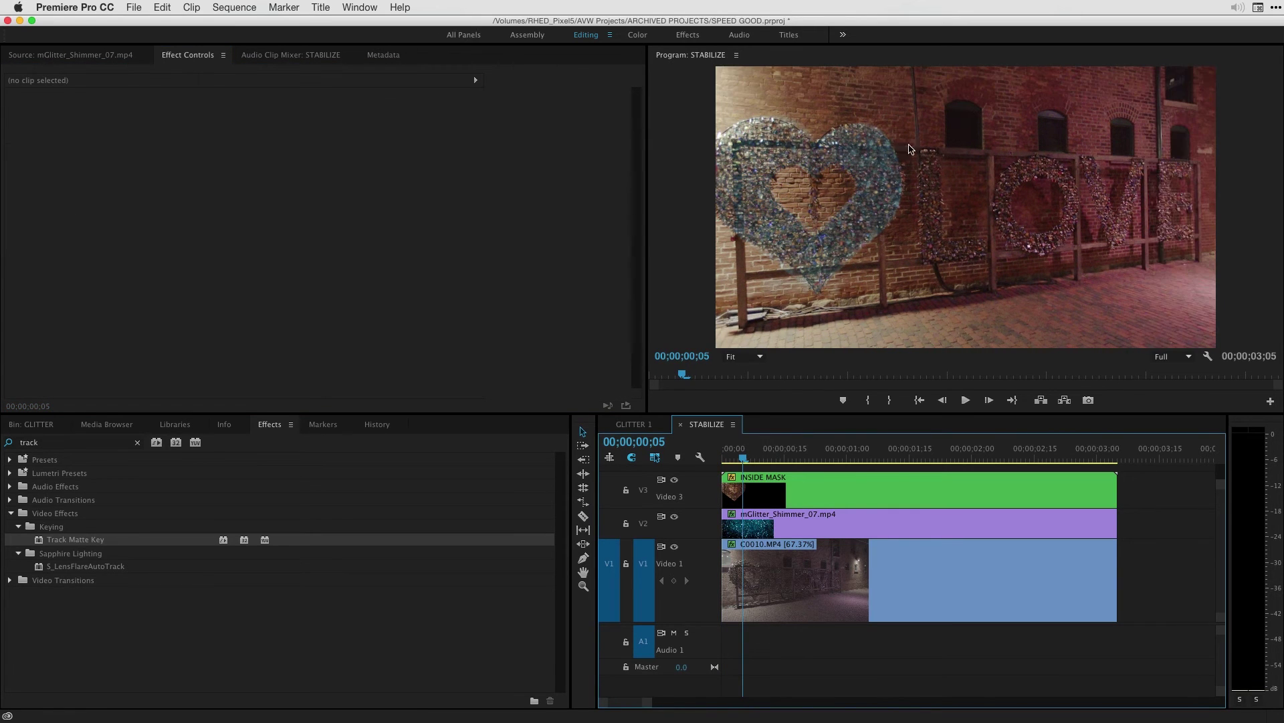
{"action": "left_click_drag", "start_coordinate": [743, 461], "coordinate": [726, 498]}
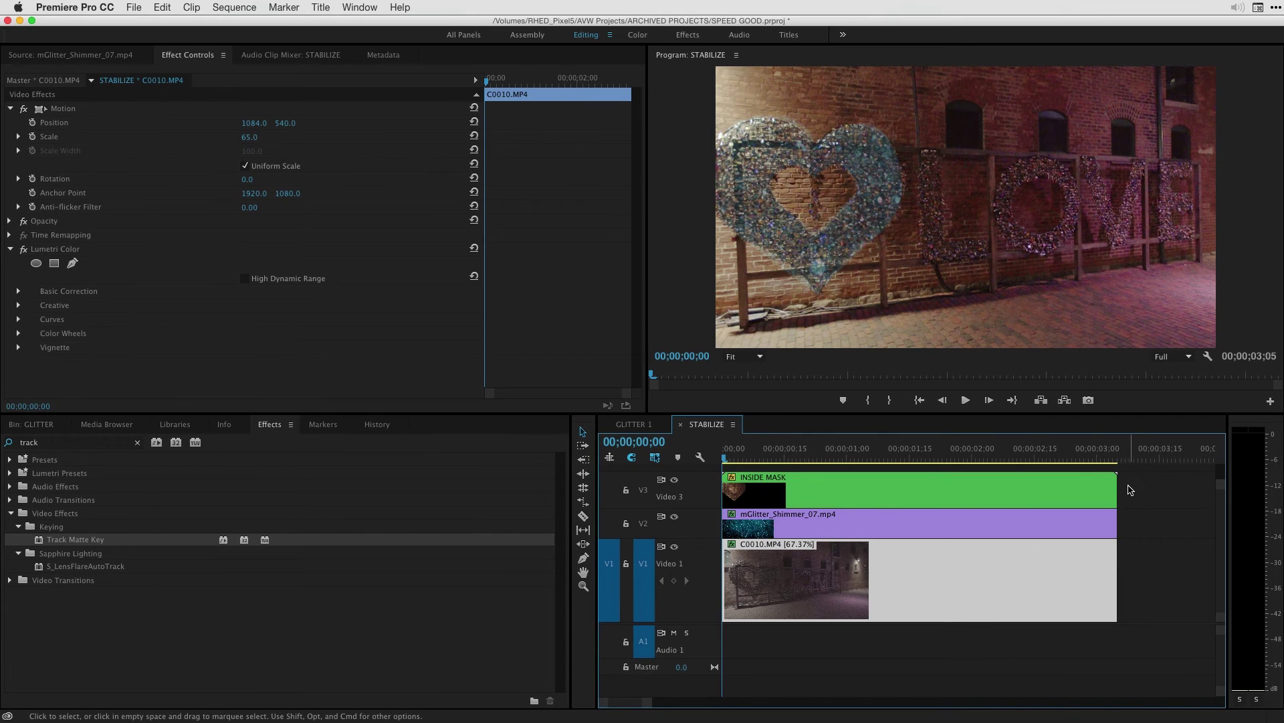
Step: Nest all three stacked clips into a sequence named STABILIZE and search Effects for 'warp st'
{"action": "left_click_drag", "start_coordinate": [1142, 478], "coordinate": [864, 576]}
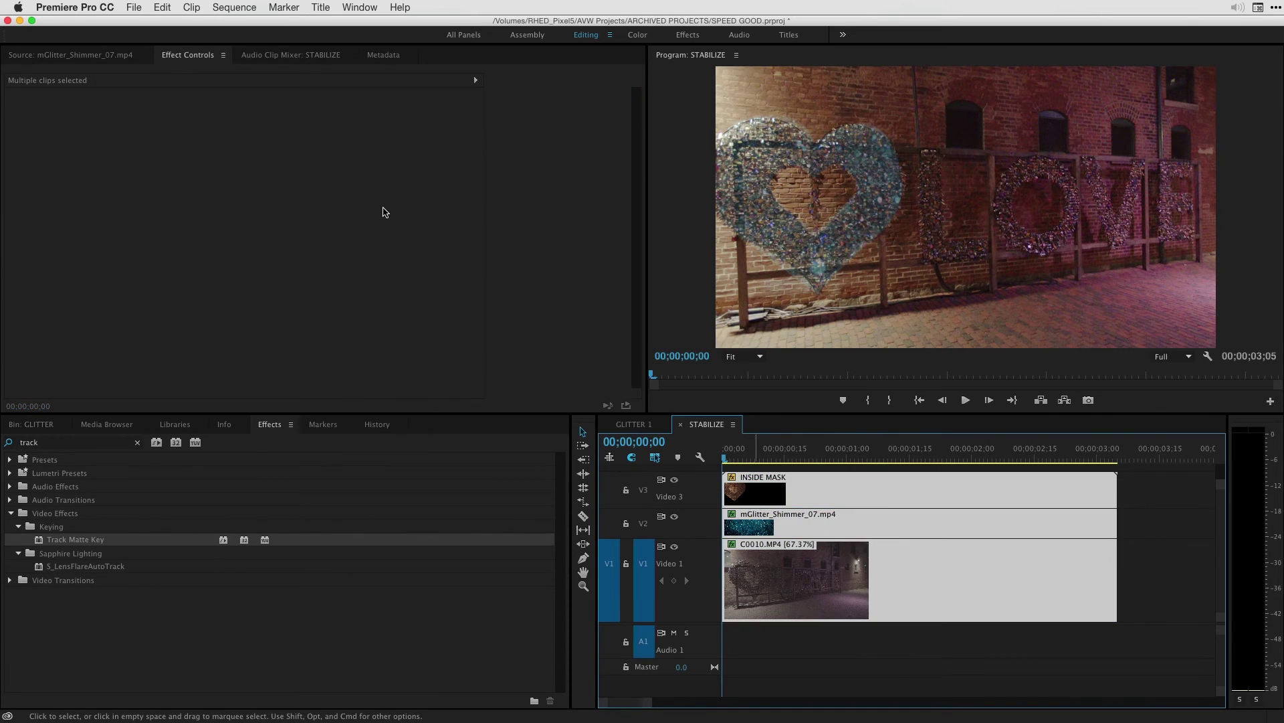
{"action": "left_click", "coordinate": [191, 7]}
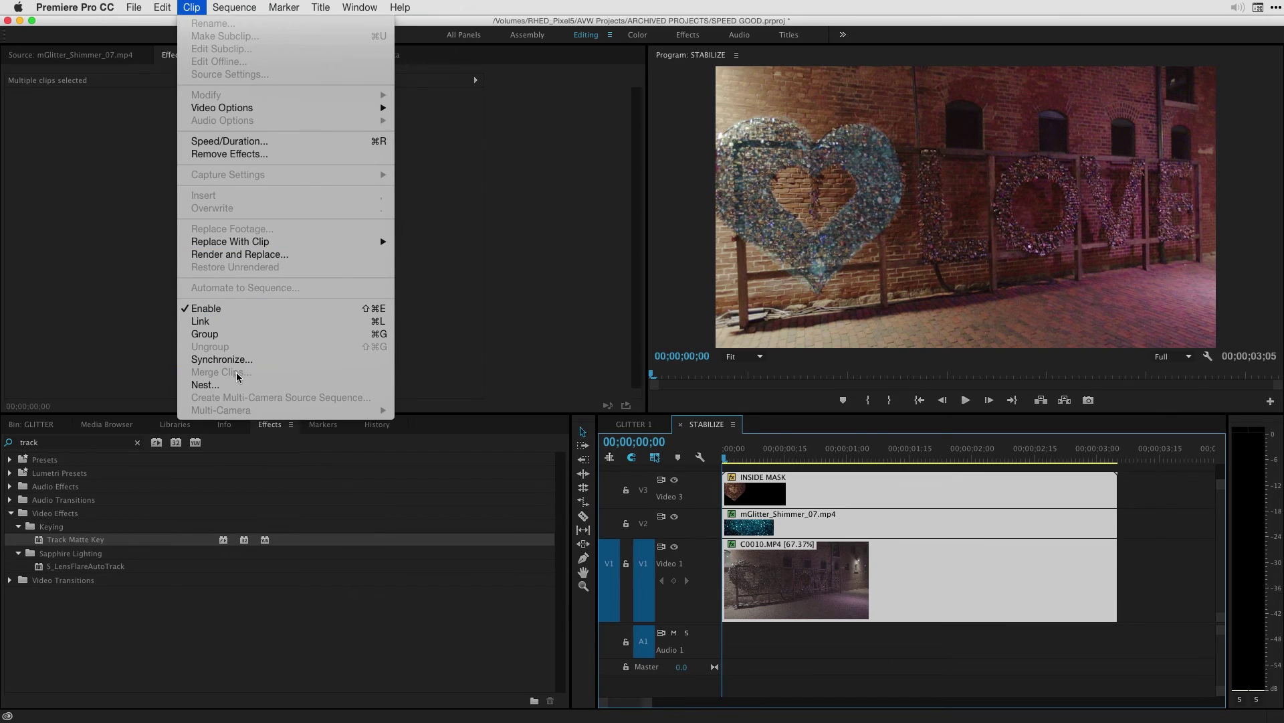
{"action": "left_click", "coordinate": [226, 387]}
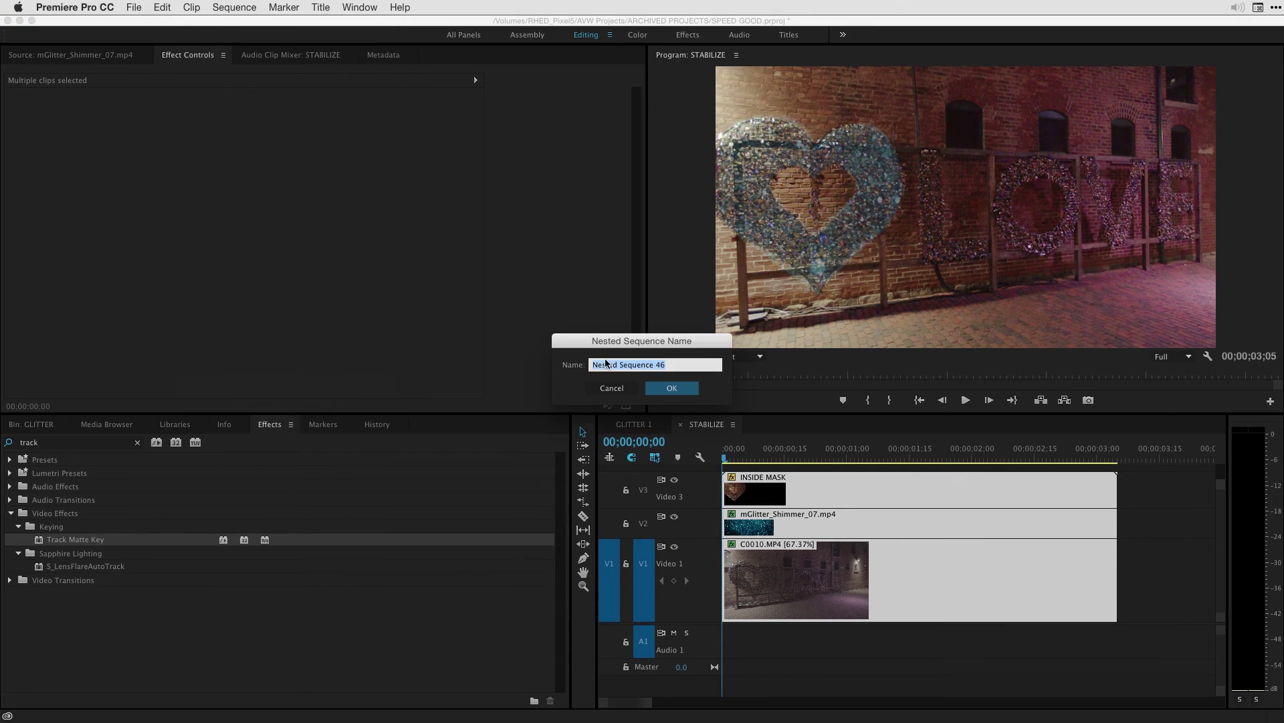
{"action": "type", "text": "STABILIZE"}
{"action": "key", "text": "Return"}
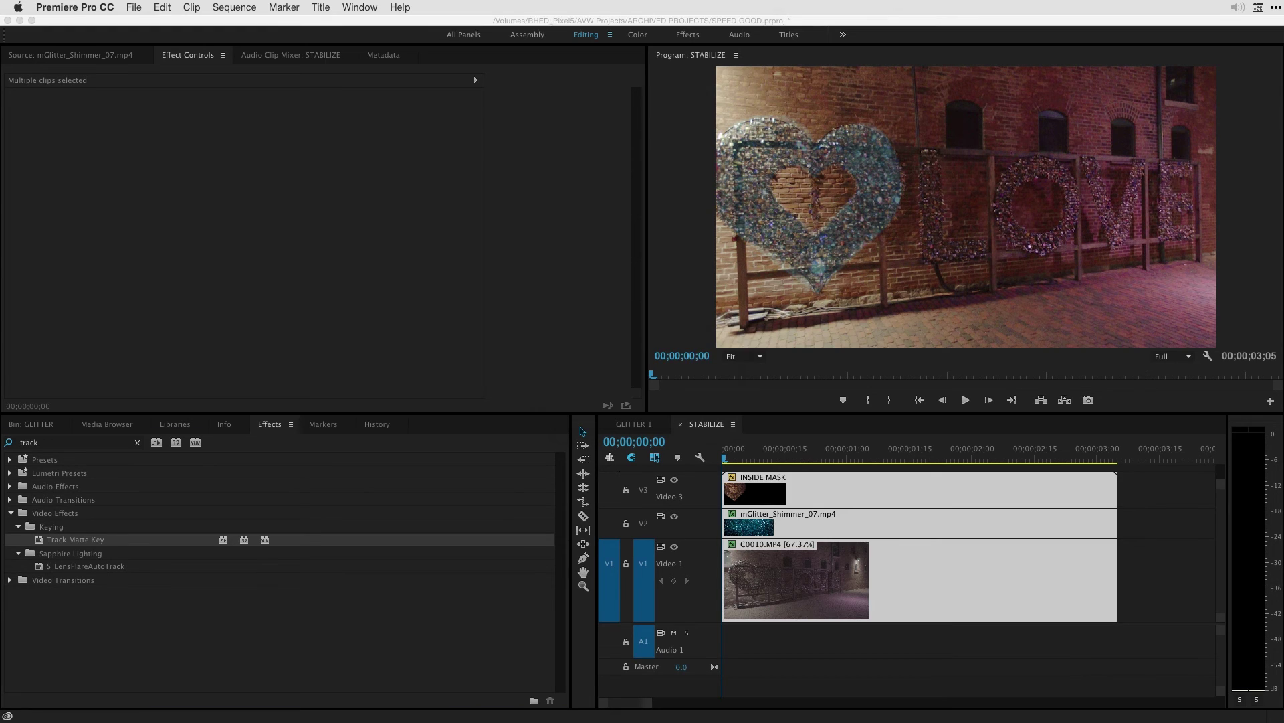
{"action": "left_click", "coordinate": [71, 441]}
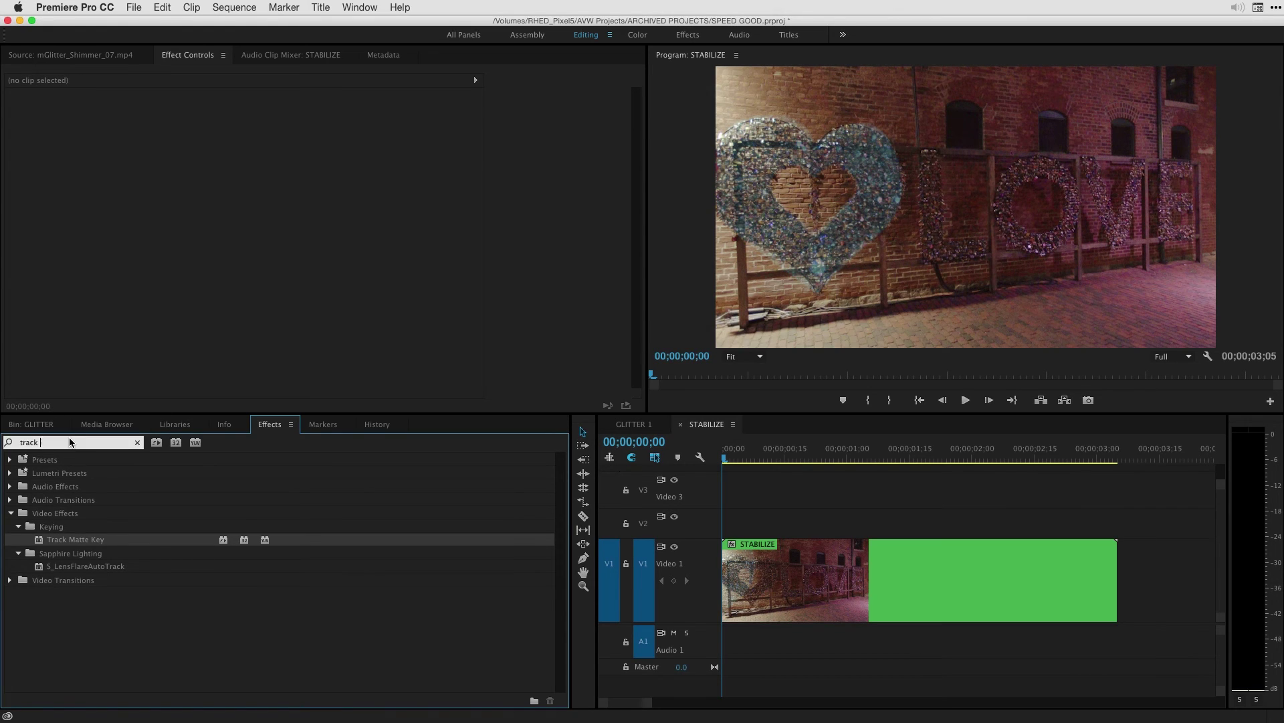
{"action": "type", "text": "war"}
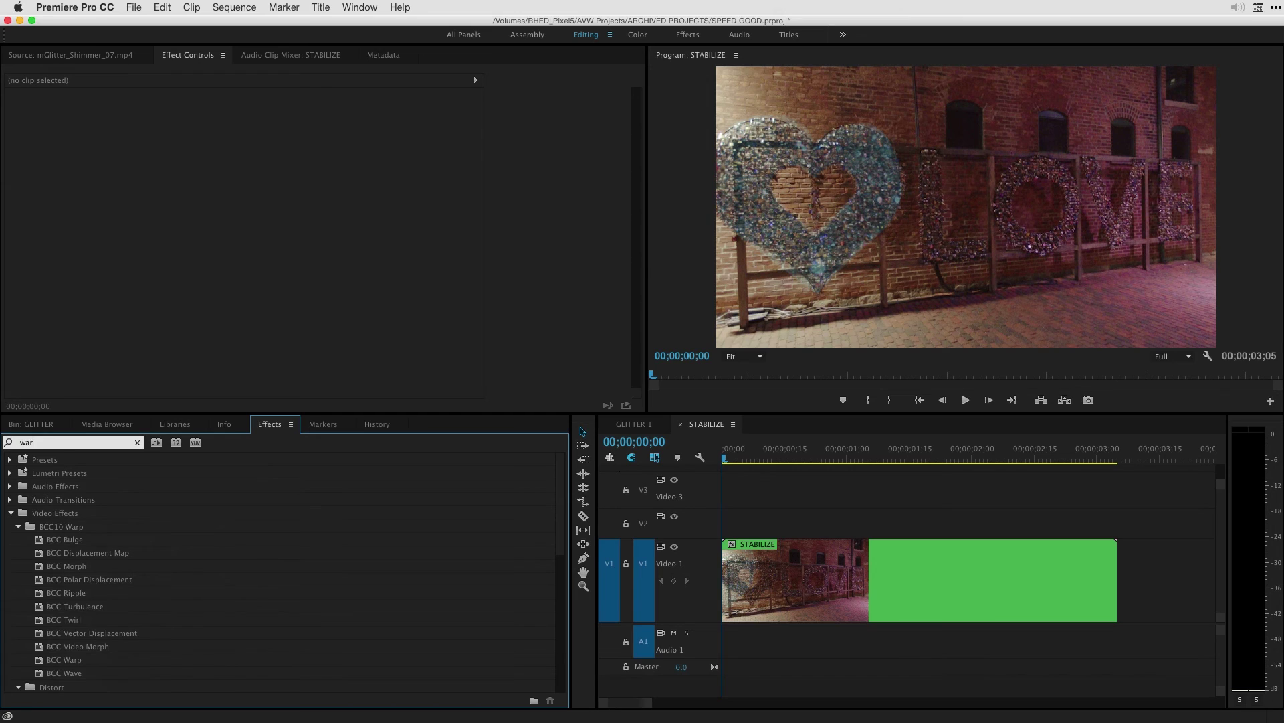
{"action": "type", "text": "p stabilize"}
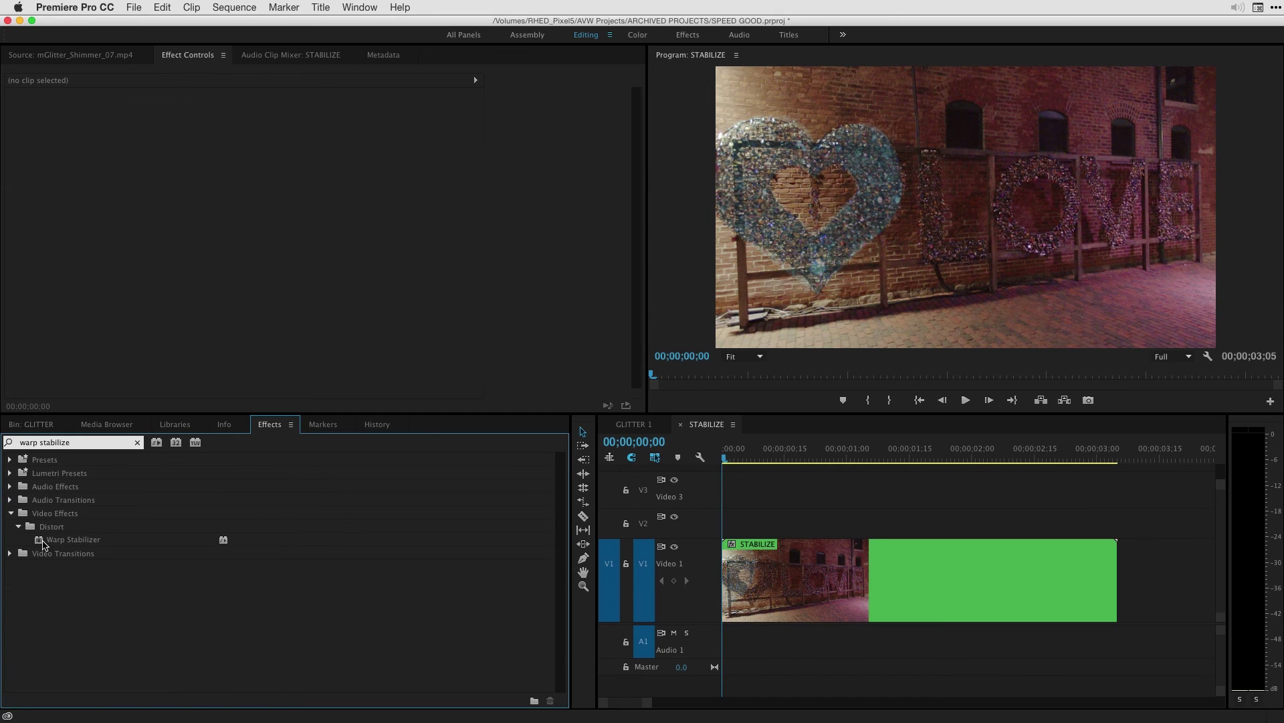
Step: Apply Warp Stabilizer to the nested STABILIZE clip with Result set to No Motion
{"action": "left_click_drag", "start_coordinate": [46, 541], "coordinate": [760, 581]}
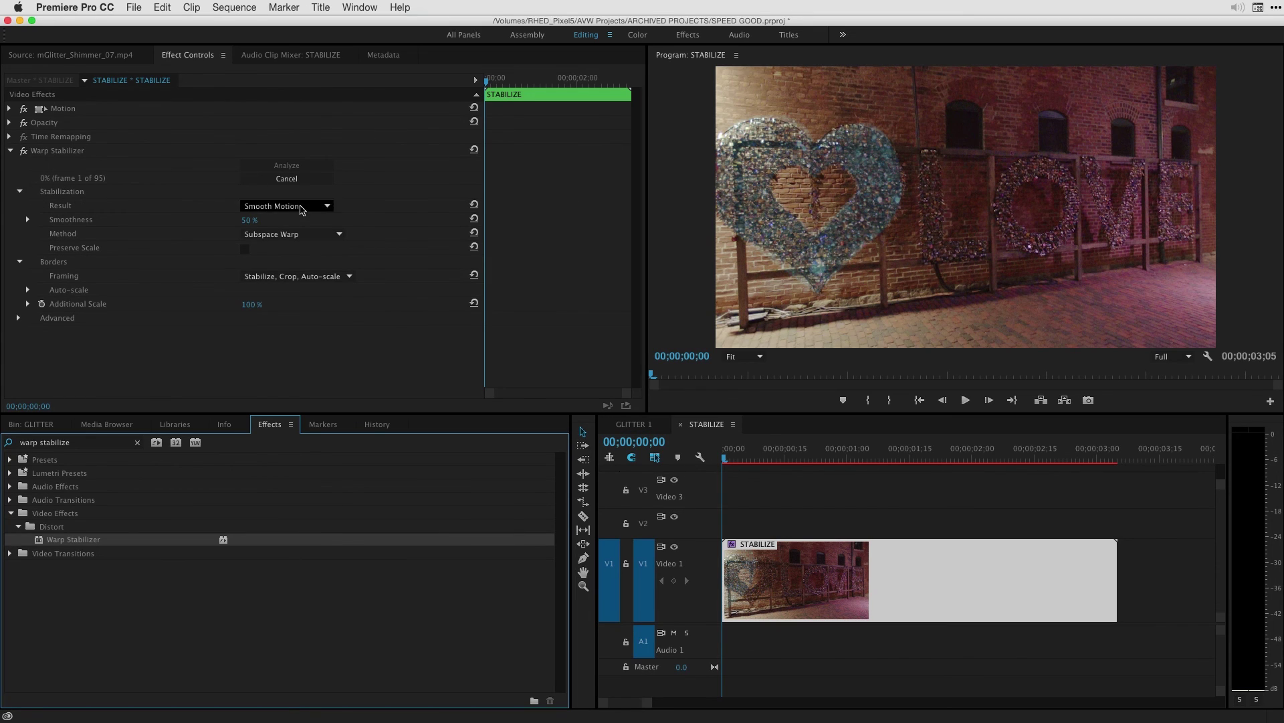
{"action": "left_click", "coordinate": [294, 212]}
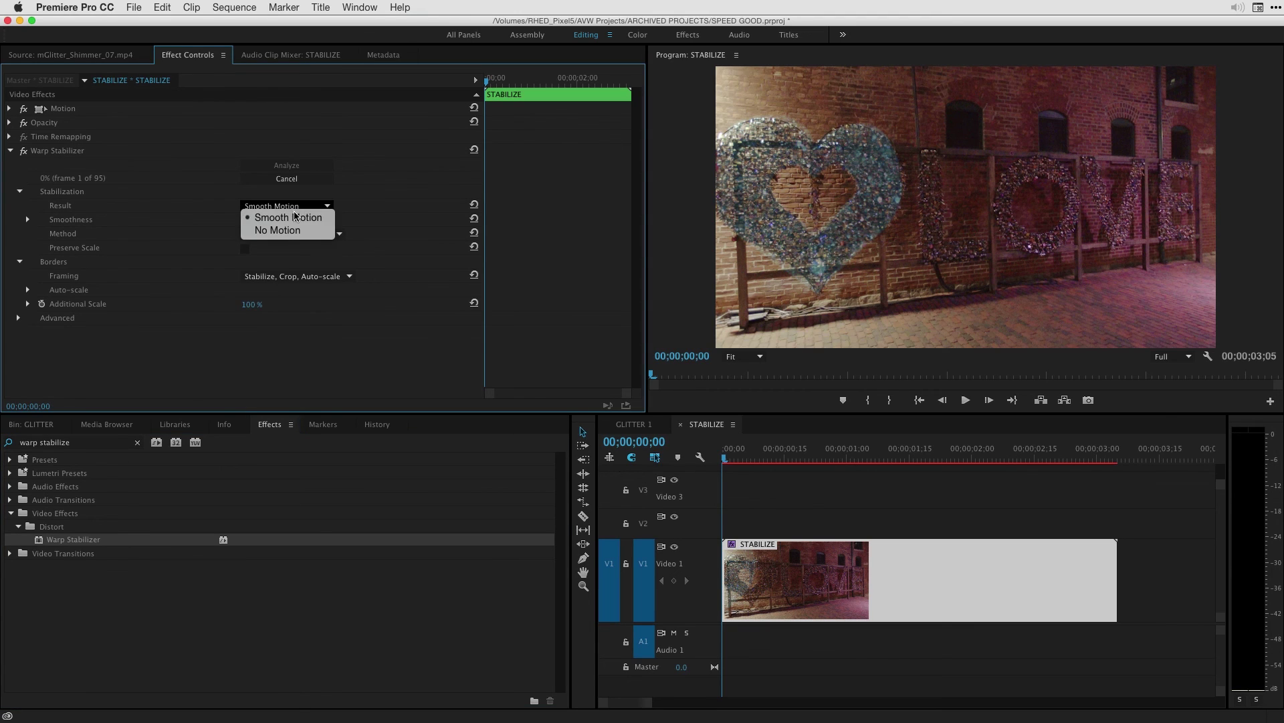
{"action": "left_click", "coordinate": [287, 233]}
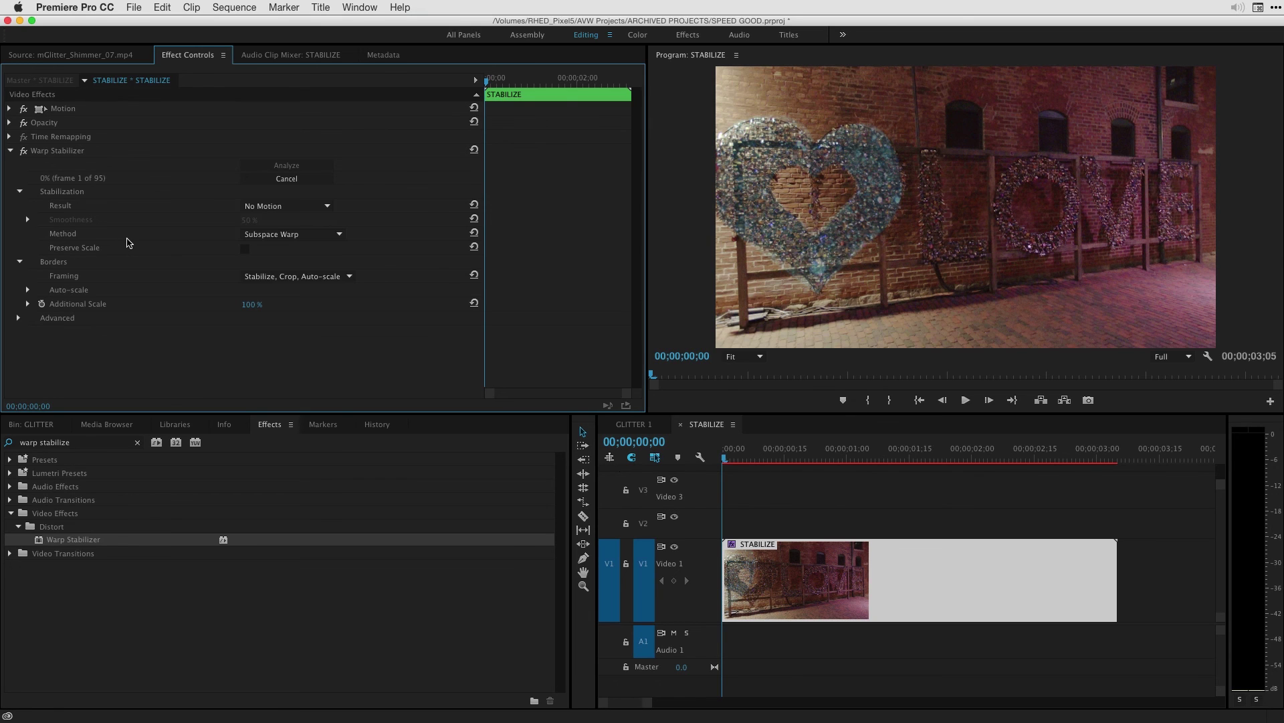
{"action": "left_click", "coordinate": [733, 448]}
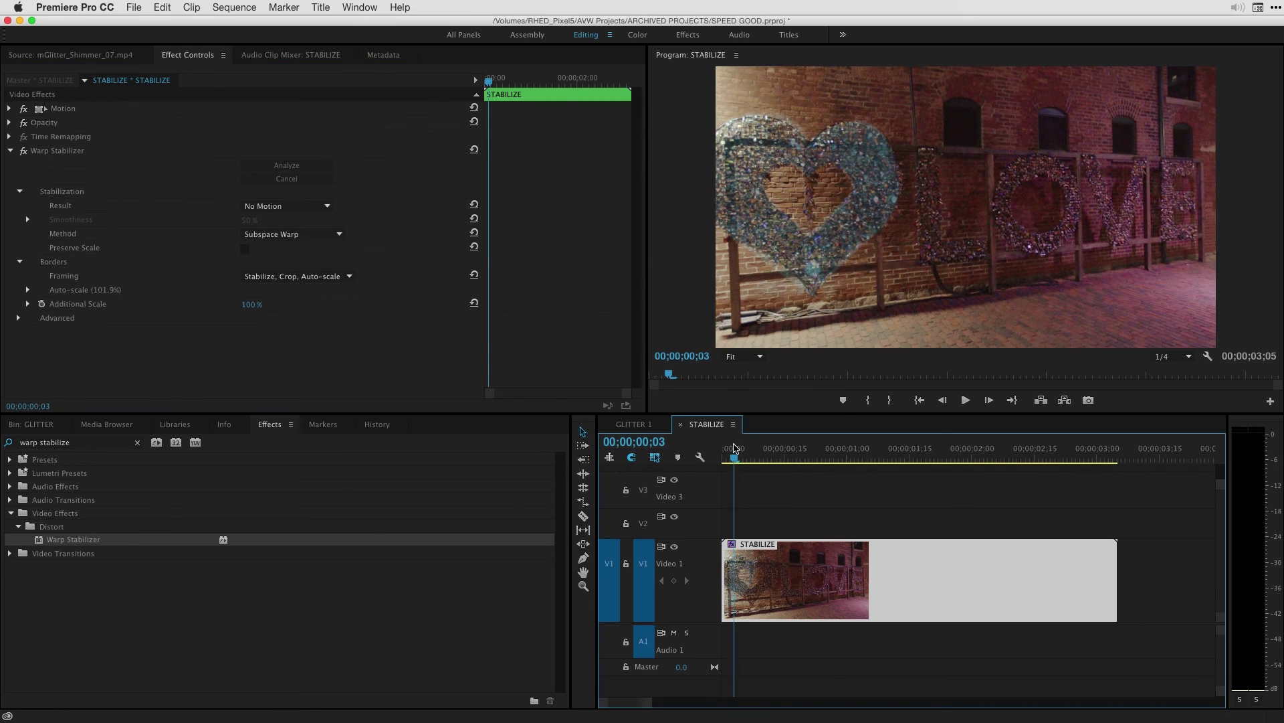
{"action": "left_click_drag", "start_coordinate": [734, 448], "coordinate": [648, 476]}
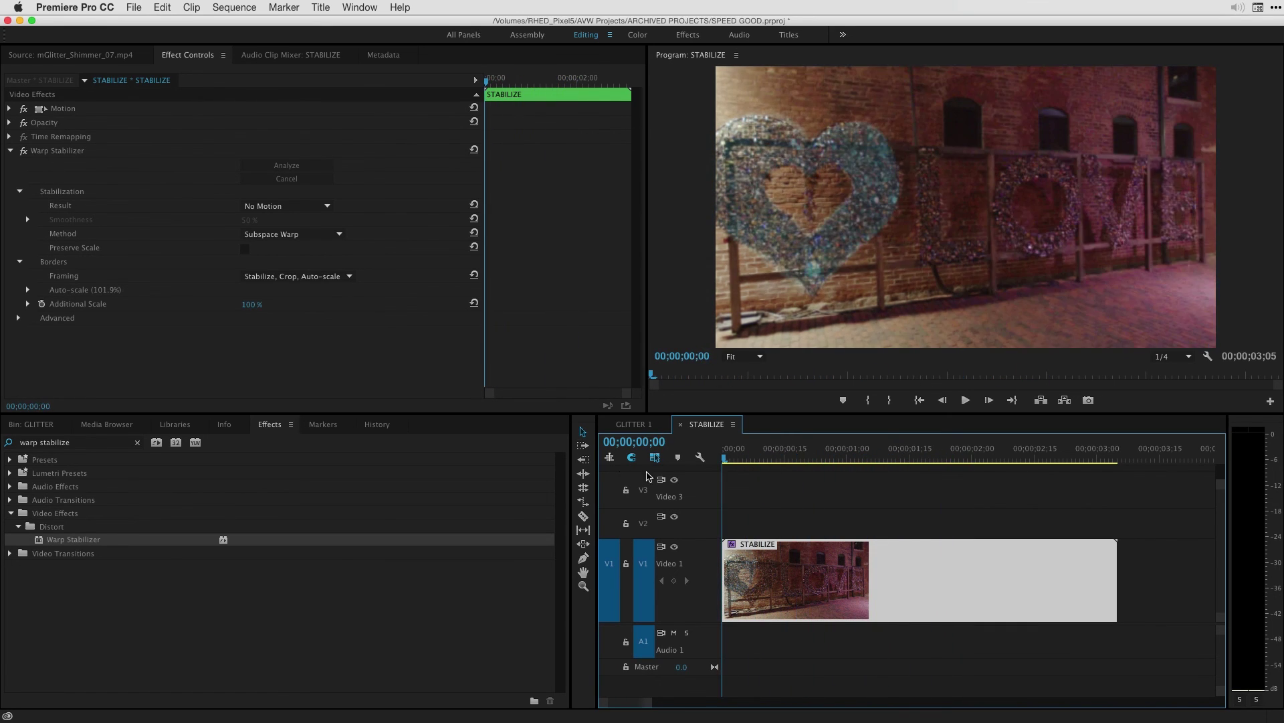
{"action": "key", "text": "space"}
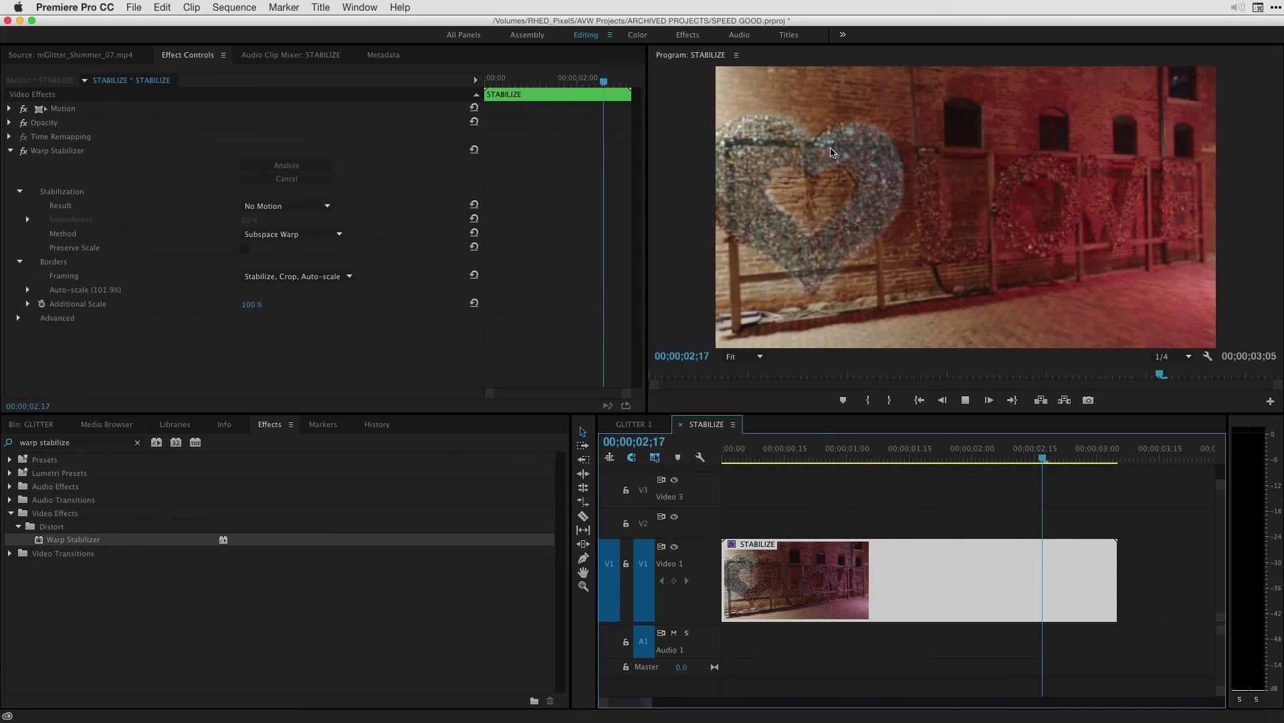
{"action": "left_click", "coordinate": [770, 460]}
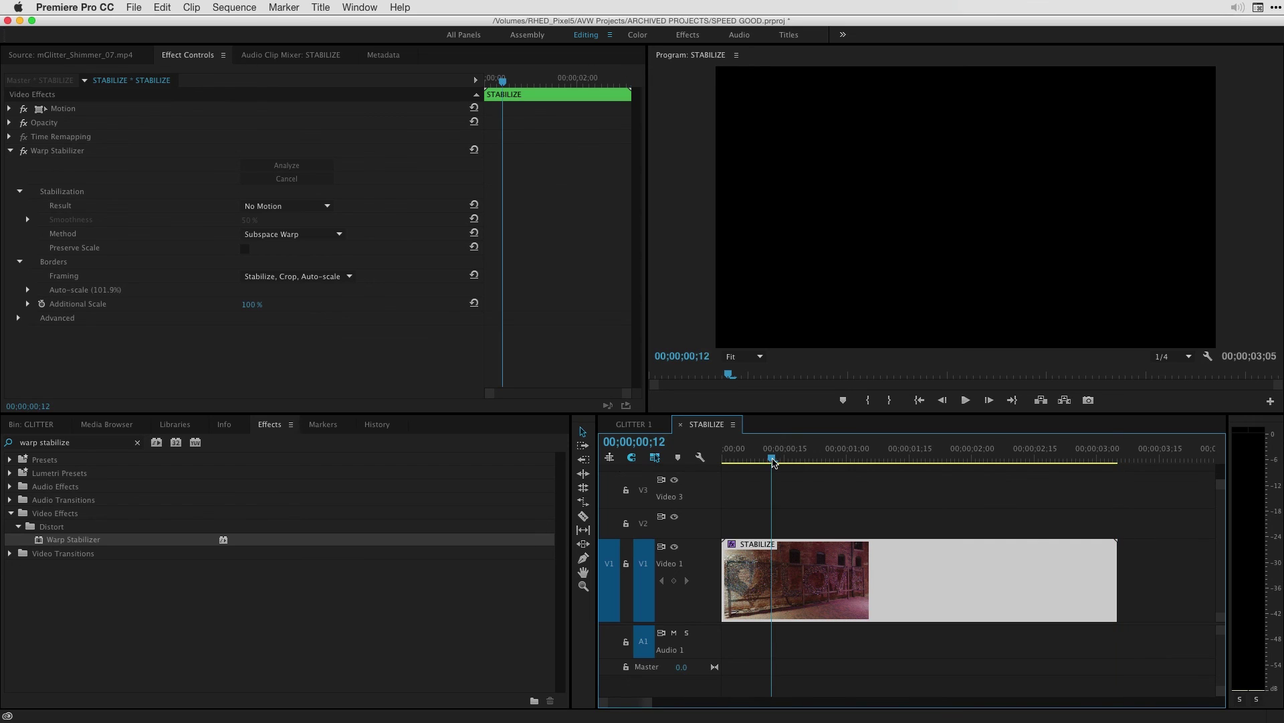
{"action": "key", "text": "space"}
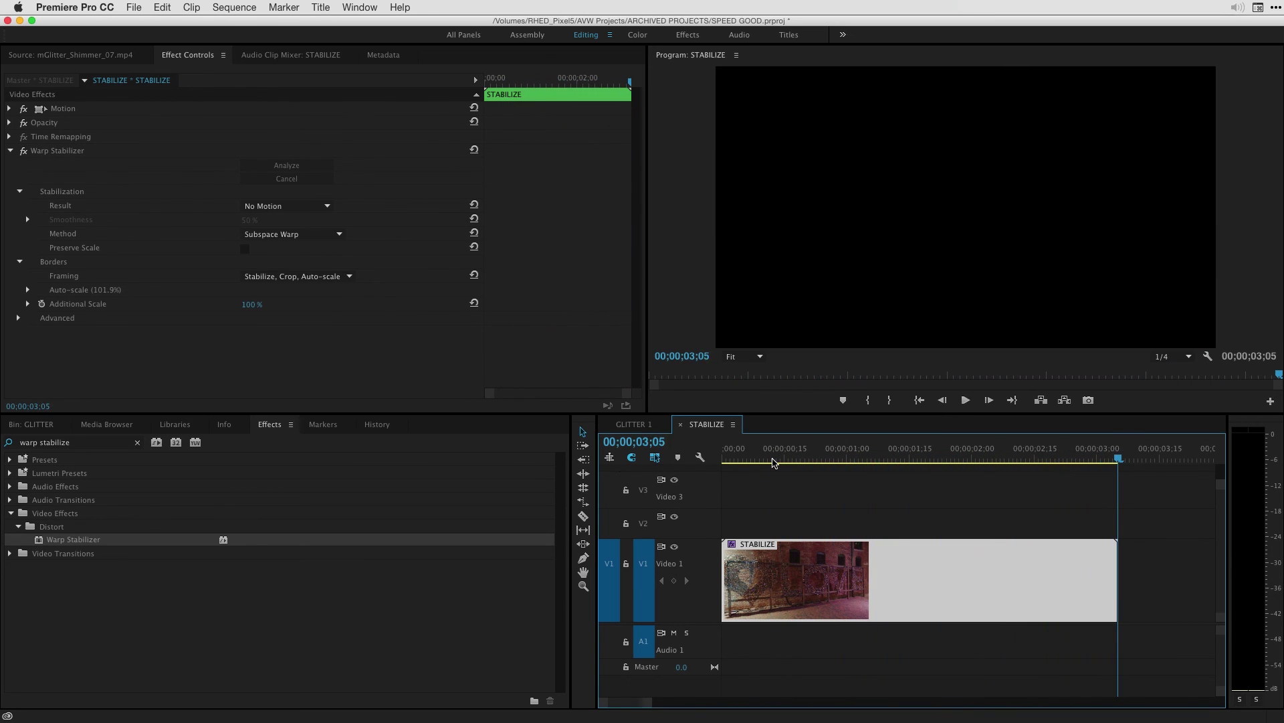
{"action": "left_click_drag", "start_coordinate": [772, 461], "coordinate": [725, 460]}
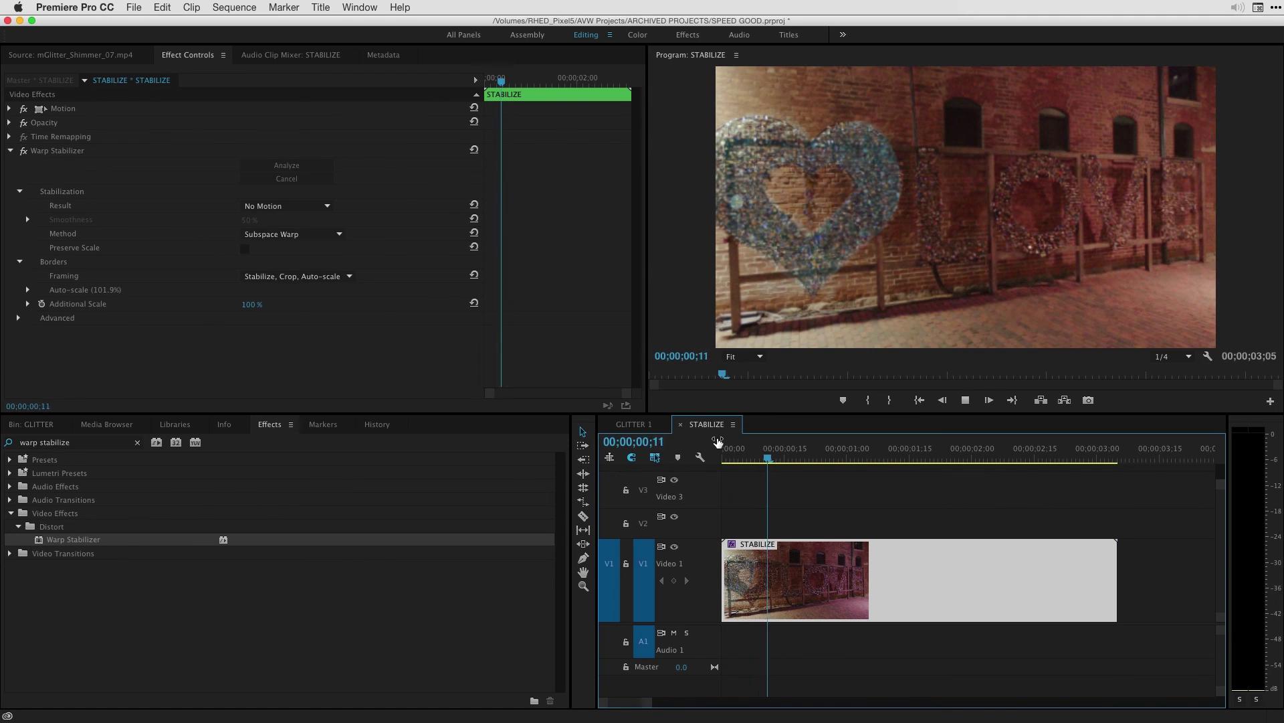
{"action": "key", "text": "space"}
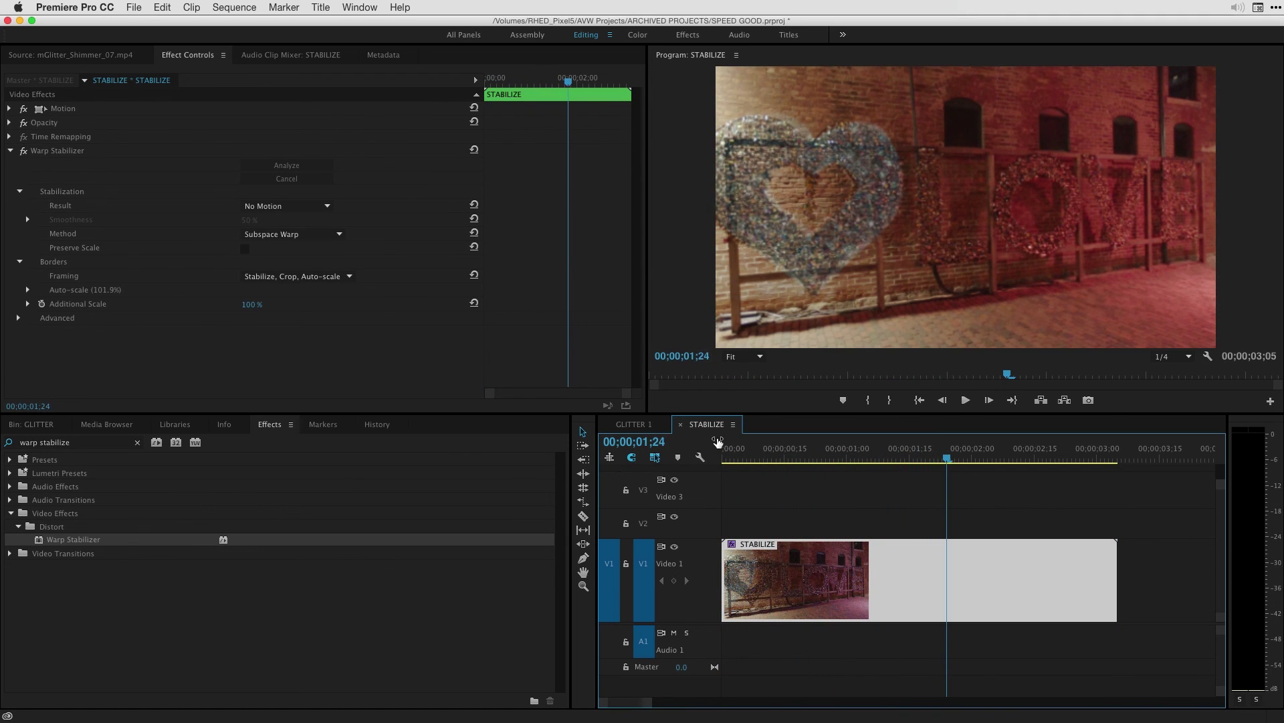